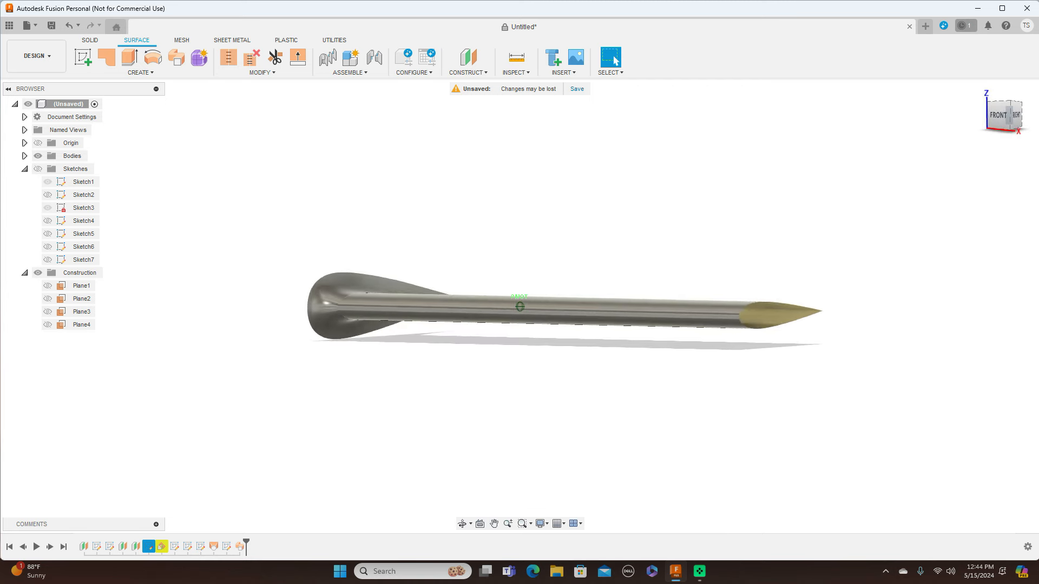
- Create a new design and show its origin planes and axes
left_click(1003, 117)
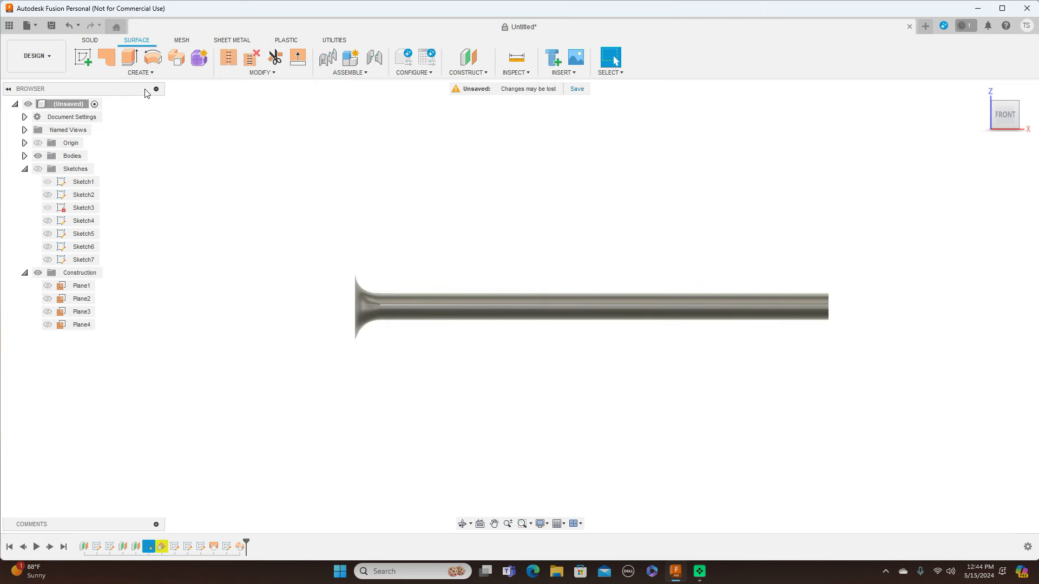
left_click(34, 25)
left_click(46, 40)
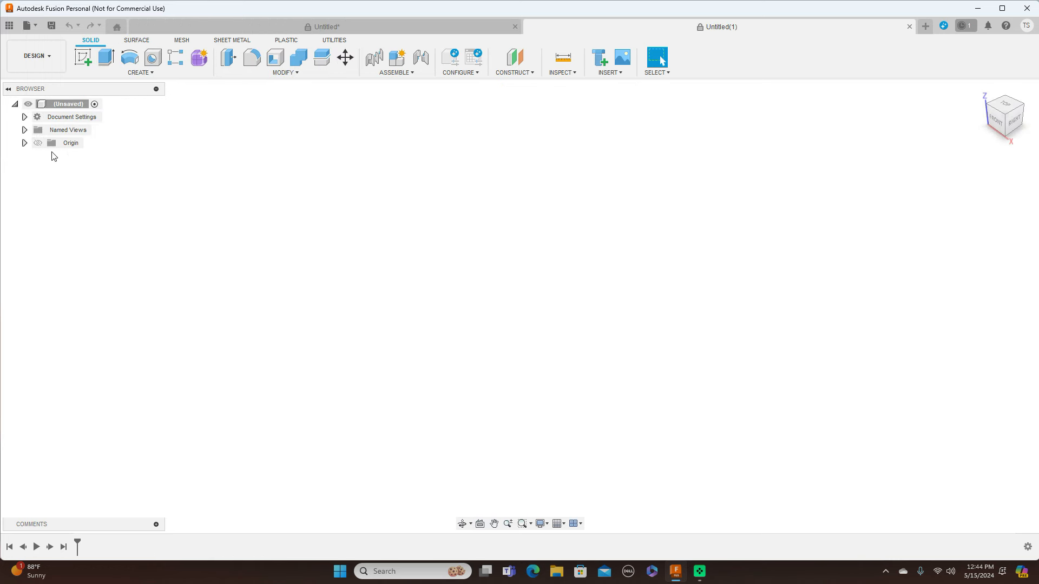
left_click(38, 143)
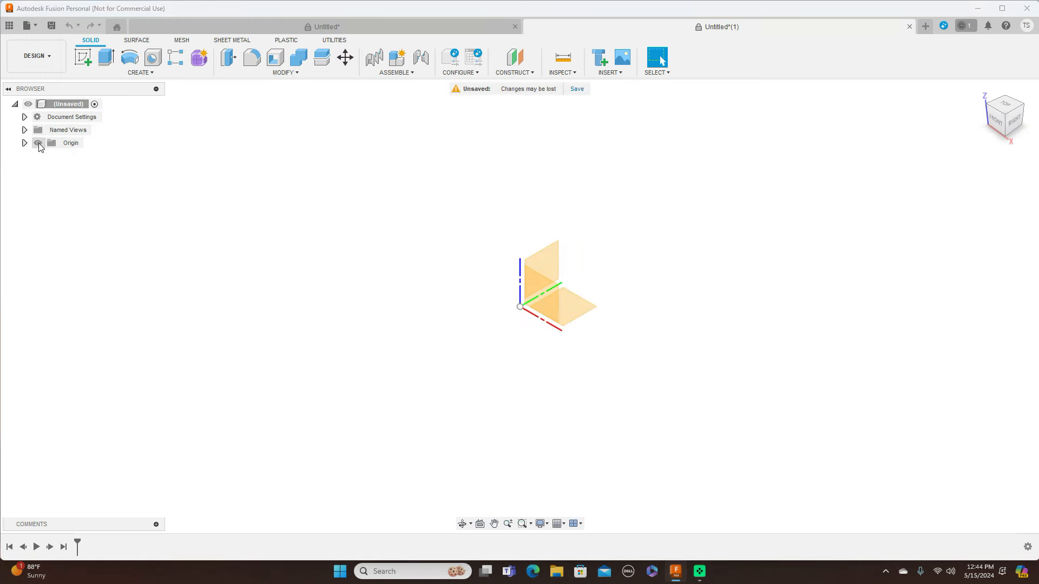
- Start a sketch on the YZ plane, seen from the right side, and hide the origin geometry
left_click(1008, 128)
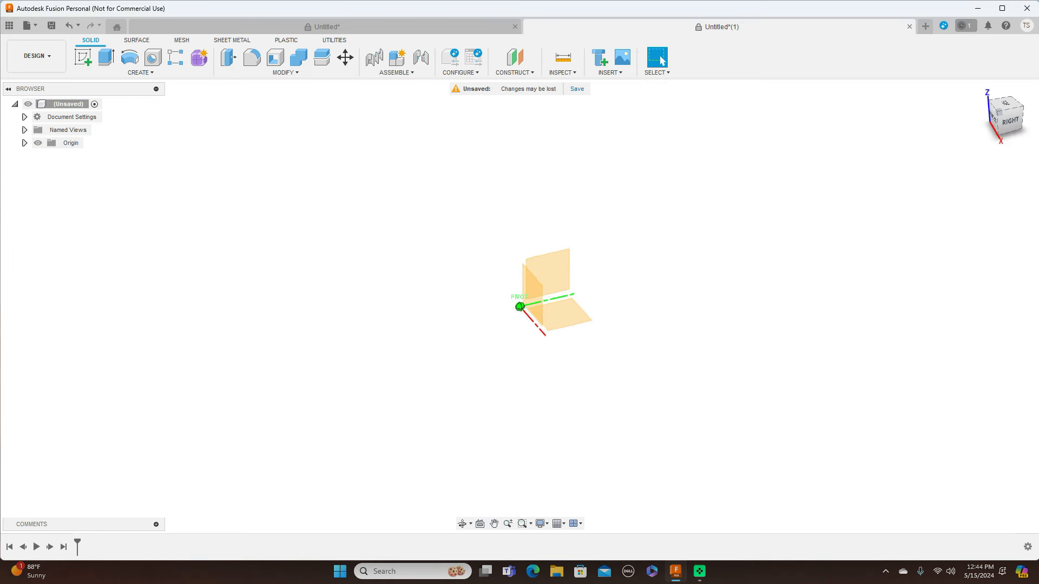
left_click(1008, 124)
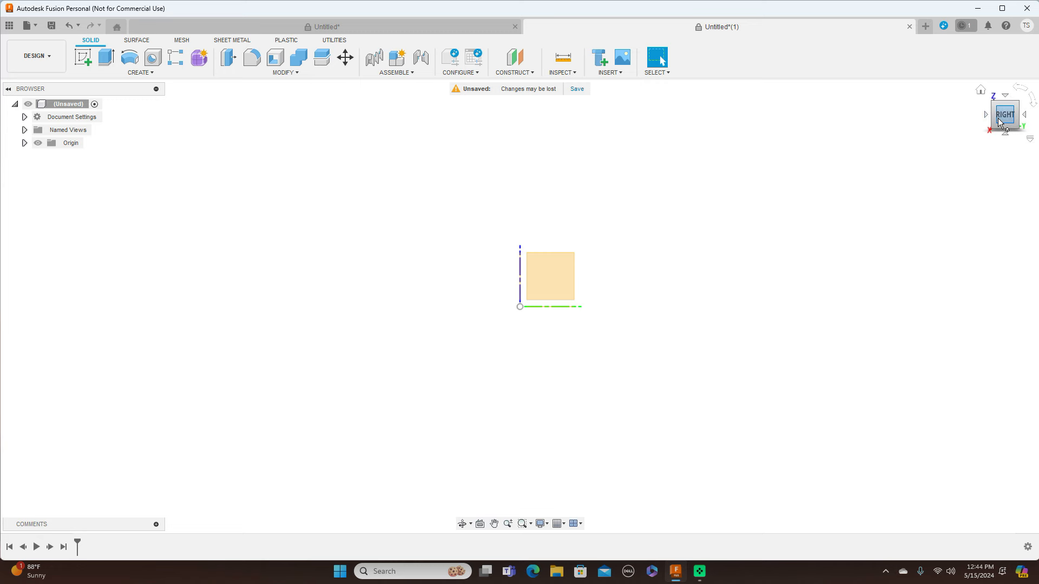
left_click_drag(996, 118, 1015, 130)
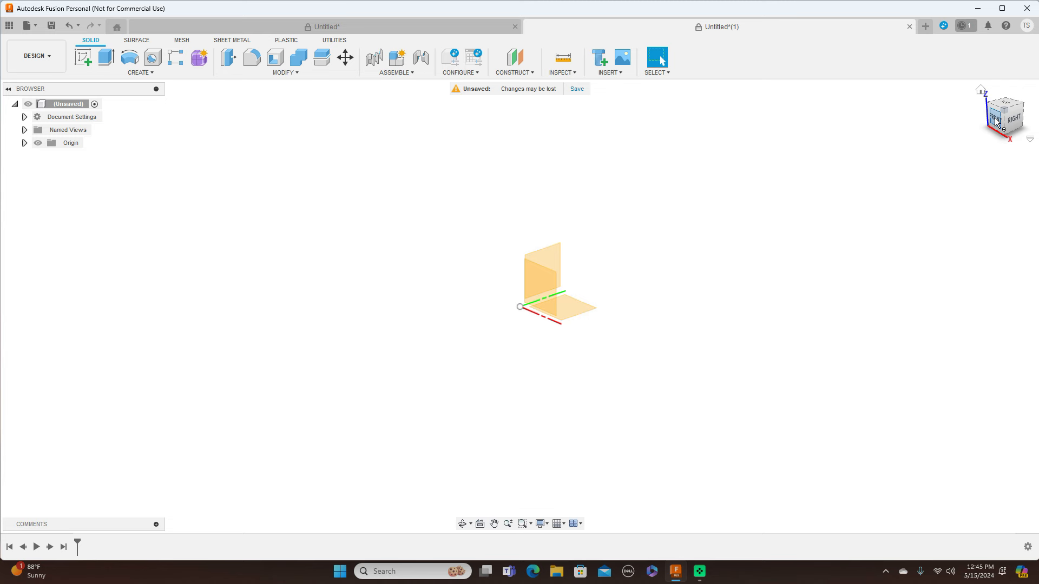
left_click(1017, 125)
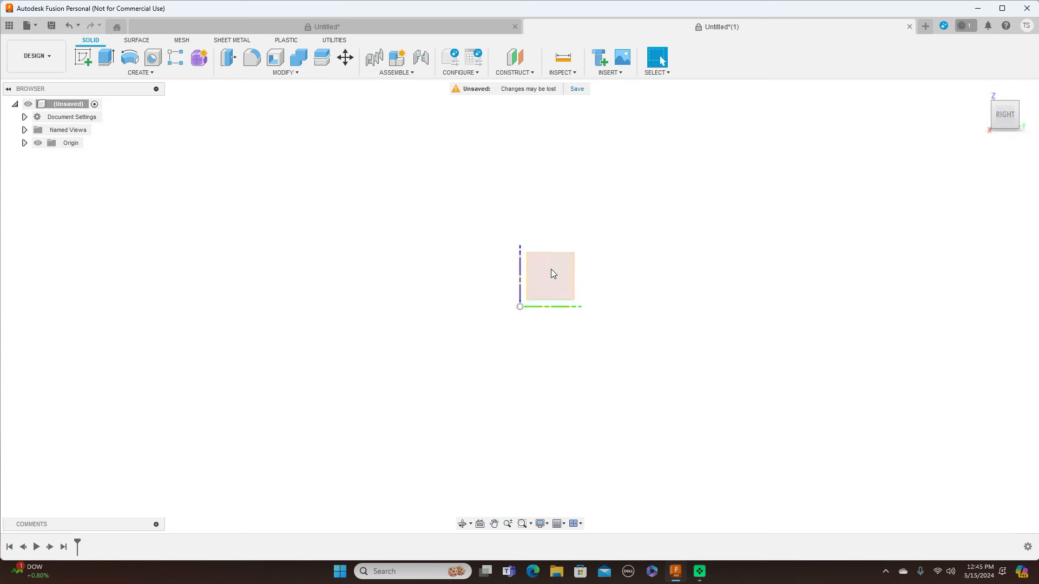
left_click(552, 276)
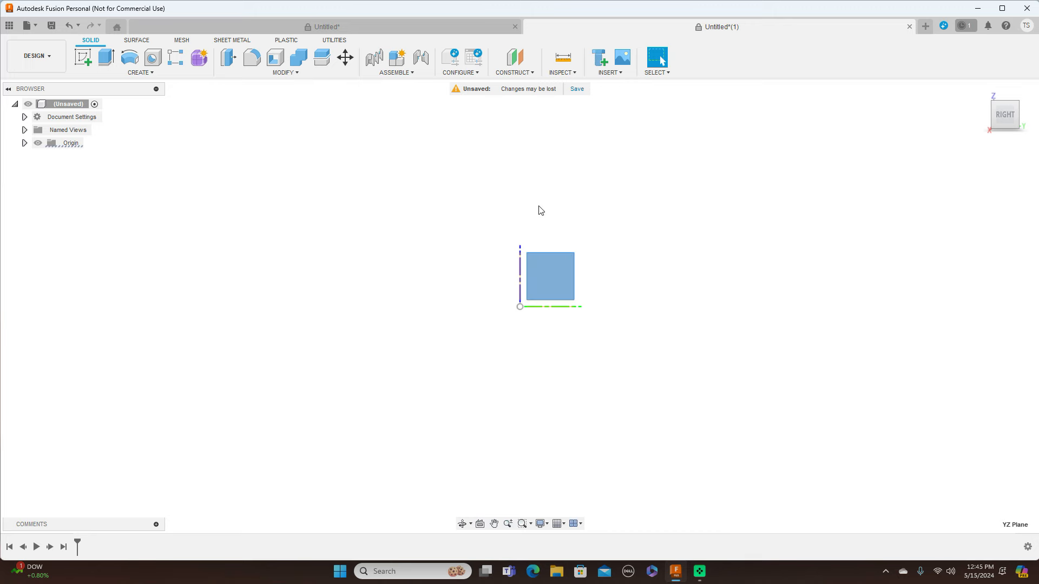
left_click(83, 57)
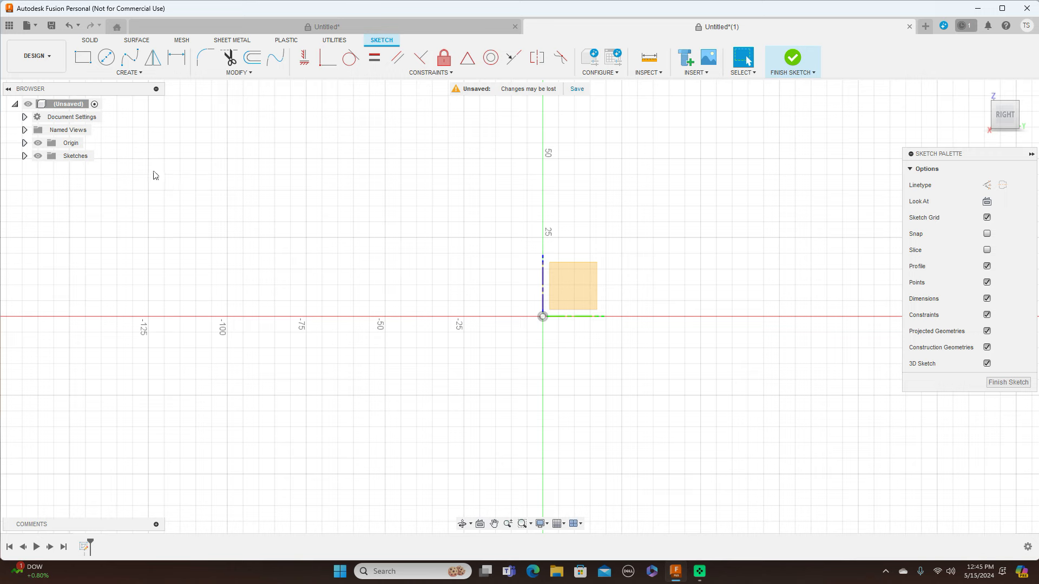
left_click(40, 144)
left_click(38, 143)
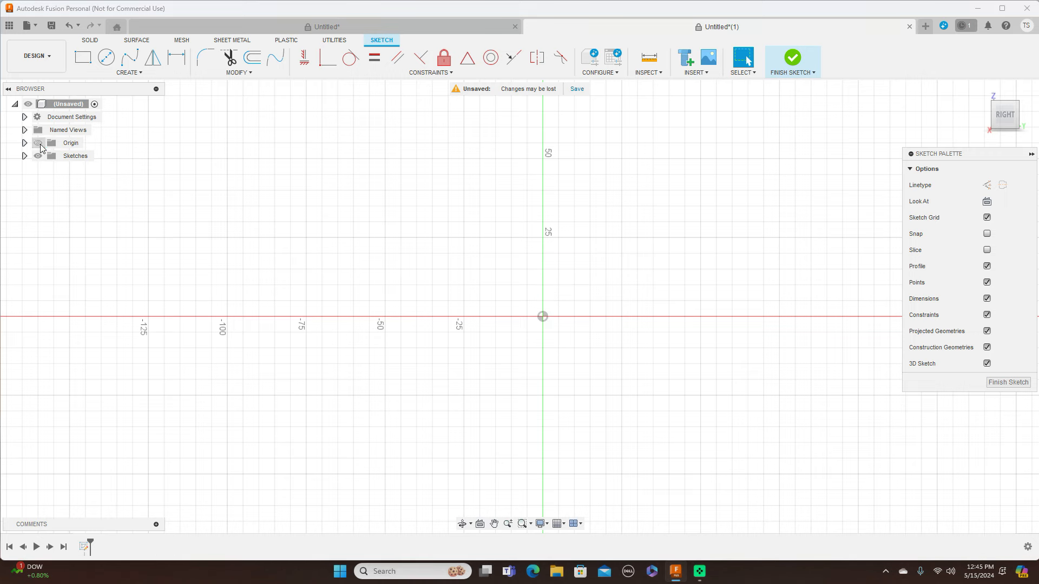
- Draw a six-point fit point spline for the upper airfoil curve, from the origin to the horizontal axis about 300 mm away
scroll(626, 209, "down", 2)
middle_click_drag(697, 201, 441, 197)
scroll(552, 225, "down", 1)
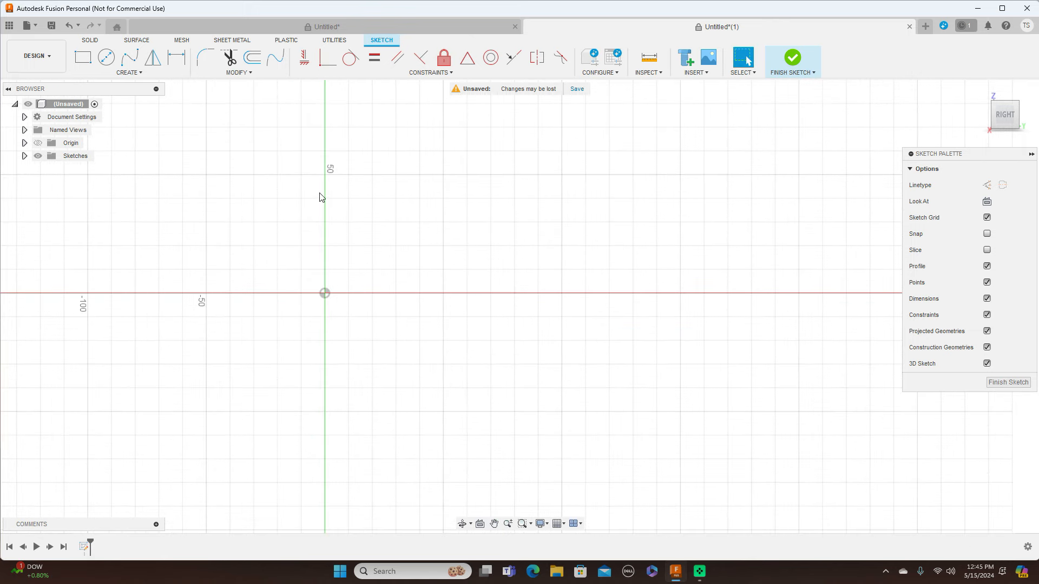
left_click(132, 63)
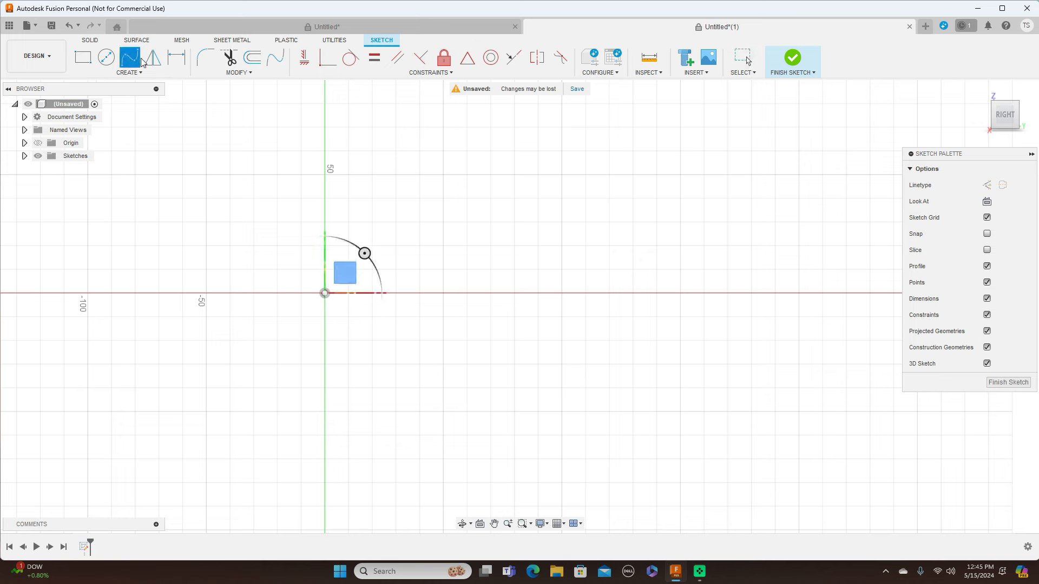
left_click(324, 292)
left_click(332, 268)
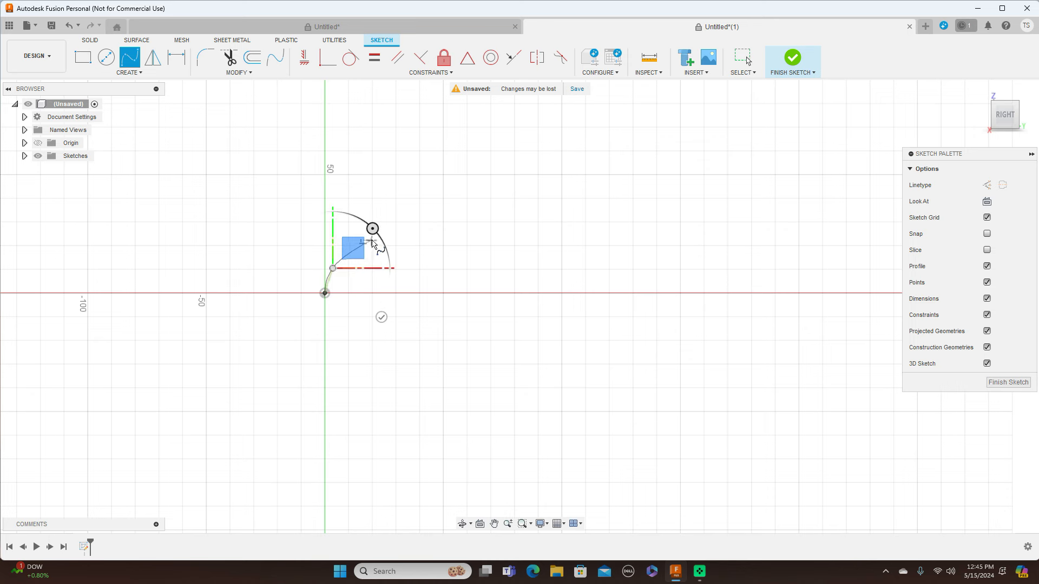
left_click(372, 240)
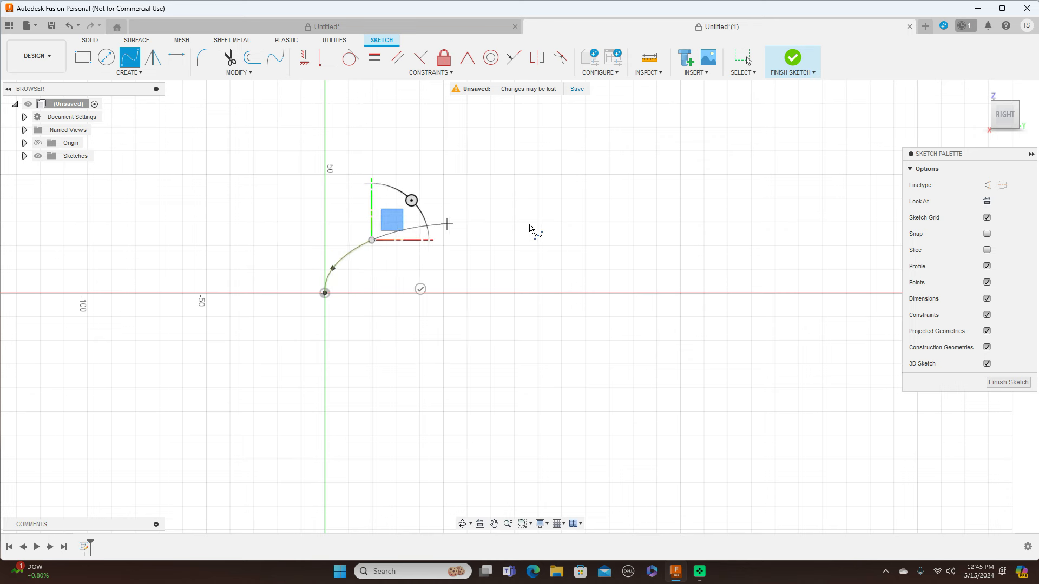
left_click(563, 227)
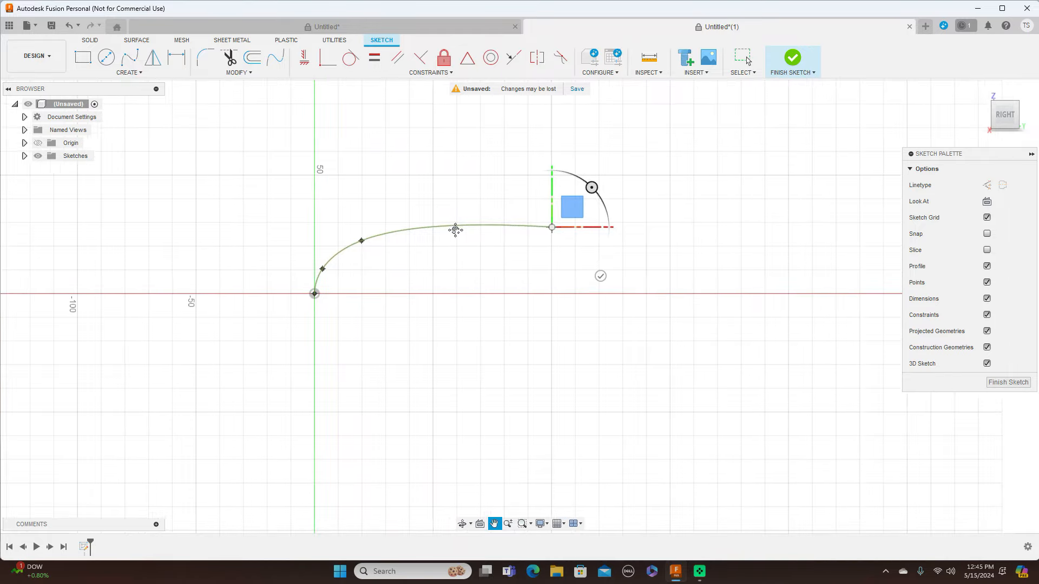
middle_click_drag(610, 228, 407, 234)
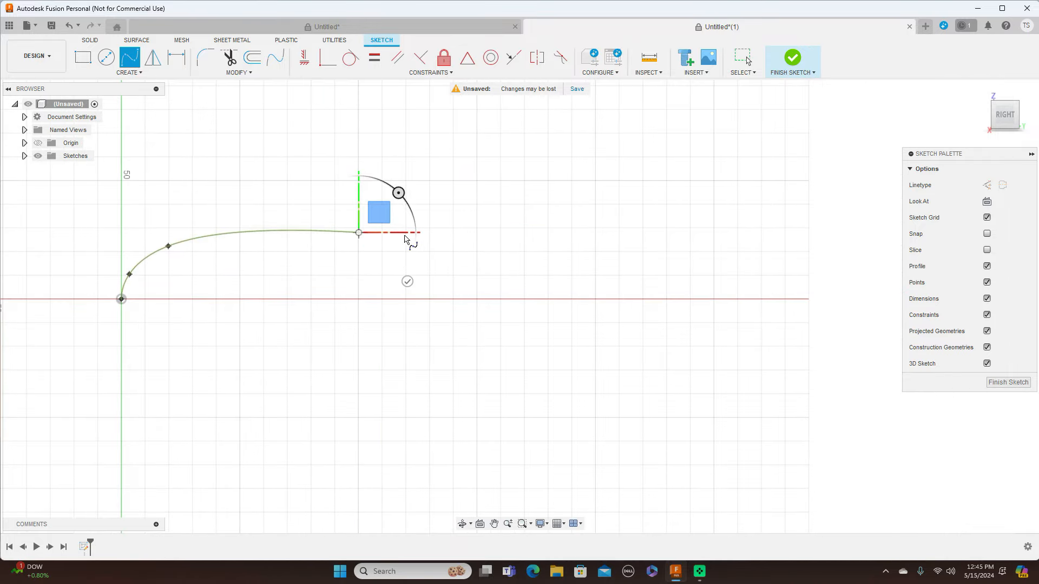
left_click(673, 263)
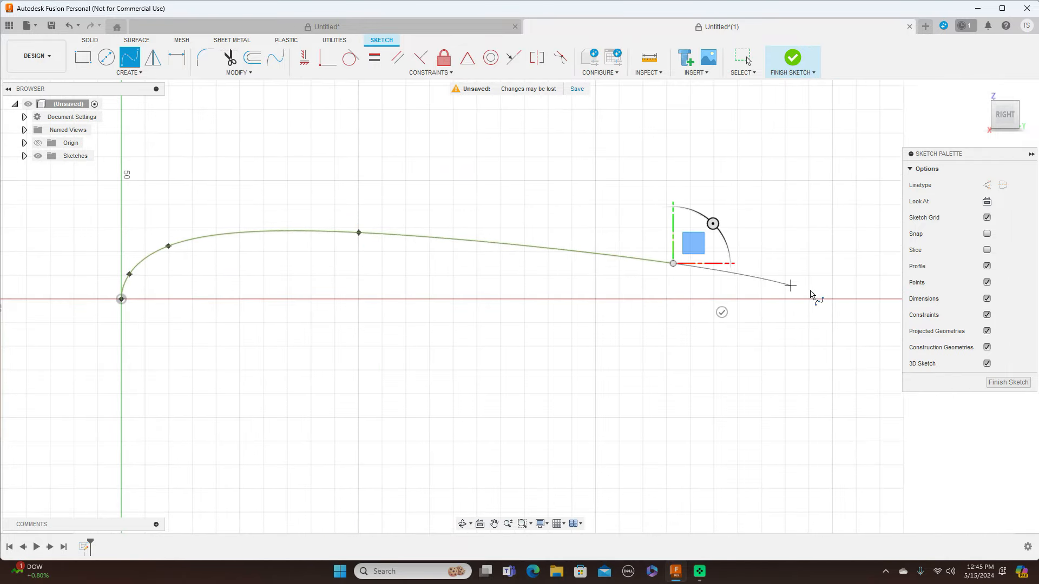
left_click(842, 299)
right_click(845, 299)
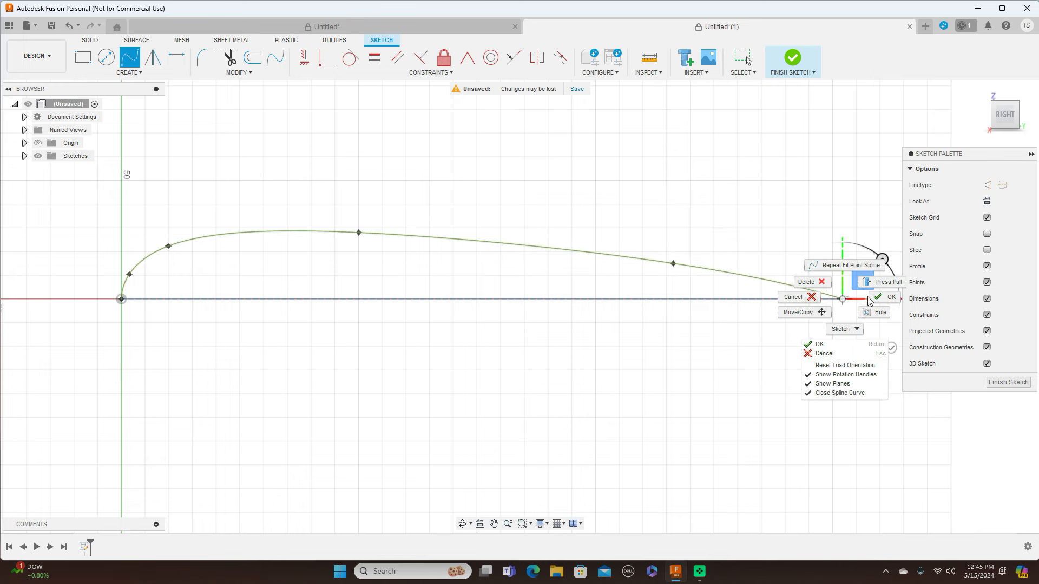
left_click(882, 281)
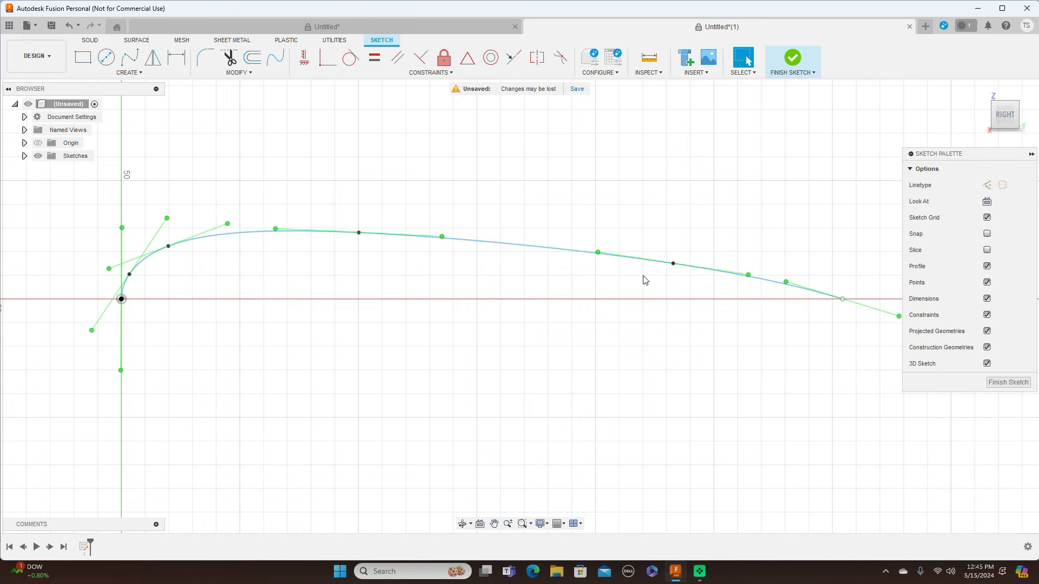
- Refine the spline by moving its fit points to about Y 3.1, Z 10.7; Y 101.1, Z 26.2; and Y 232.3, Z 12.1 mm
left_click(673, 265)
left_click_drag(673, 267, 673, 269)
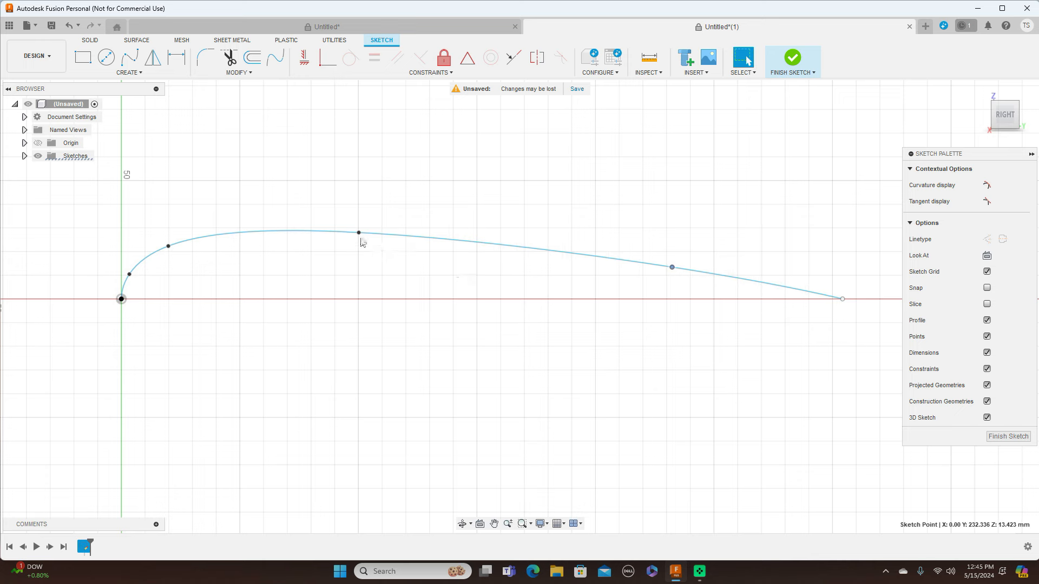
left_click_drag(359, 233, 361, 237)
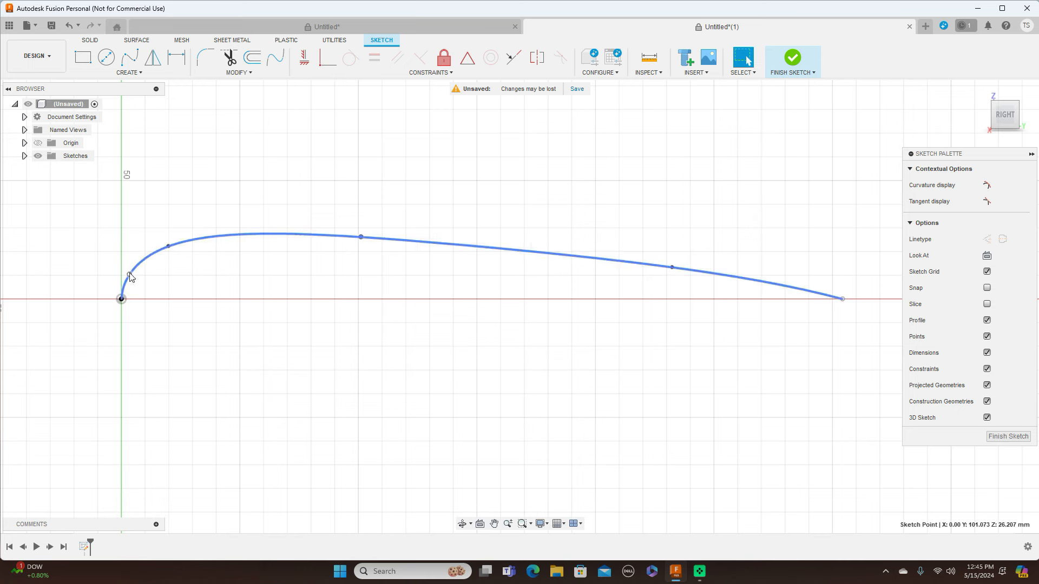
left_click(130, 276)
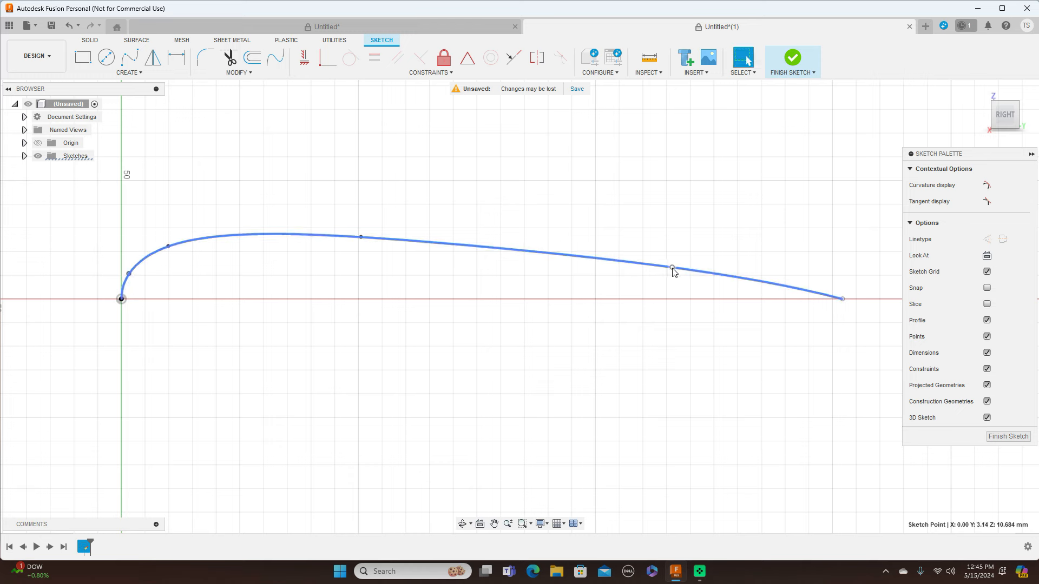
left_click_drag(674, 273, 674, 275)
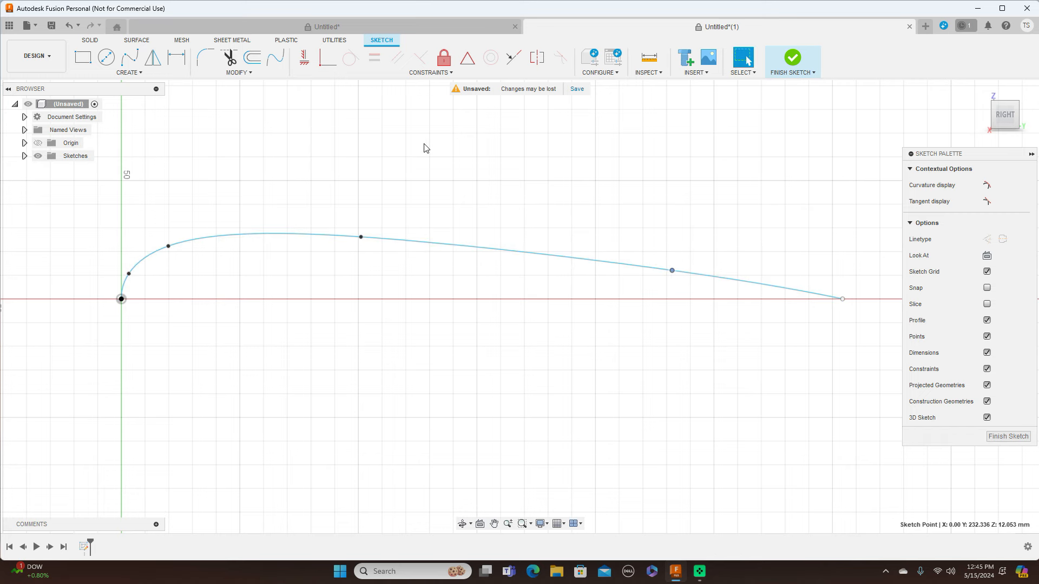
- Mirror only the spline curve about the XY plane, with the origin geometry shown, to close the symmetric airfoil profile
scroll(426, 148, "down", 3)
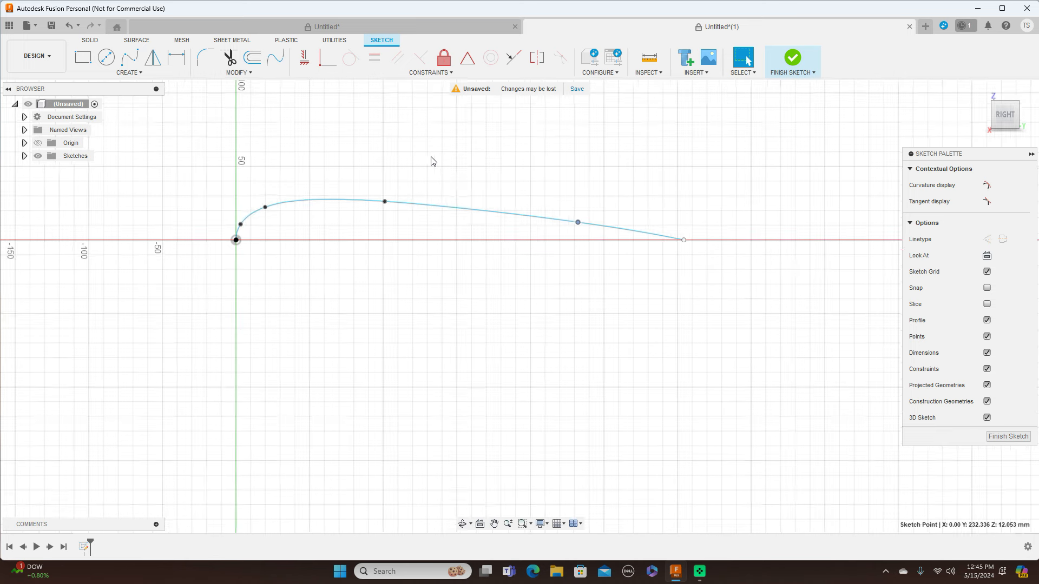
left_click(154, 60)
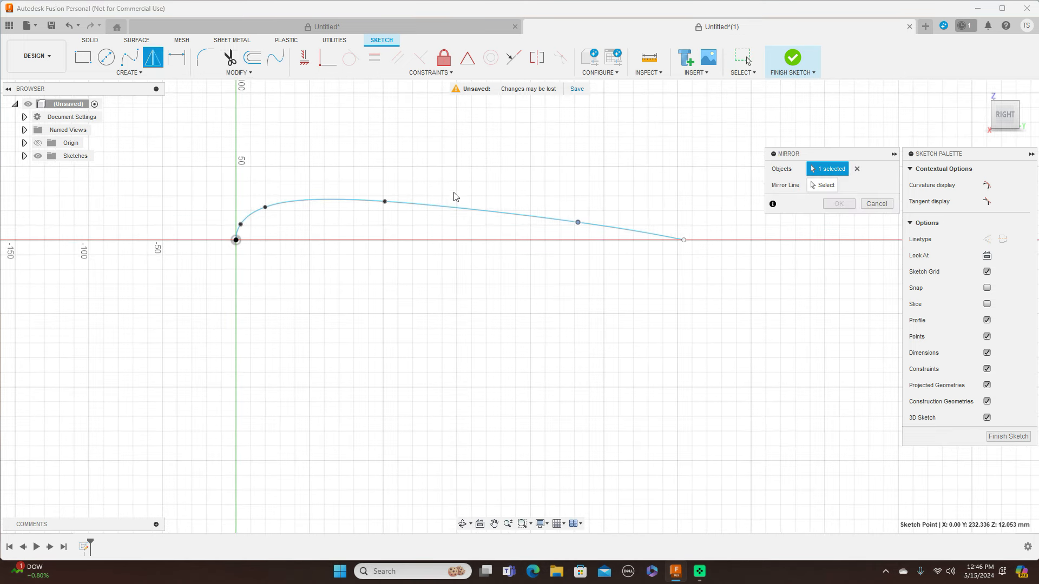
left_click(455, 210)
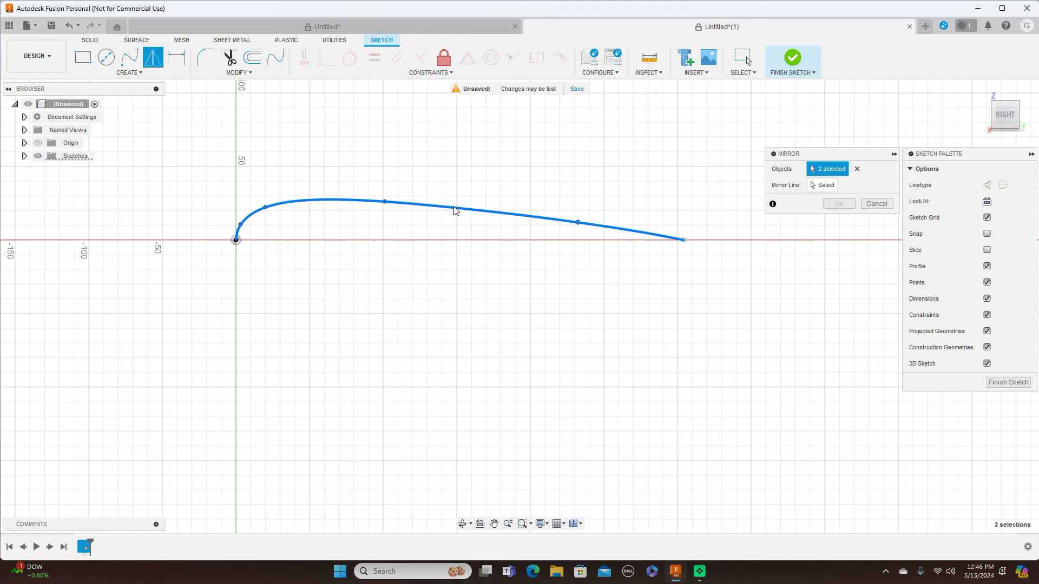
scroll(512, 295, "down", 1)
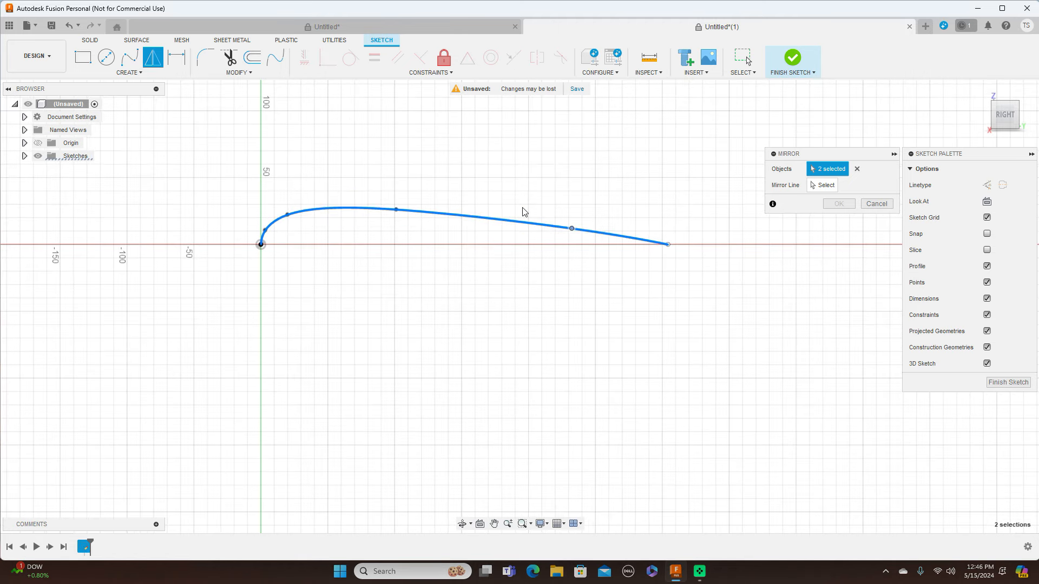
left_click(857, 170)
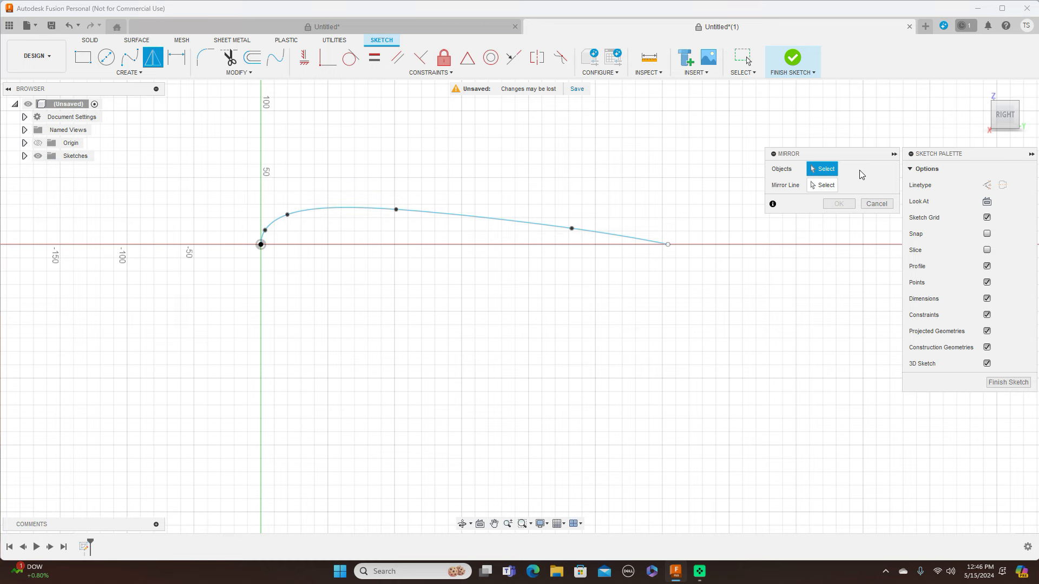
left_click(500, 221)
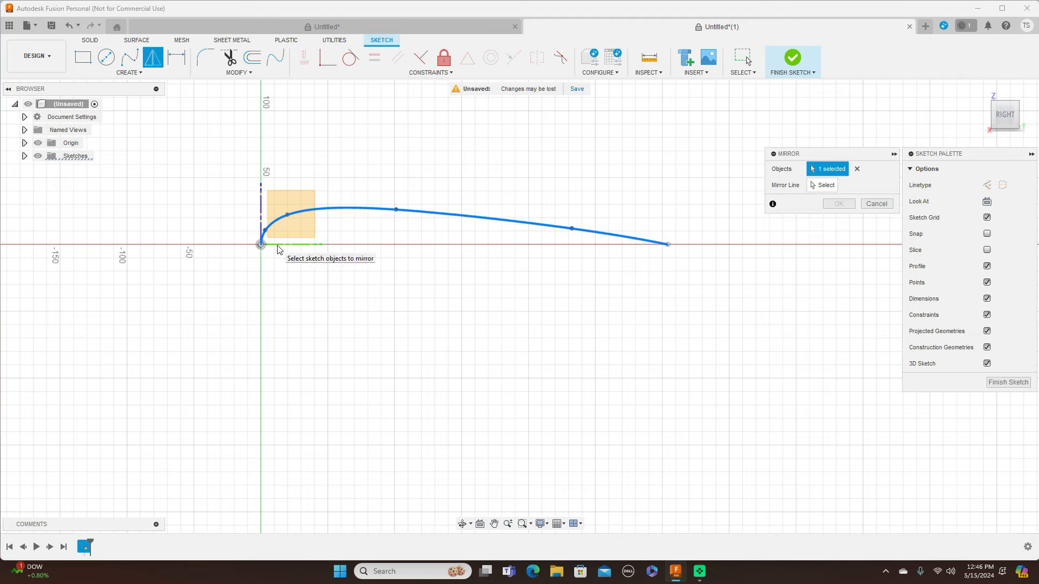
scroll(288, 242, "up", 3)
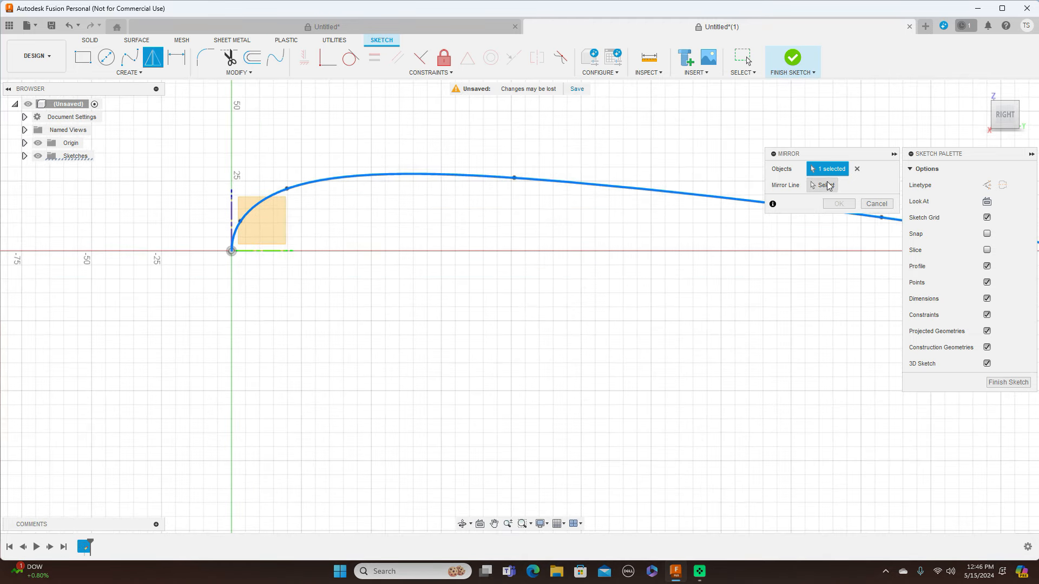
left_click(826, 186)
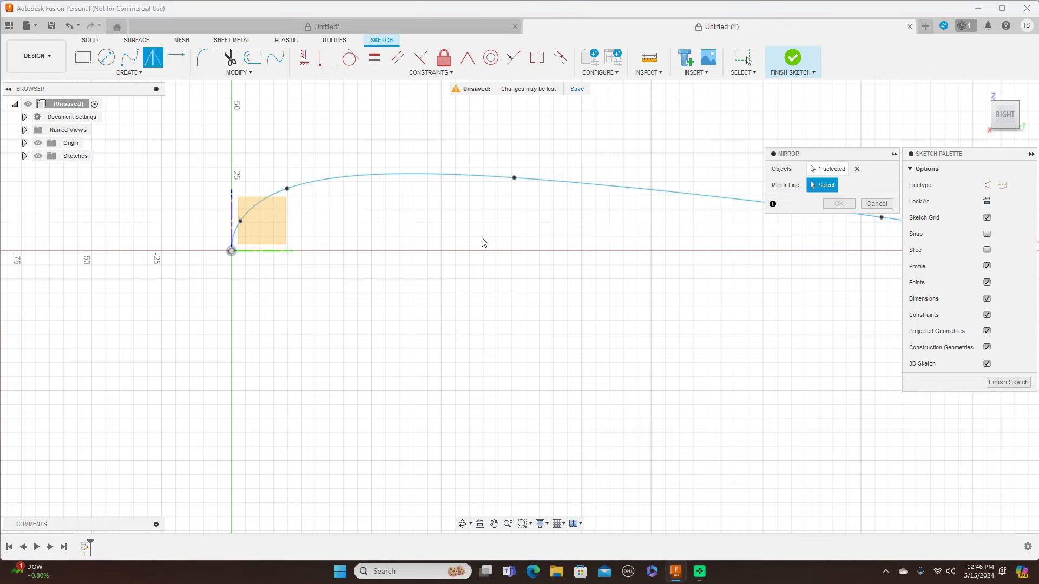
left_click(280, 250)
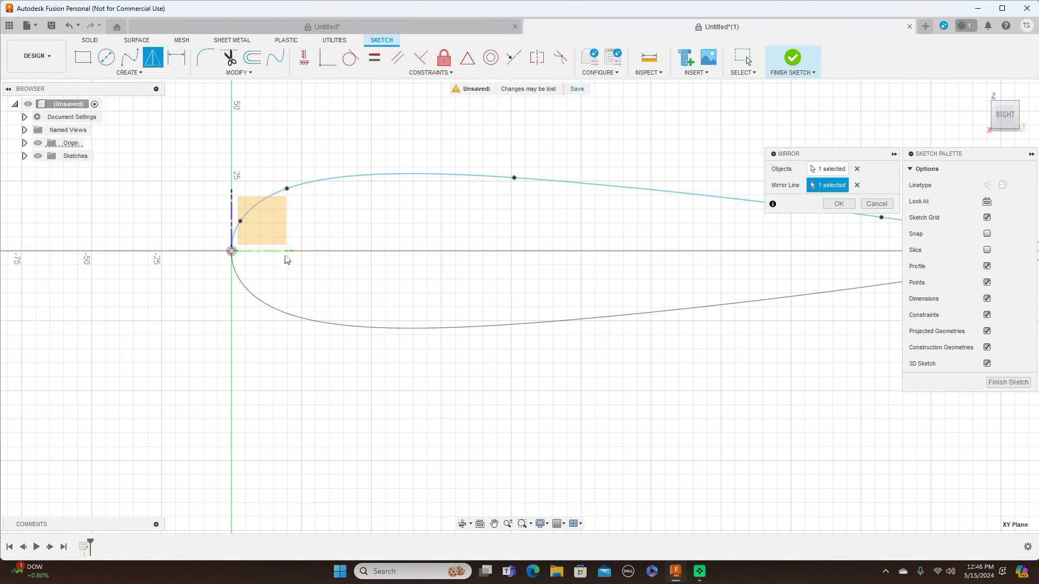
scroll(614, 367, "down", 1)
scroll(615, 368, "down", 1)
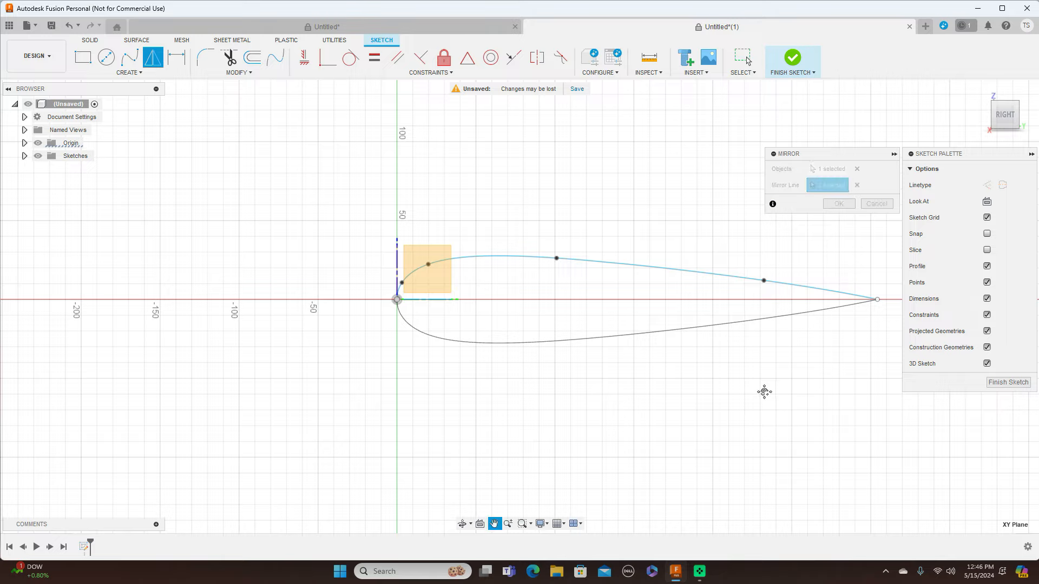
middle_click_drag(763, 390, 613, 372)
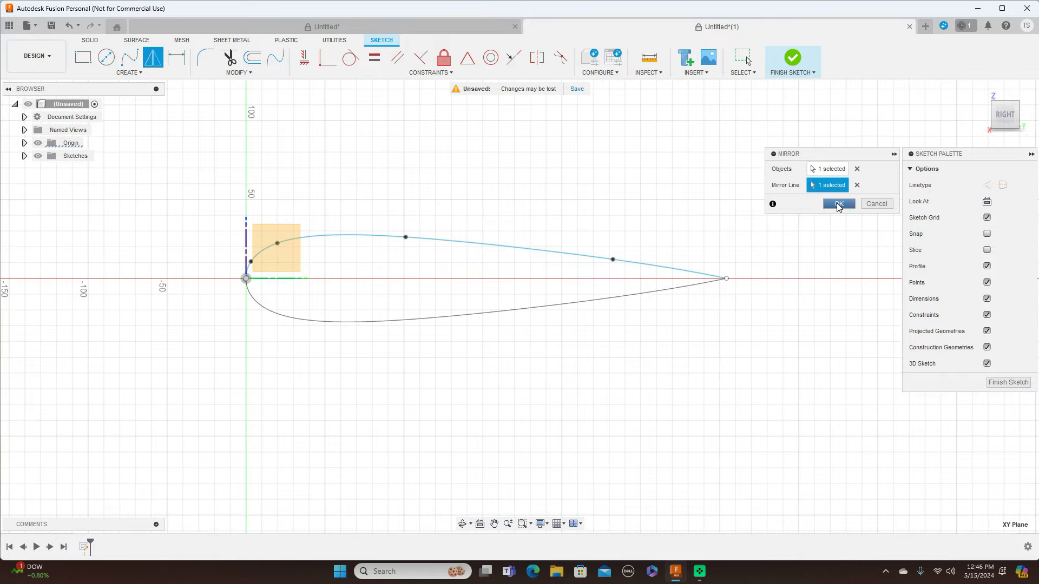
left_click(839, 204)
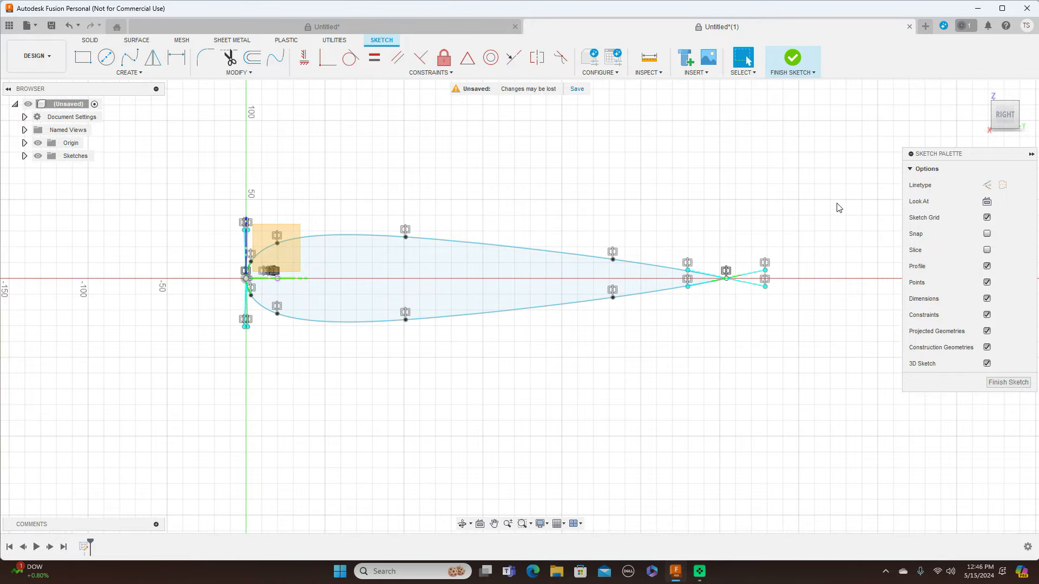
- Finish the airfoil sketch and create a construction plane offset -140 mm from the YZ plane
left_click(1011, 383)
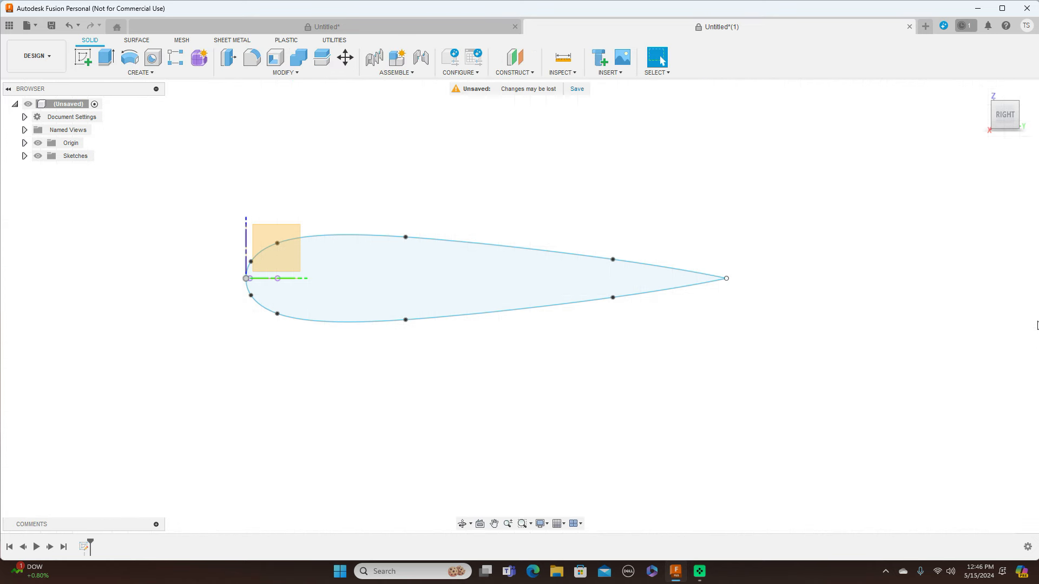
middle_click_drag(520, 307, 566, 331, "shift")
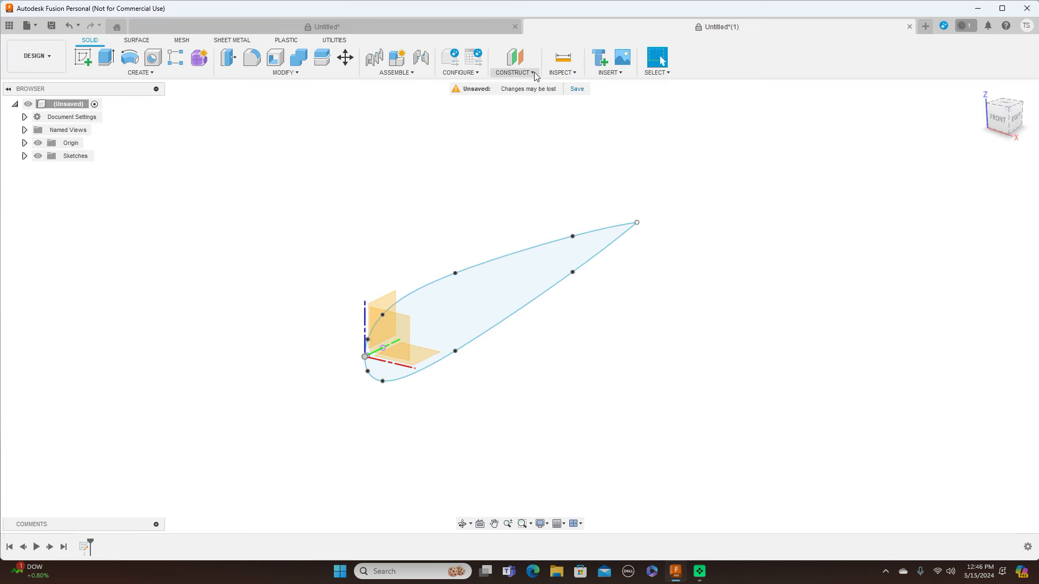
left_click(515, 72)
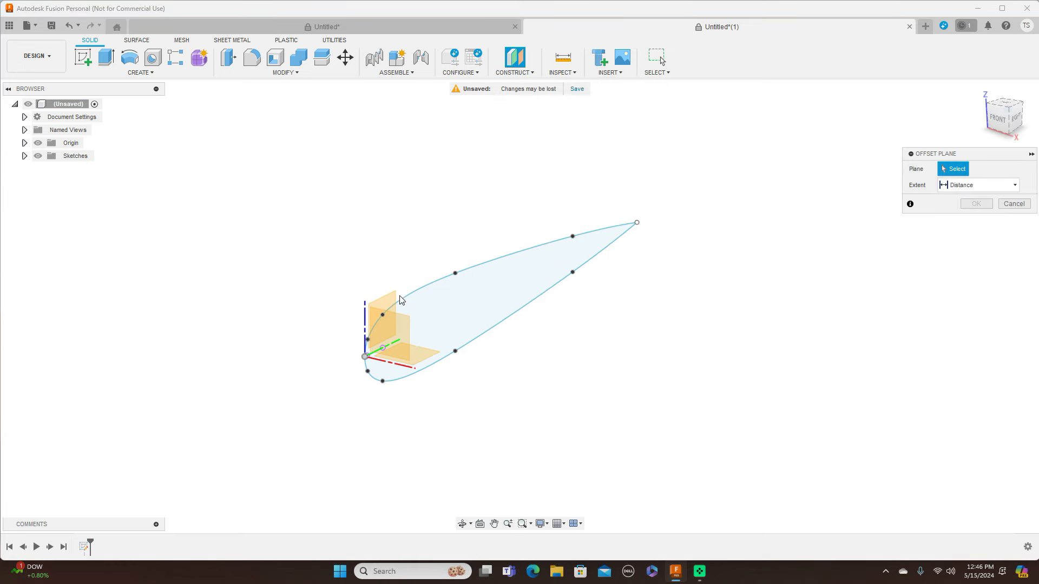
left_click(386, 319)
left_click_drag(386, 321, 212, 284)
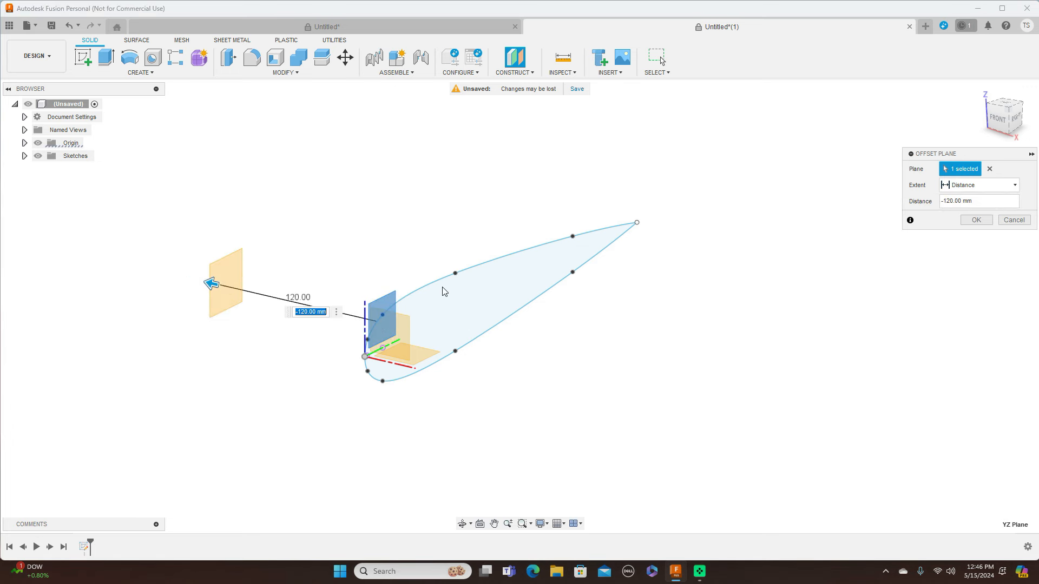
left_click(1002, 120)
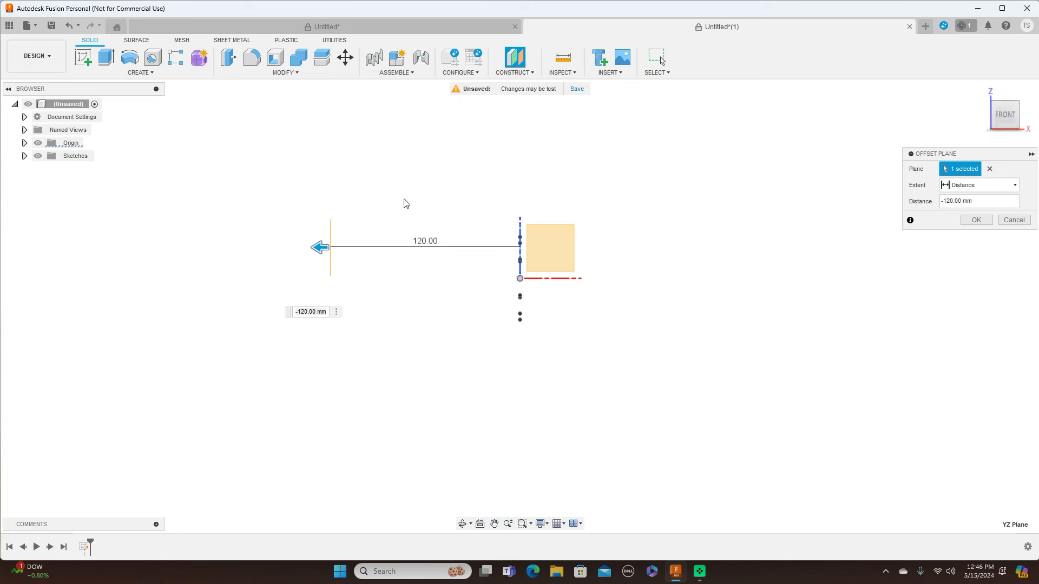
left_click_drag(320, 248, 301, 255)
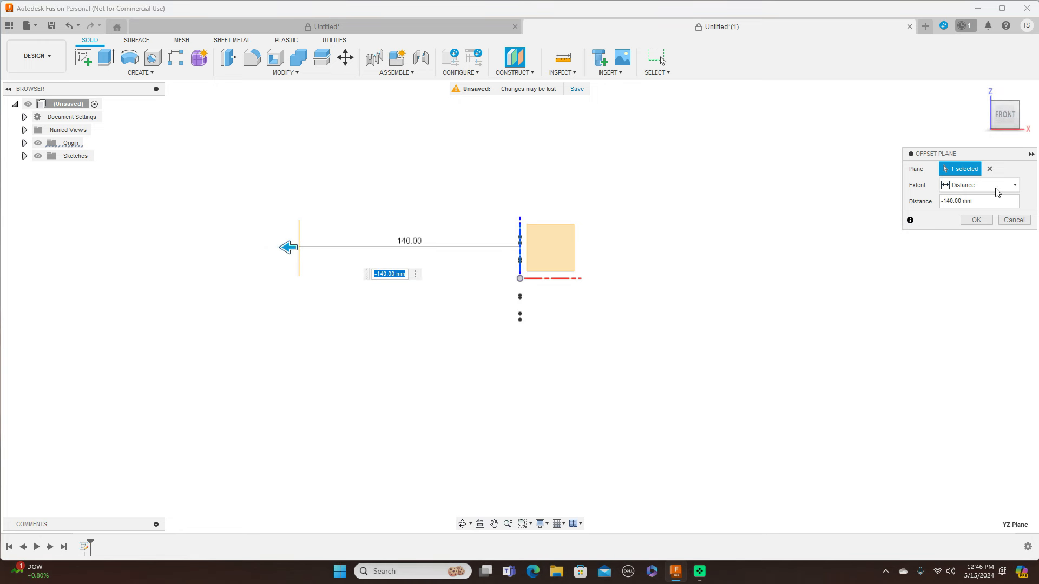
left_click(977, 219)
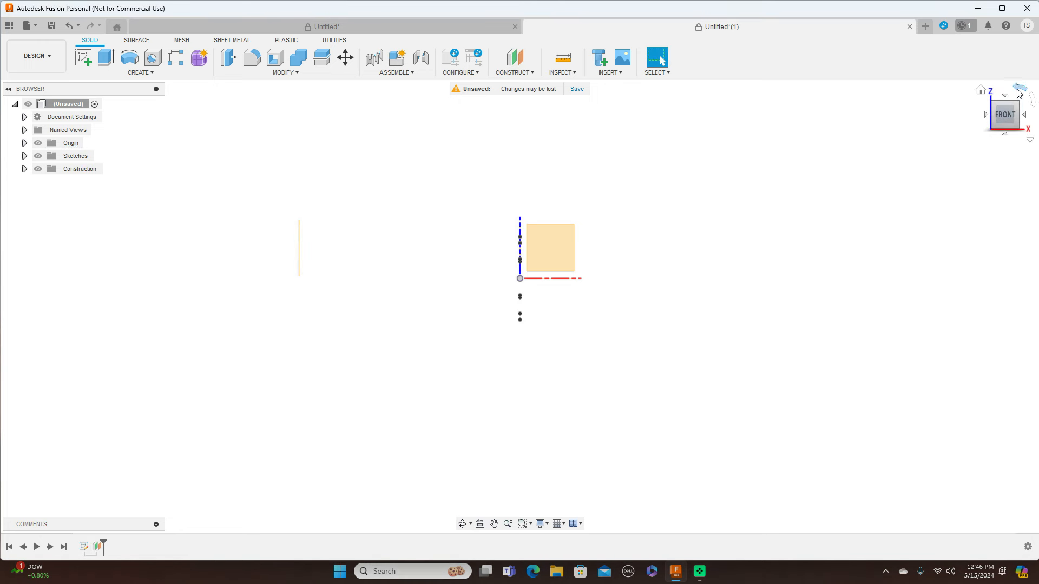
- Start a sketch on the offset plane and project the airfoil's upper and lower curves into it
mouse_move(1017, 111)
left_mouse_down()
mouse_move(982, 111)
mouse_move(982, 122)
left_mouse_up()
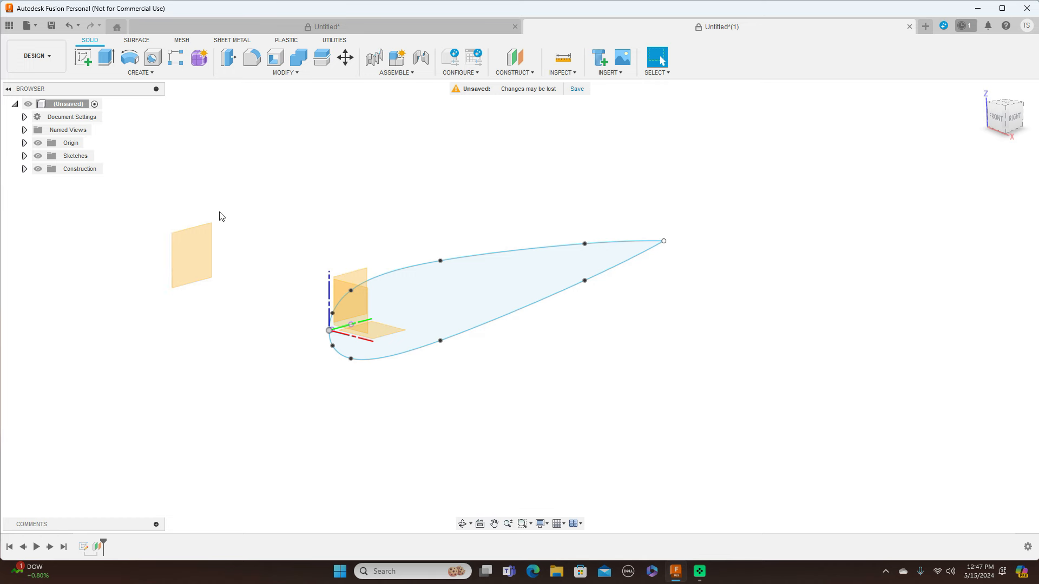
left_click(198, 252)
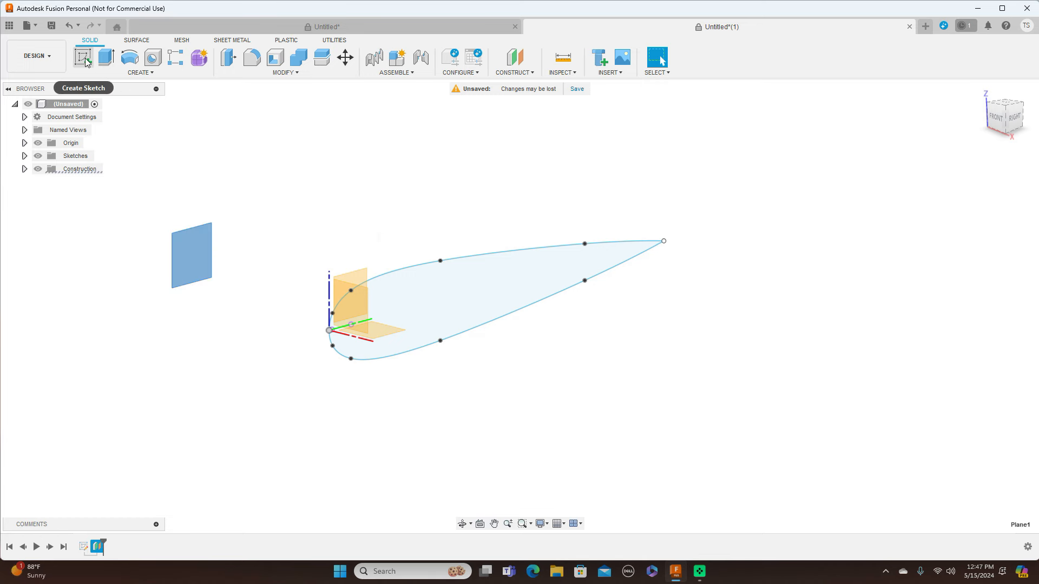
left_click(83, 57)
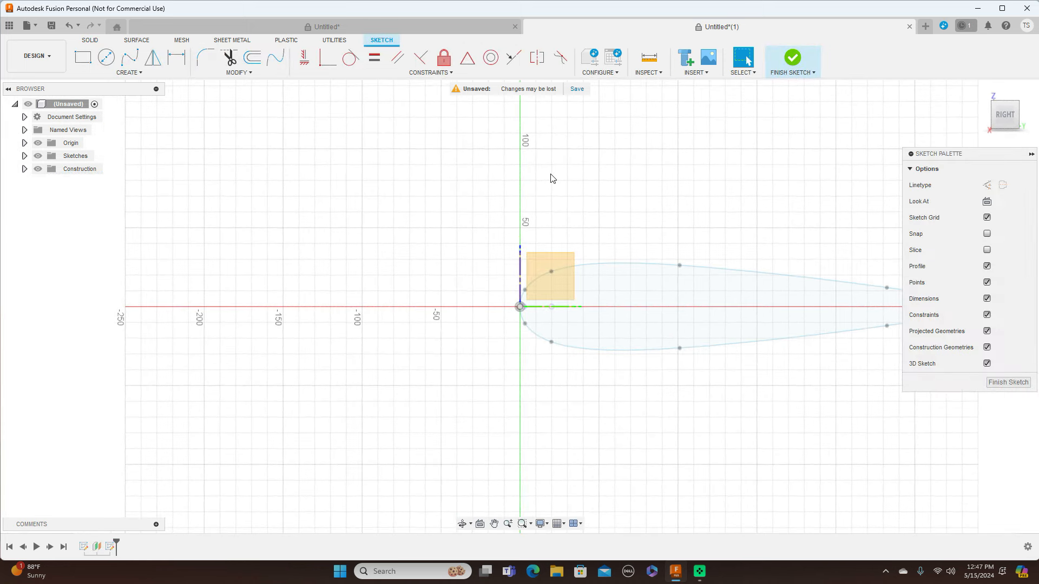
key("p")
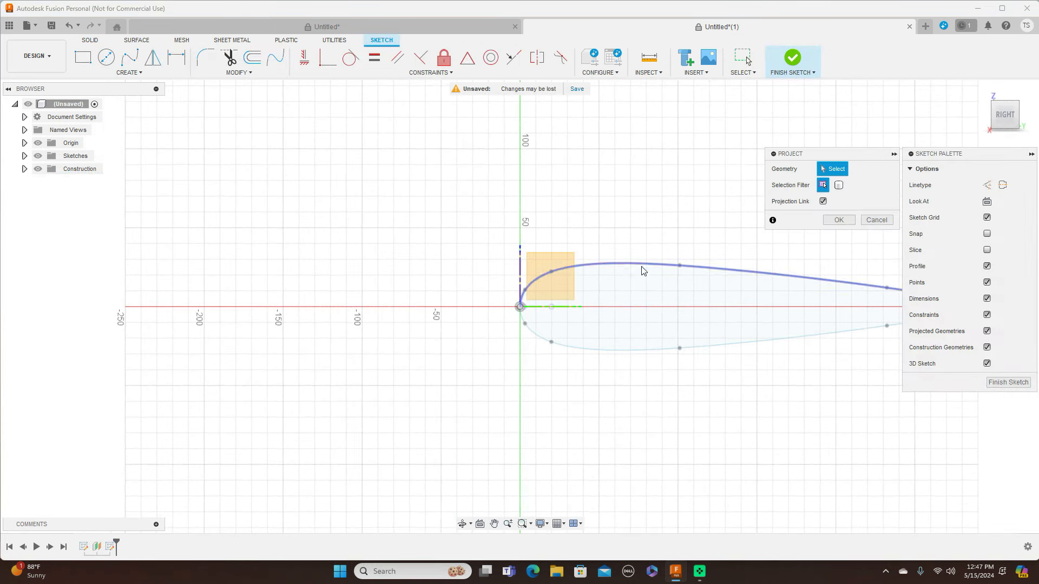
left_click(647, 267)
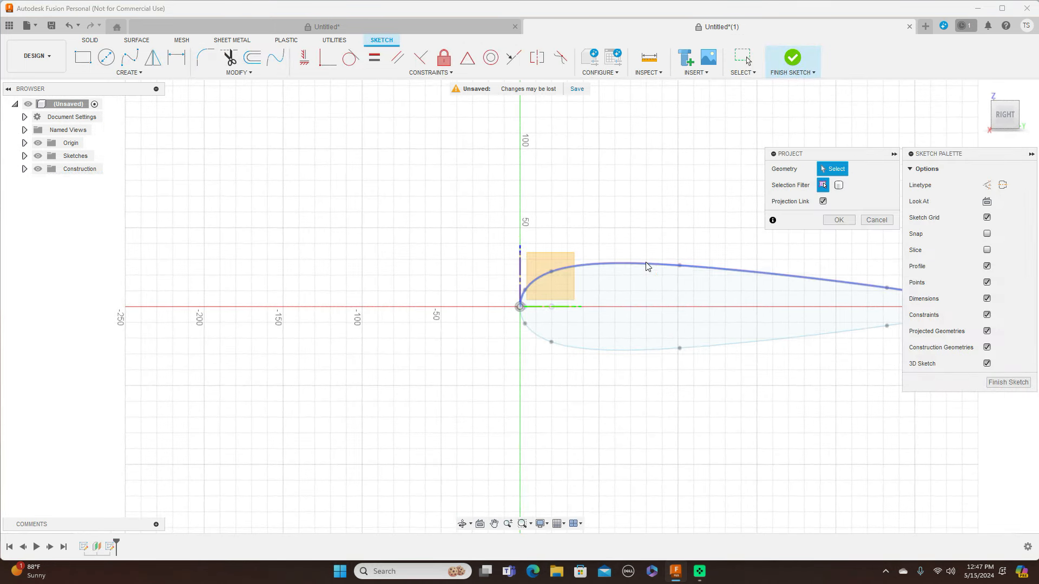
left_click(650, 351)
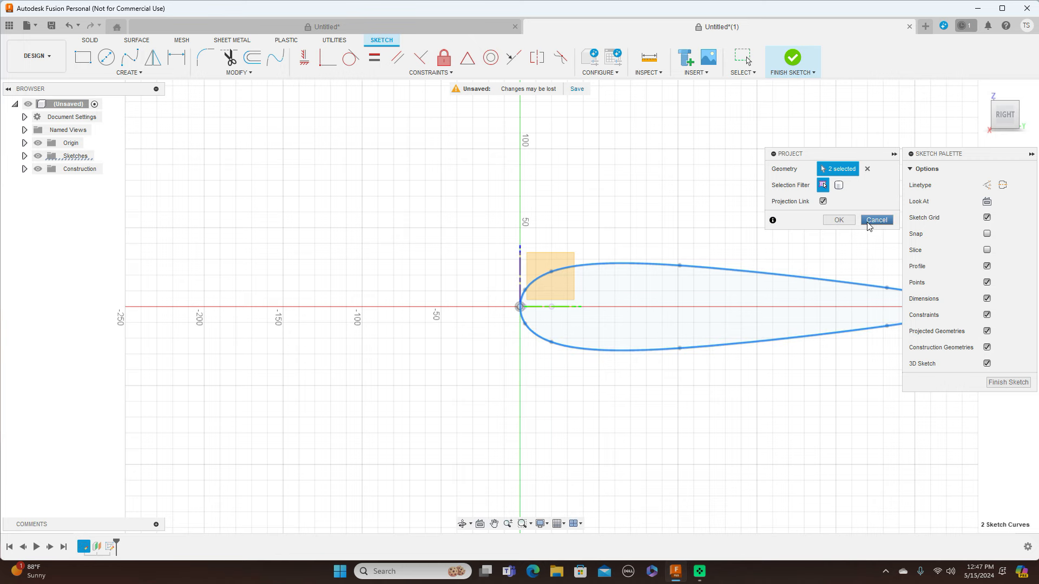
left_click(839, 221)
- Offset the projected airfoil chain outward by about 31.677 mm and finish the sketch
scroll(671, 195, "down", 2)
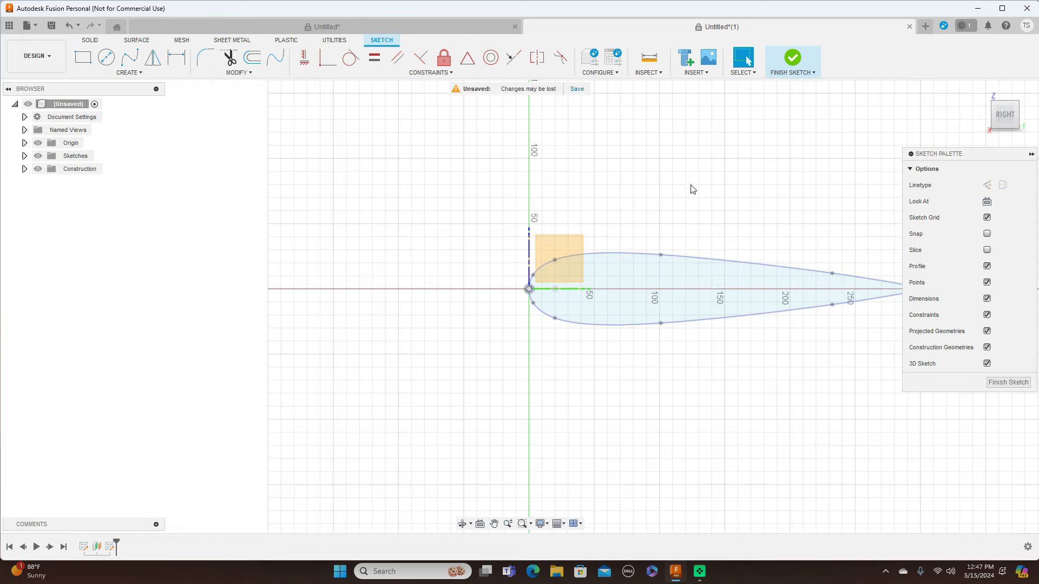
middle_click_drag(671, 194, 375, 173)
scroll(469, 161, "up", 1)
middle_click_drag(471, 160, 578, 154)
left_click(441, 279)
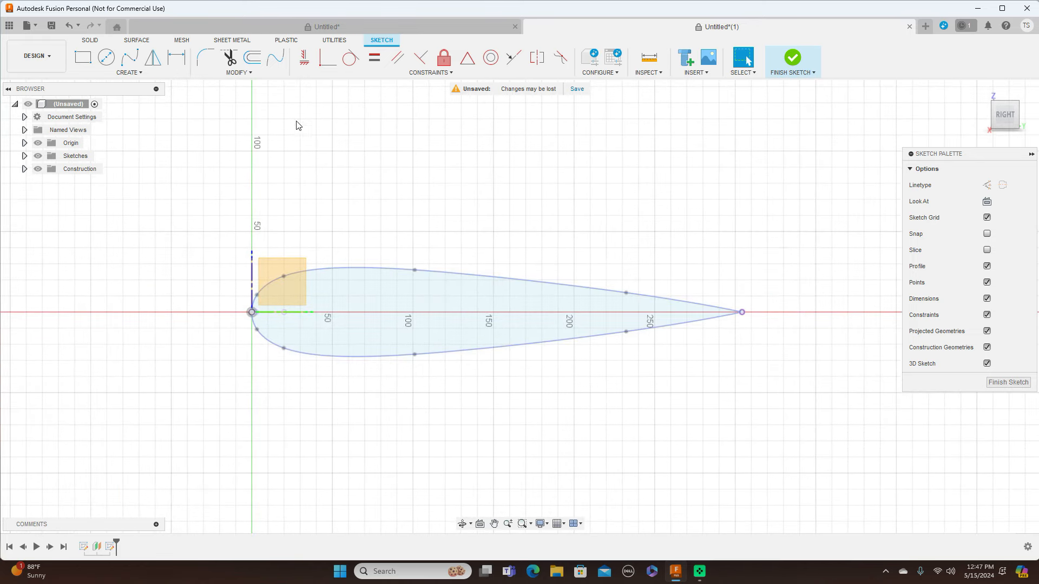
left_click(252, 56)
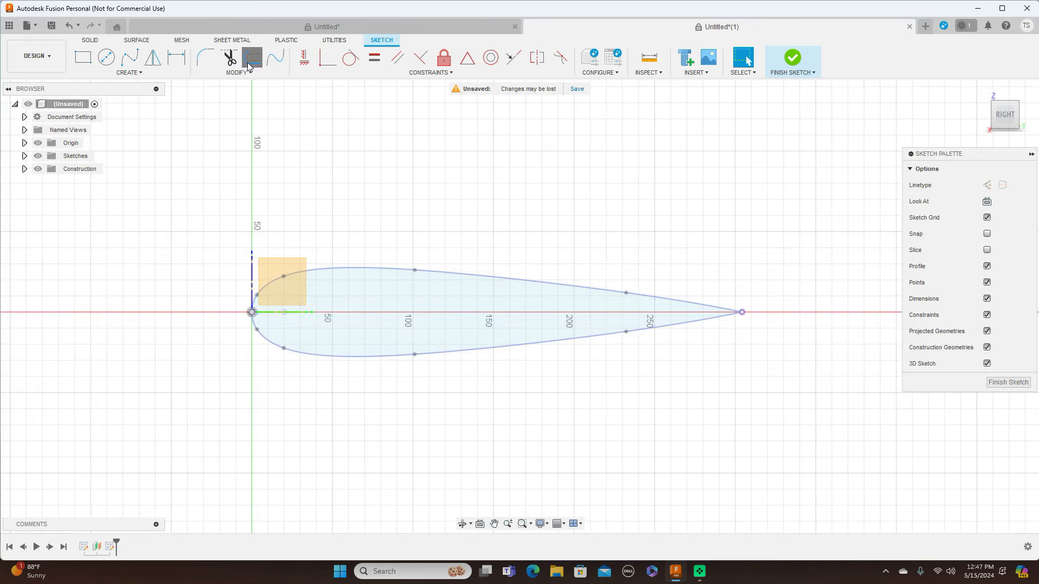
left_click(366, 268)
left_click(386, 357)
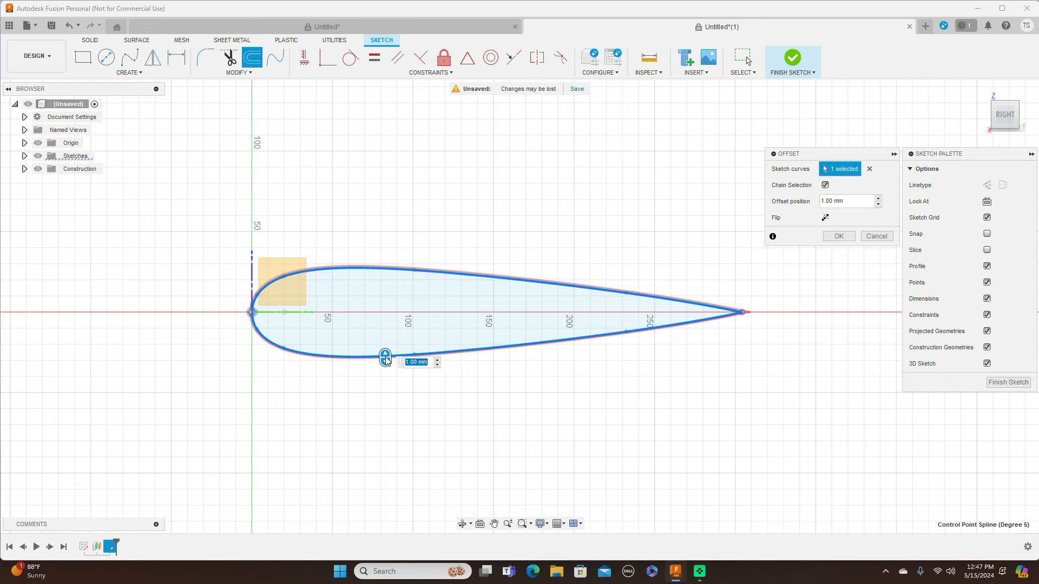
left_click_drag(385, 360, 390, 410)
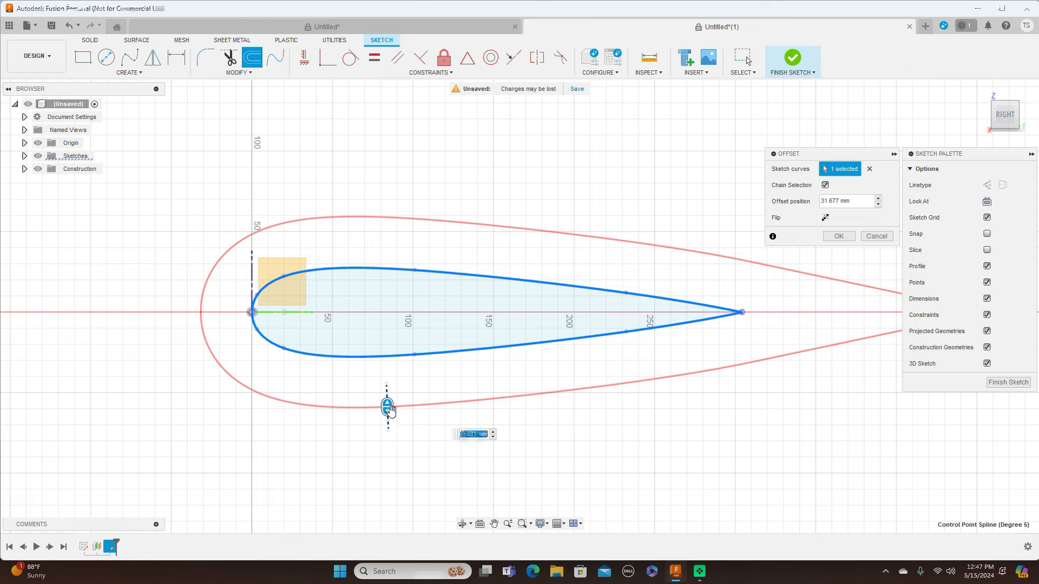
left_click(848, 239)
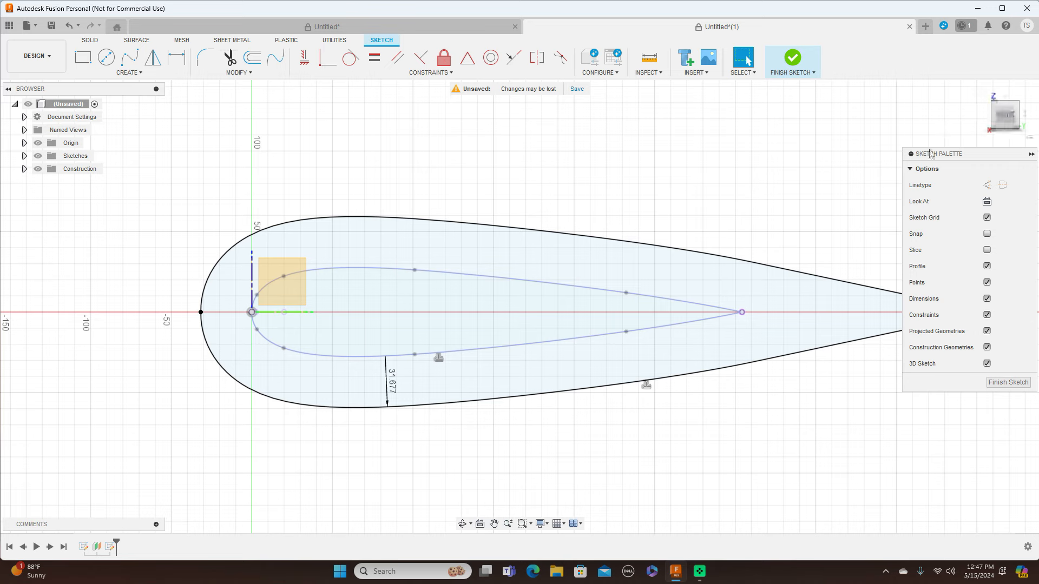
left_click(1008, 382)
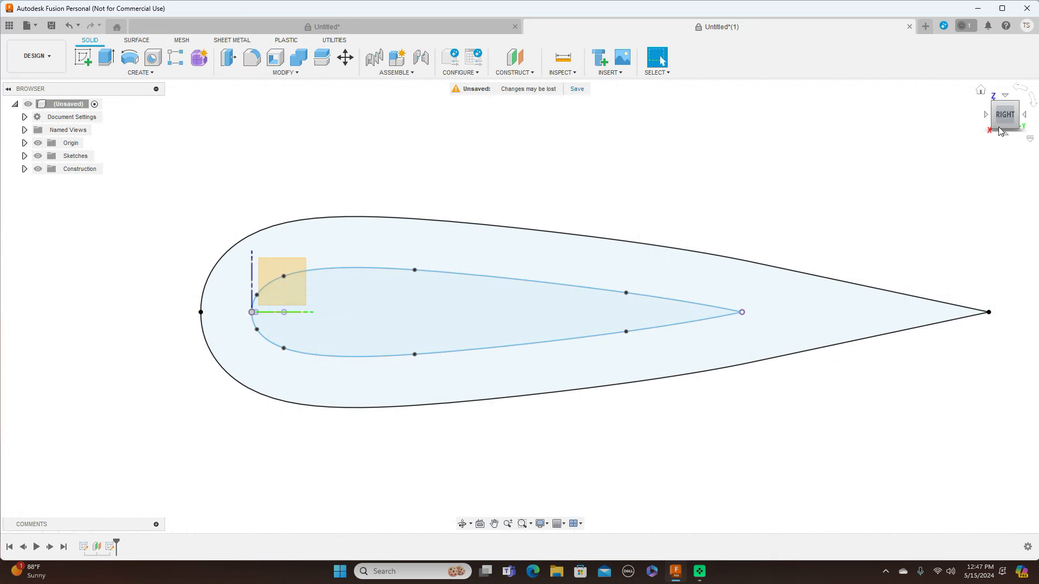
- Delete the projected upper and lower airfoil curves inside the larger profile on the offset plane
left_click_drag(1001, 119, 1026, 124)
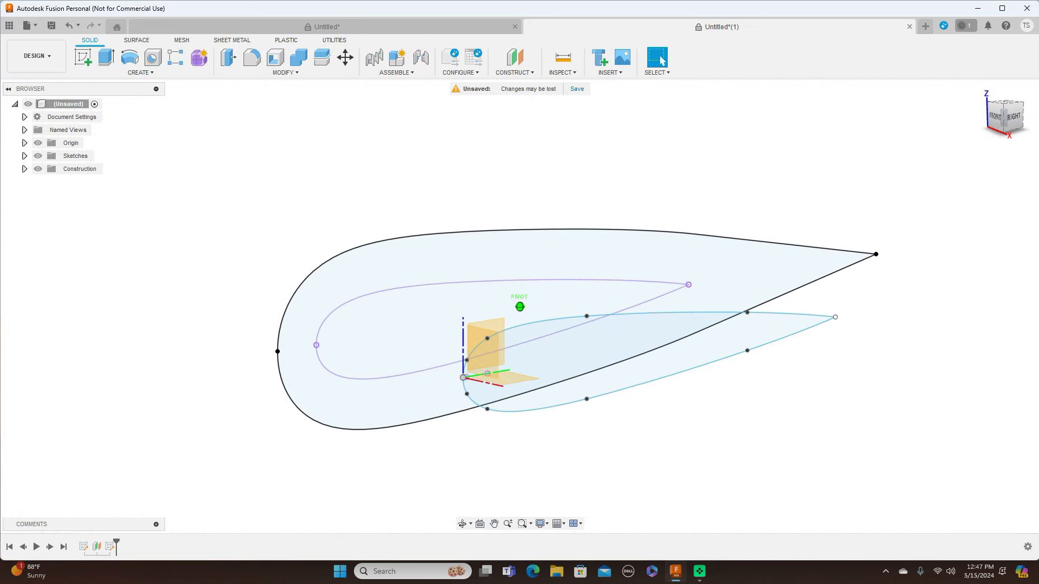
left_click(398, 293)
right_click(397, 293)
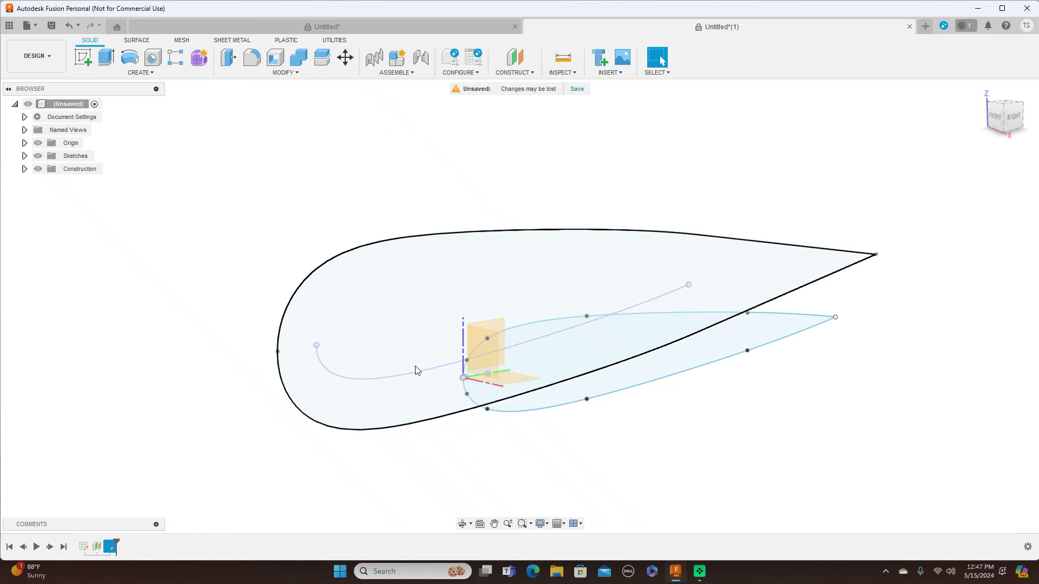
left_click(417, 373)
right_click(415, 372)
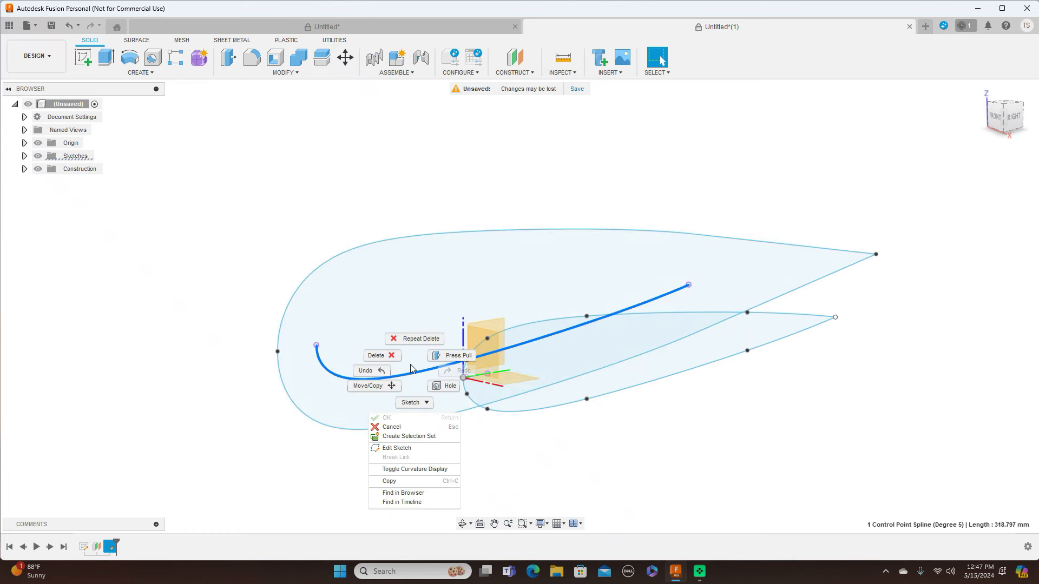
left_click(381, 356)
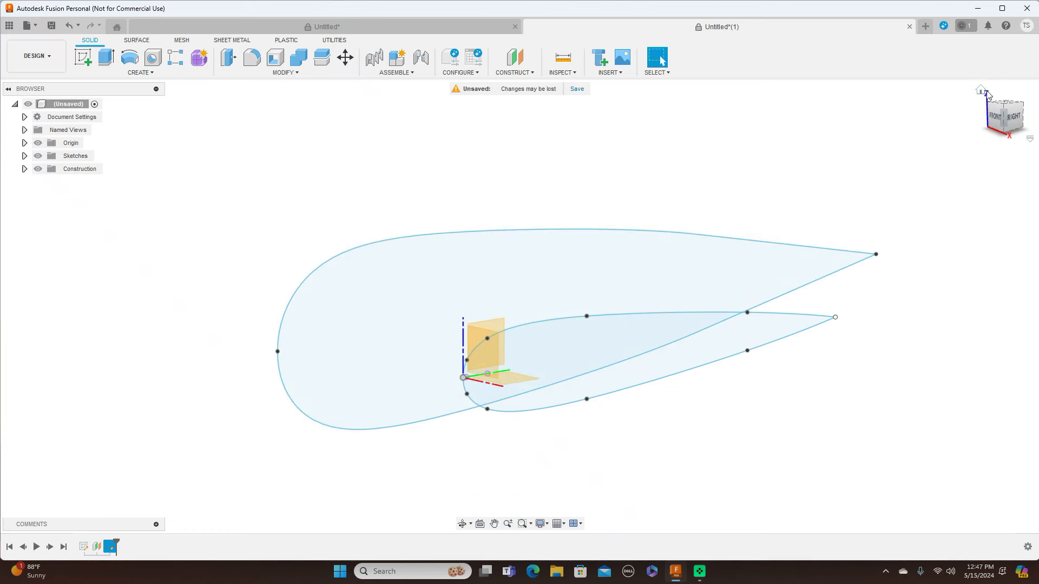
- Hide the origin geometry and delete the short sketch line at the smaller airfoil's leading edge
left_click(1005, 117)
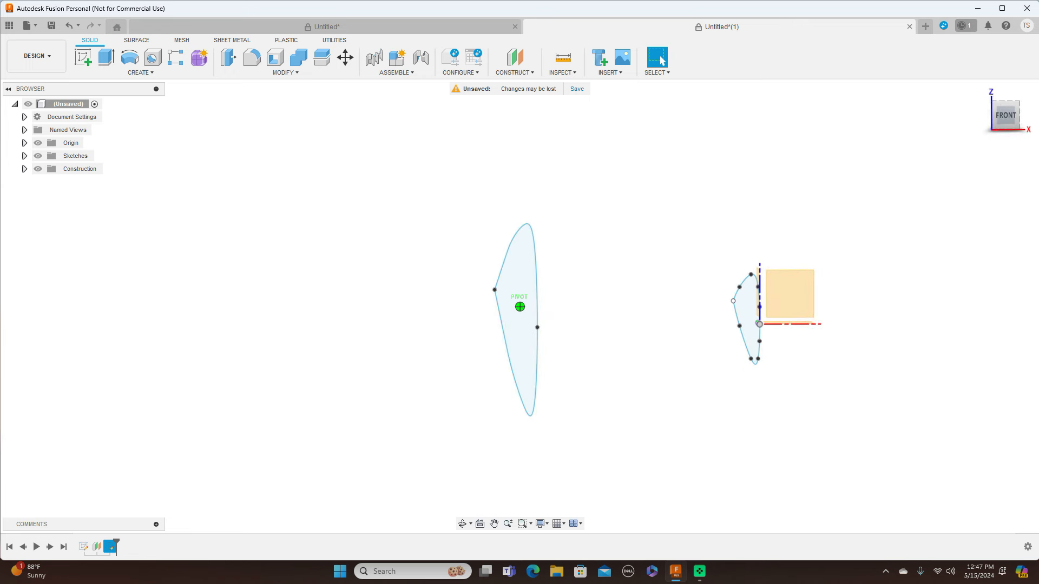
left_click_drag(1002, 113, 941, 129)
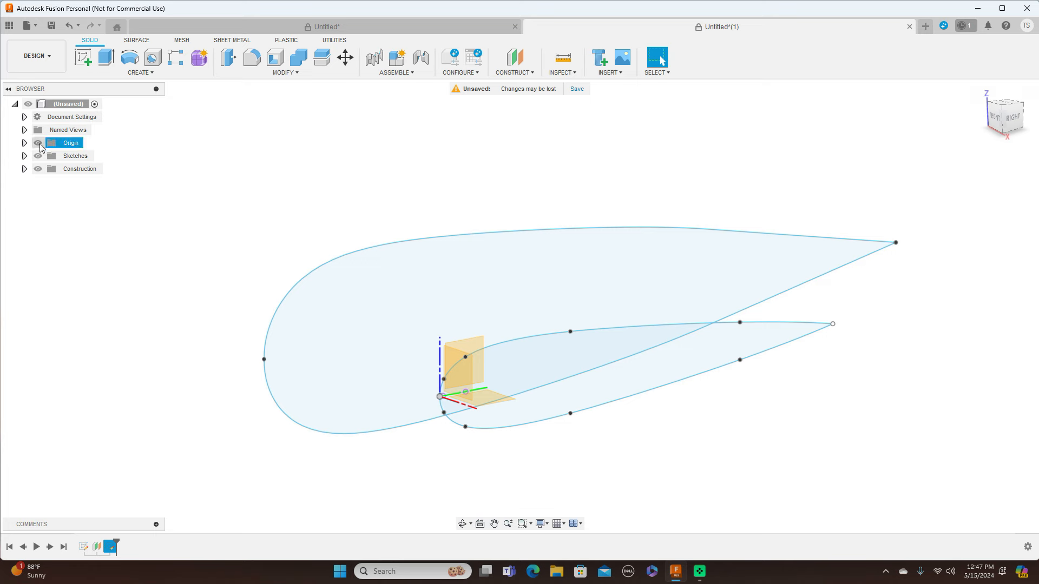
left_click(38, 142)
scroll(481, 433, "up", 3)
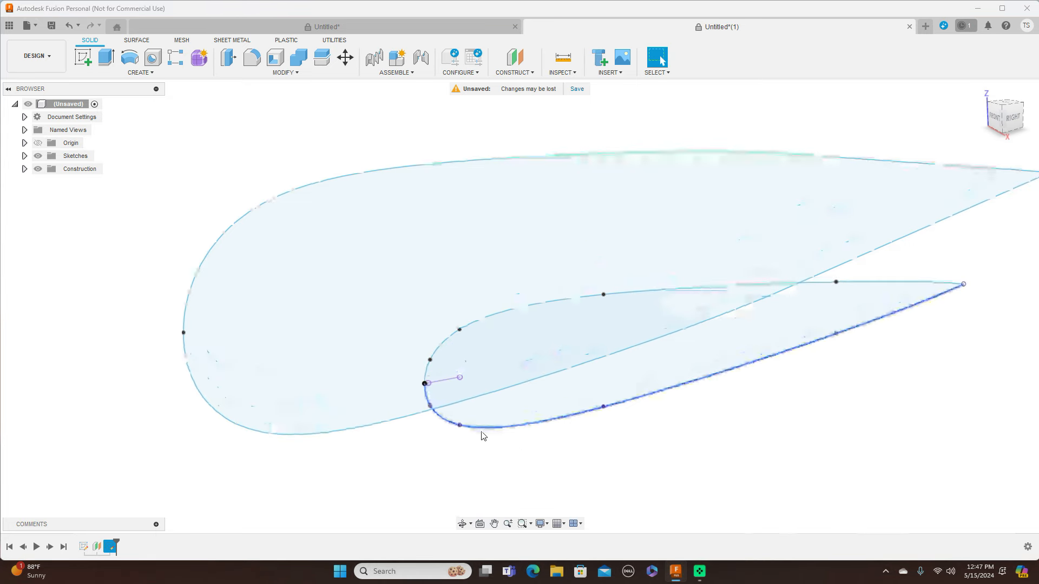
left_click(447, 380)
right_click(447, 380)
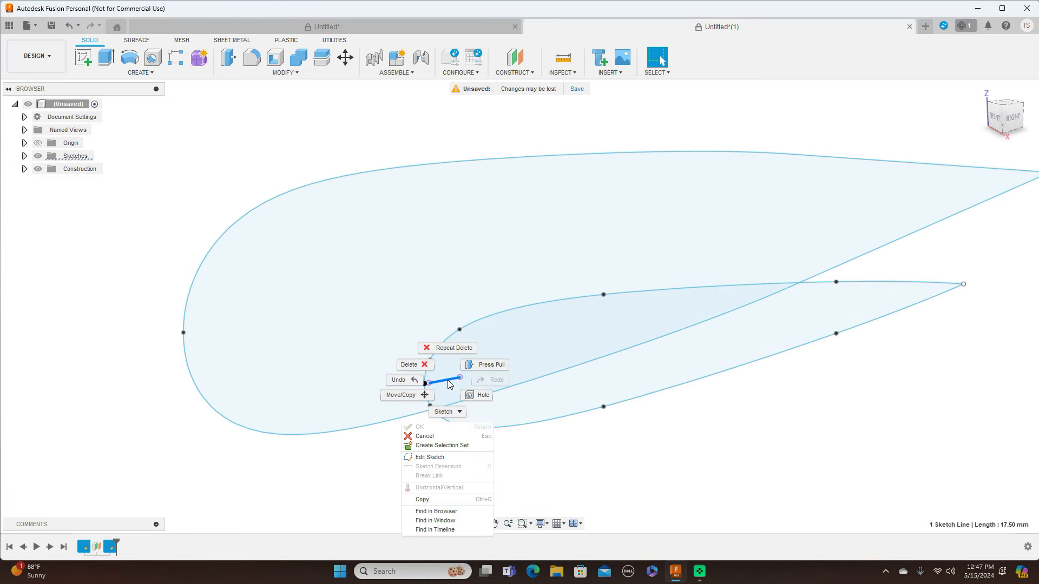
left_click(416, 363)
scroll(1011, 117, "down", 3)
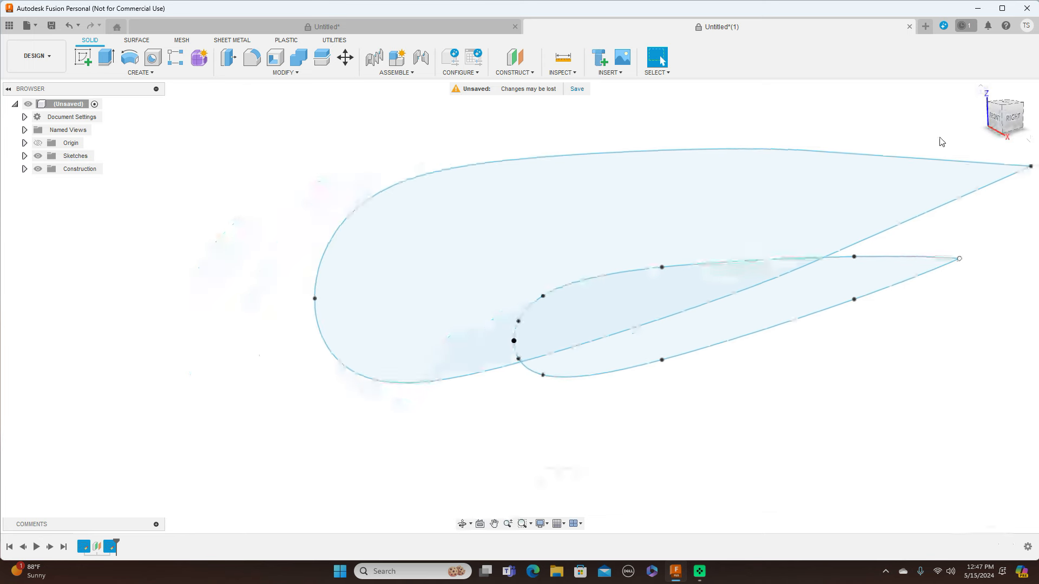
- Inspect the spacing and alignment of the two airfoil profiles, and show the origin geometry again
mouse_move(1004, 119)
left_mouse_down()
mouse_move(1023, 128)
mouse_move(1037, 118)
mouse_move(984, 117)
mouse_move(1024, 120)
left_mouse_up()
middle_click_drag(931, 171, 917, 172)
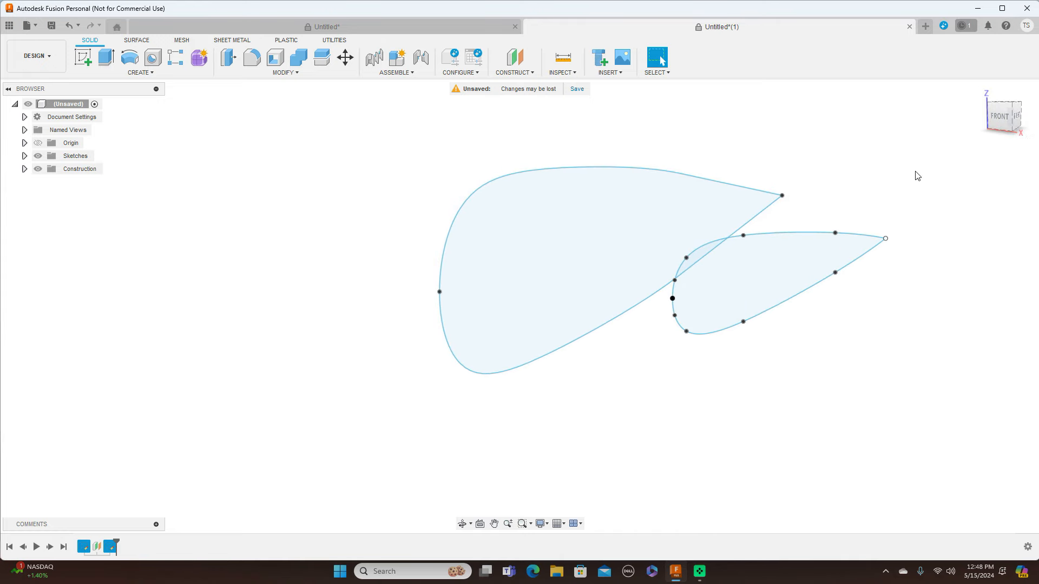
left_click(1002, 117)
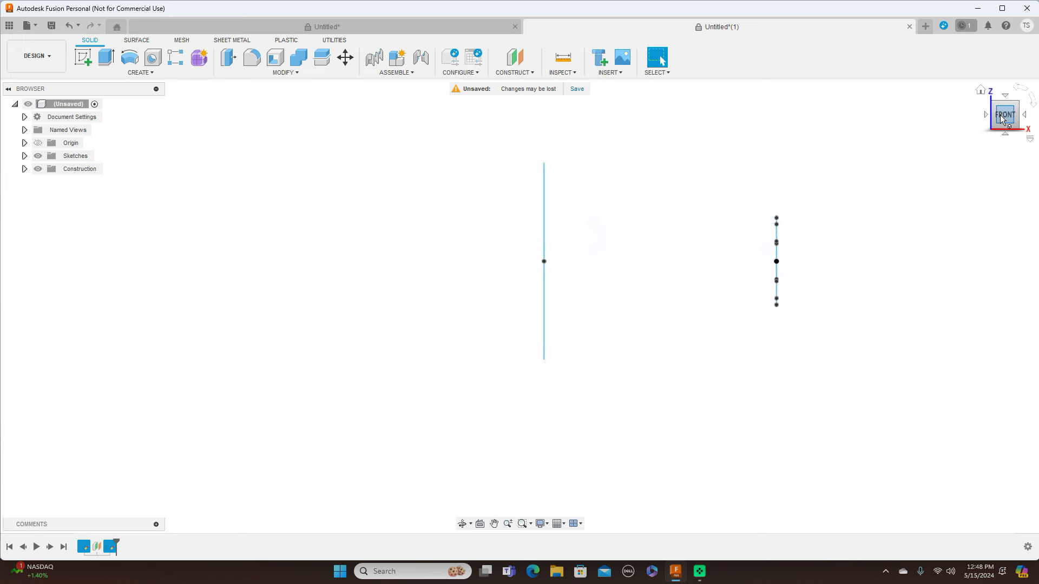
left_click(1026, 116)
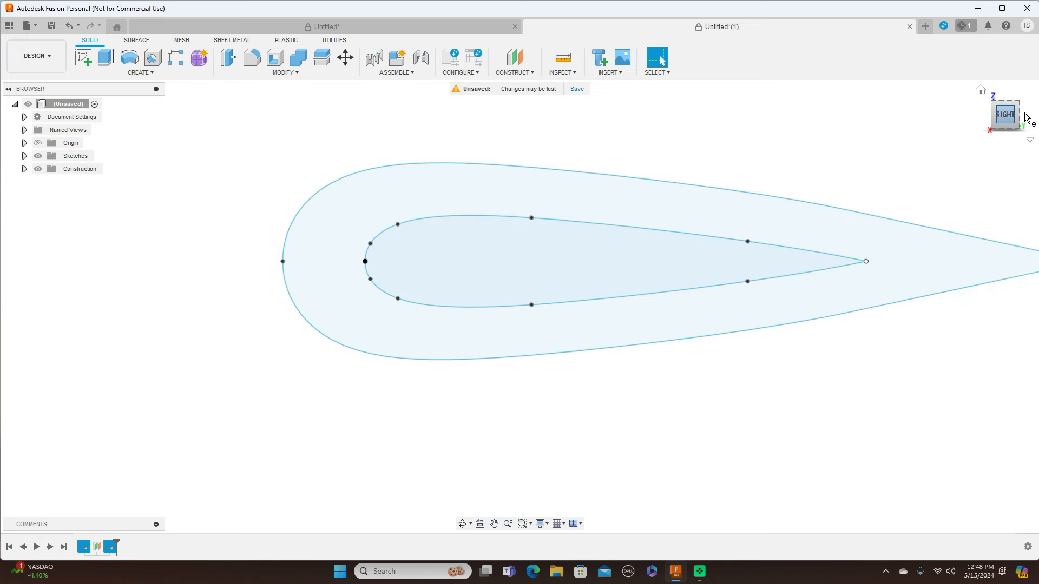
scroll(914, 130, "down", 1)
middle_click_drag(881, 135, 867, 210)
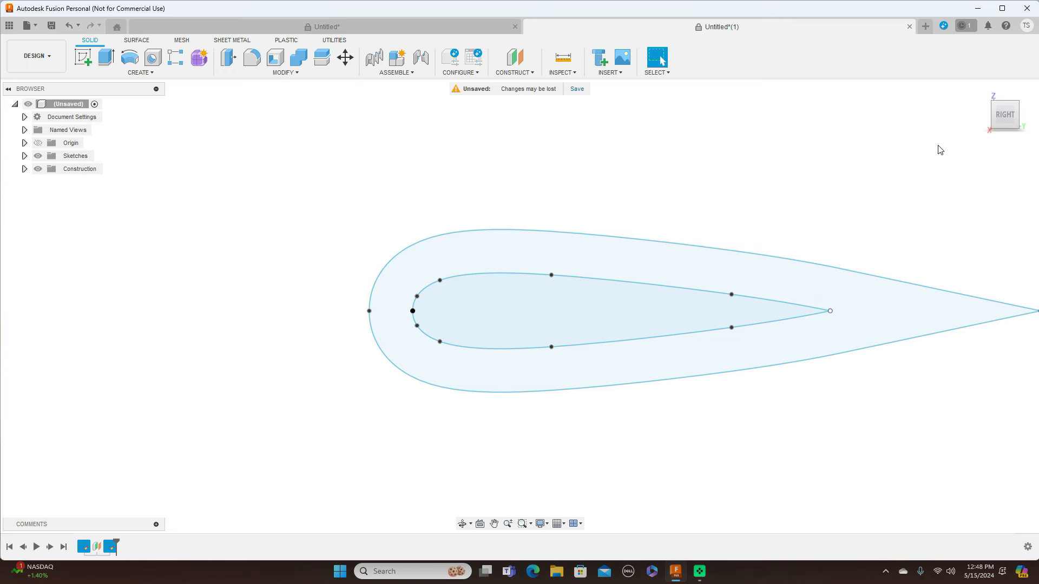
left_click_drag(993, 112, 1038, 141)
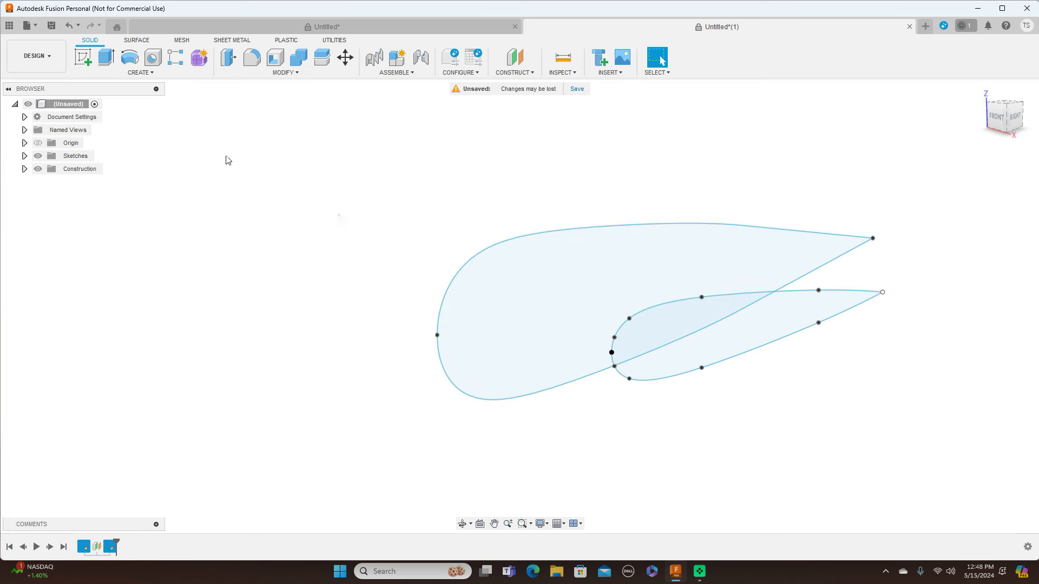
left_click(38, 143)
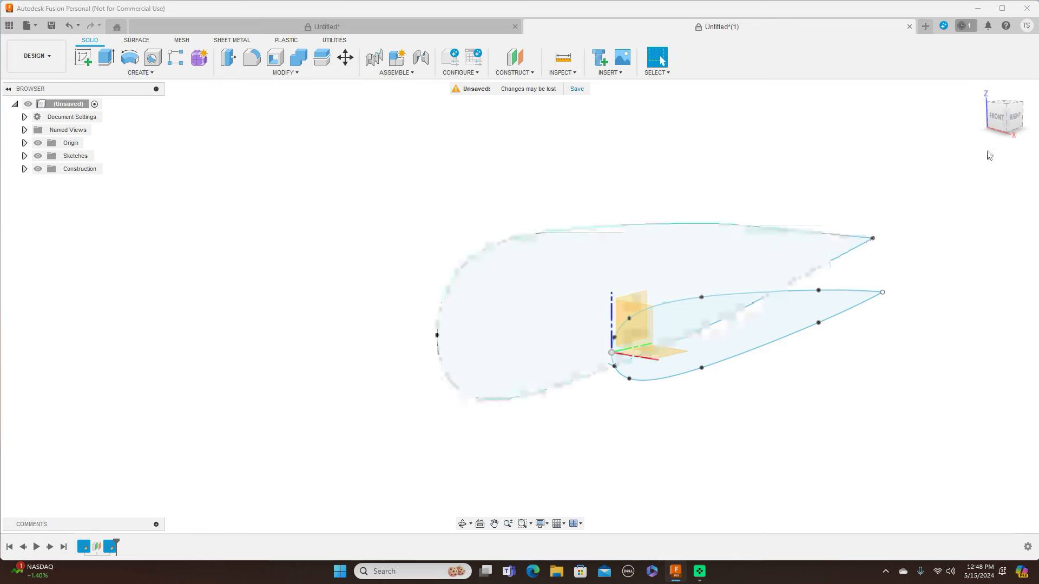
- Create a construction plane offset 80 mm from the XZ plane, cutting through both airfoil profiles
left_click(1012, 124)
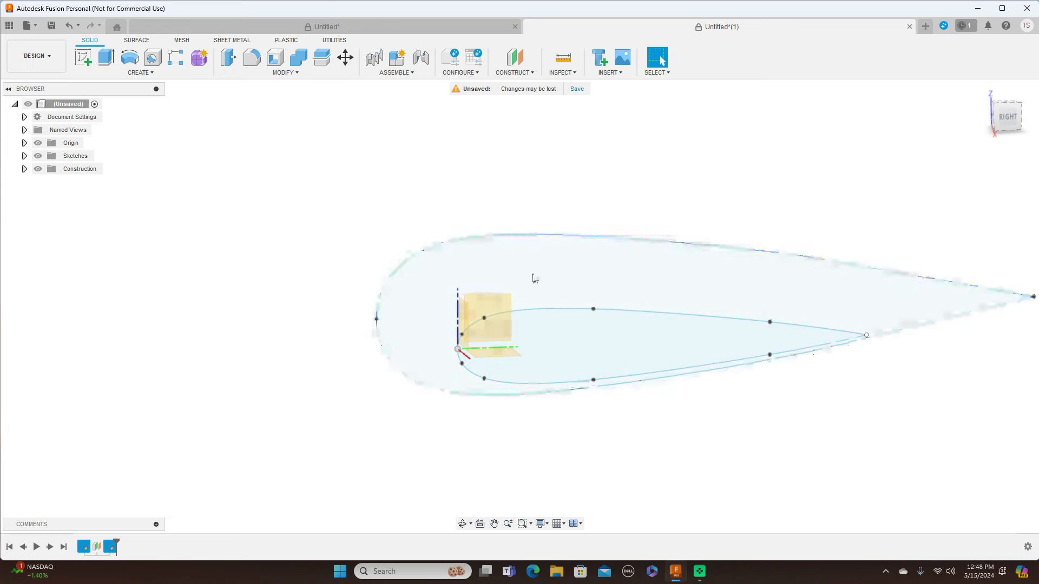
left_click(1003, 116)
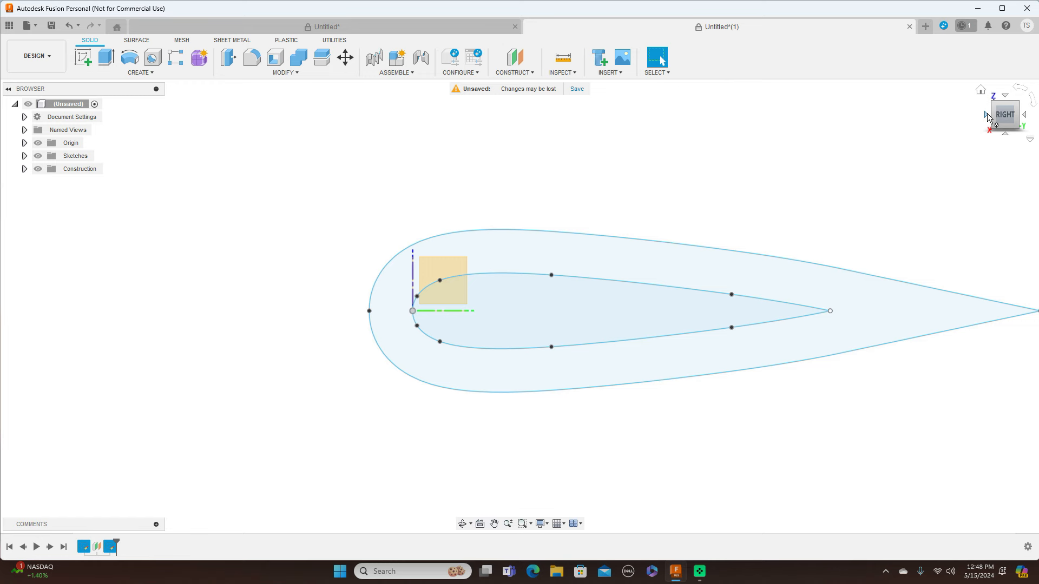
scroll(557, 225, "up", 1)
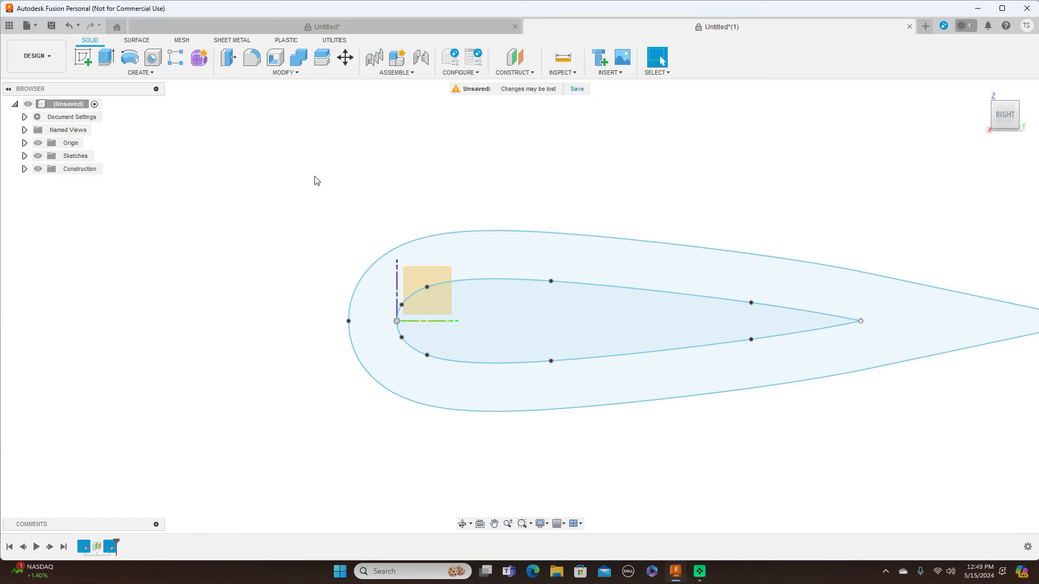
left_click(520, 72)
left_click(520, 85)
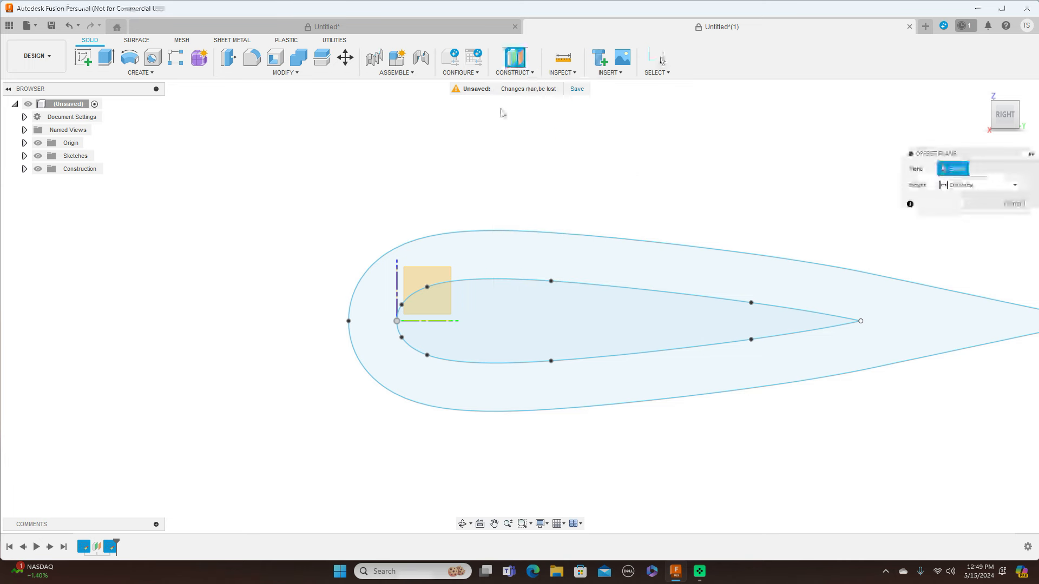
left_click(399, 285)
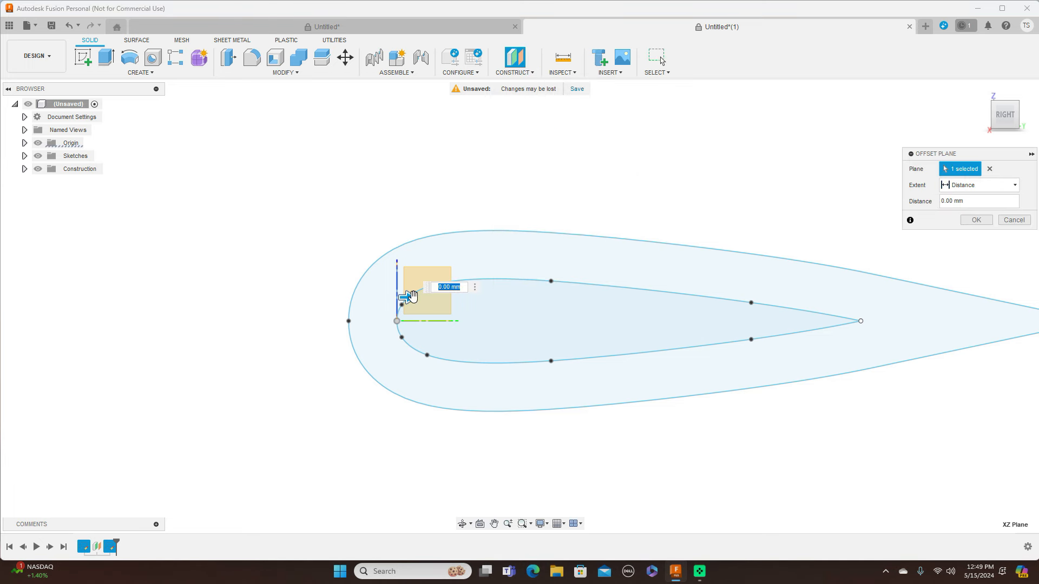
left_click_drag(413, 296, 531, 310)
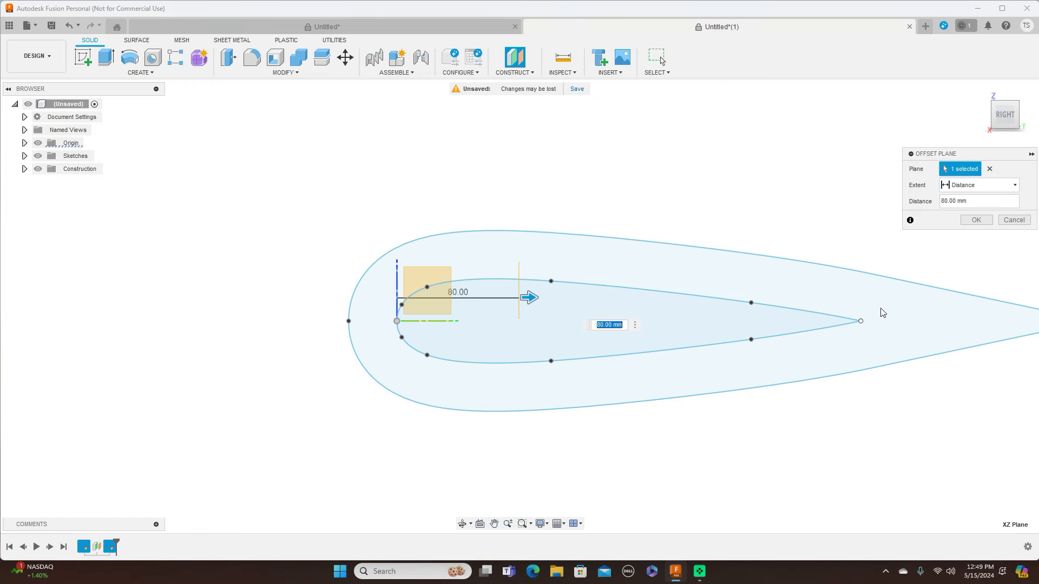
left_click(976, 220)
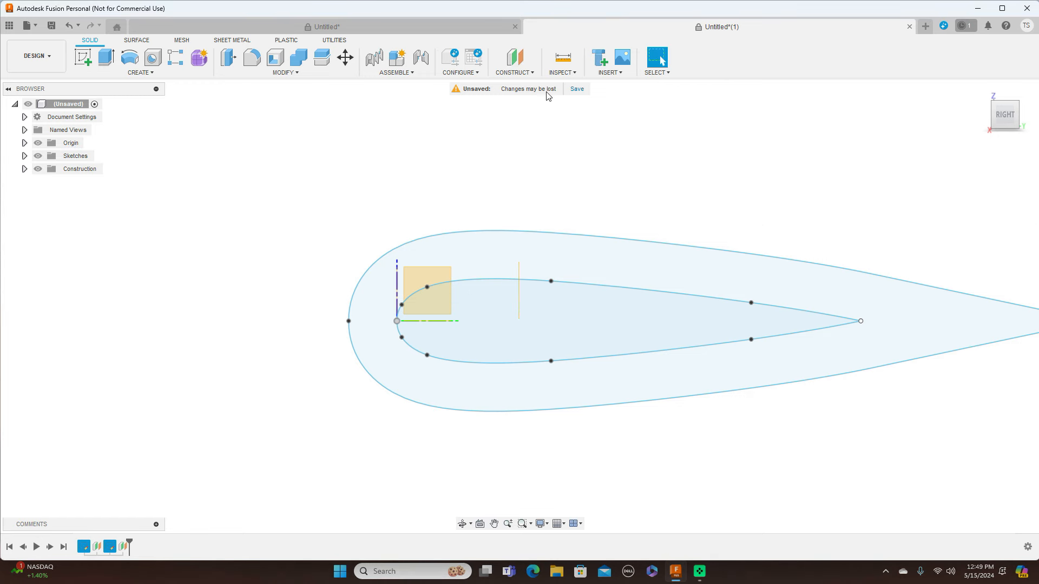
- Create a second construction plane offset 160 mm from the 80 mm plane, toward the airfoils' trailing edges
left_click(515, 70)
left_click(512, 85)
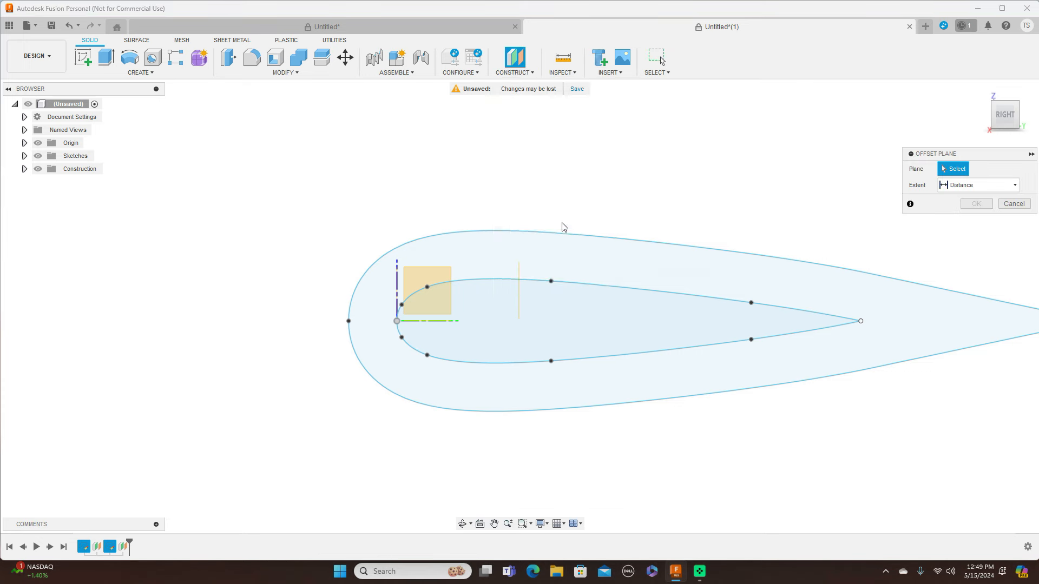
left_click(519, 275)
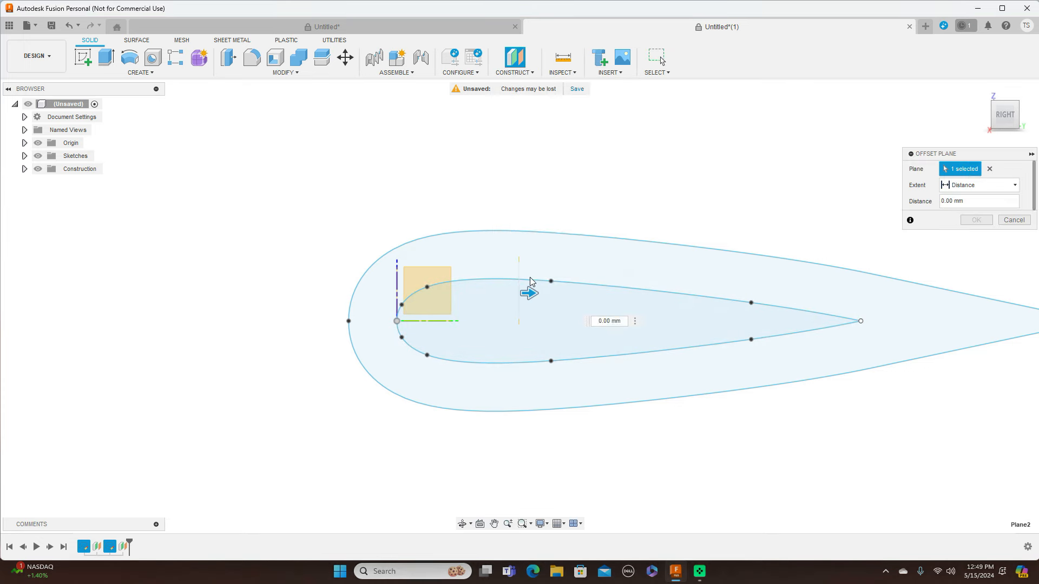
left_click_drag(529, 291, 779, 312)
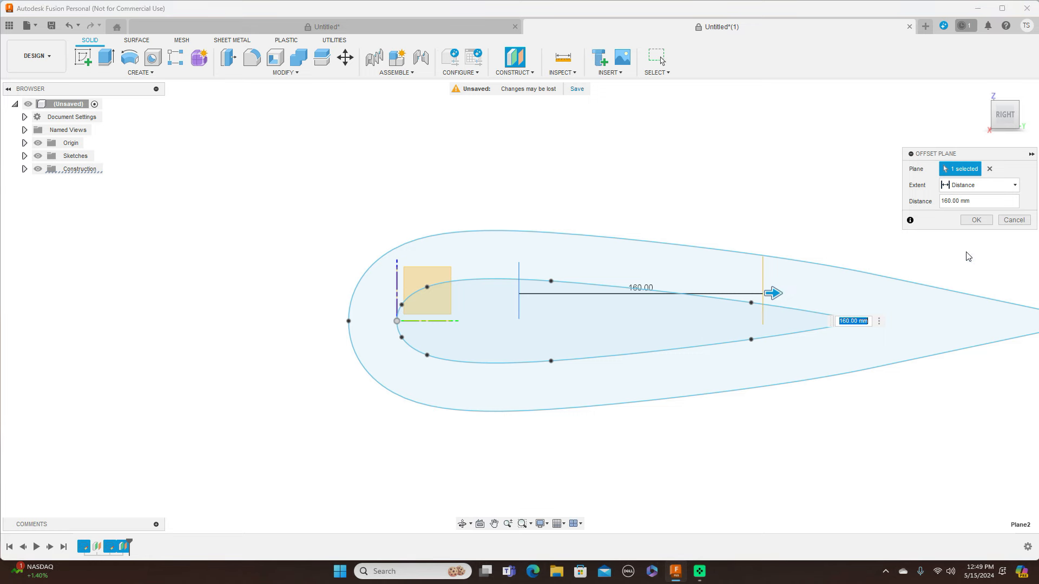
left_click(976, 220)
- Start a sketch on the construction plane 80 mm from the XZ plane and hide the origin geometry
scroll(896, 216, "down", 2)
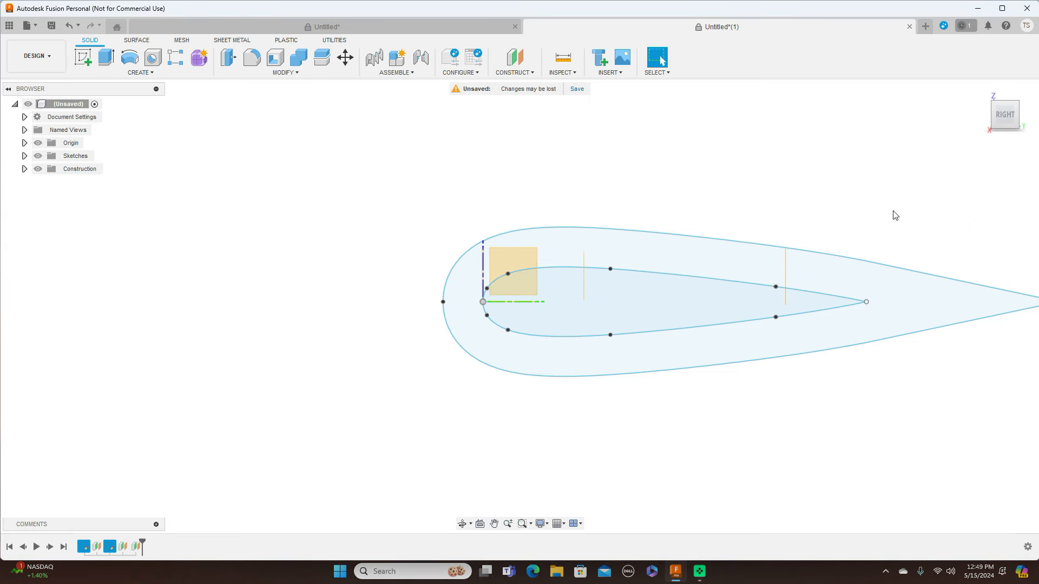
middle_click_drag(901, 190, 773, 192)
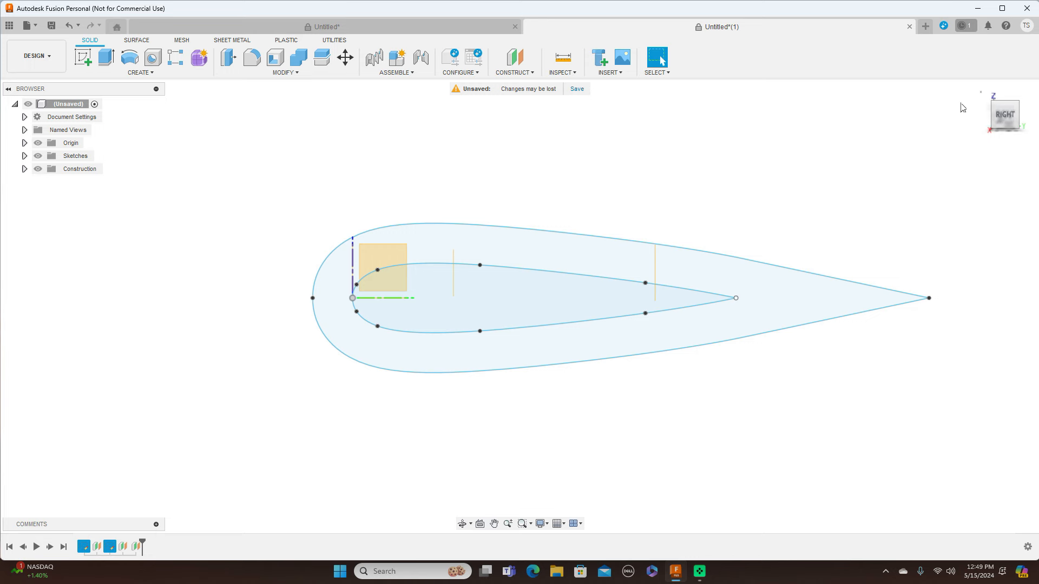
left_click(992, 117)
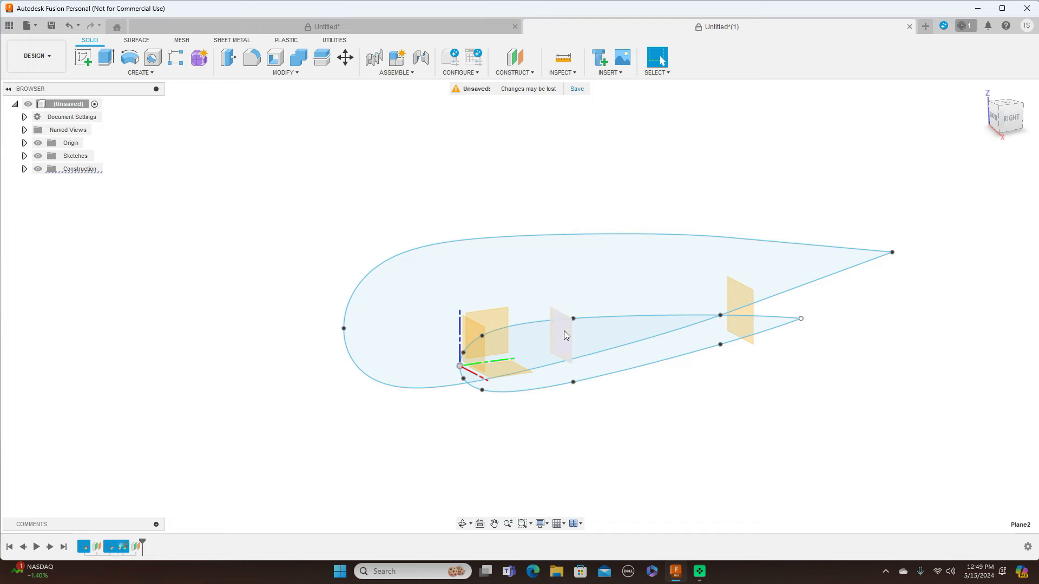
left_click(78, 57)
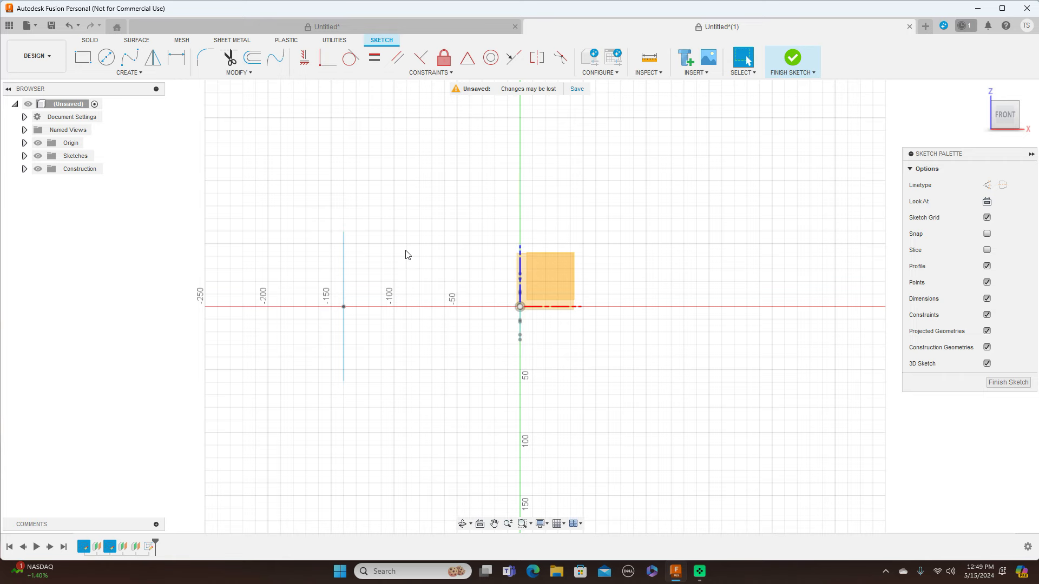
scroll(407, 255, "up", 1)
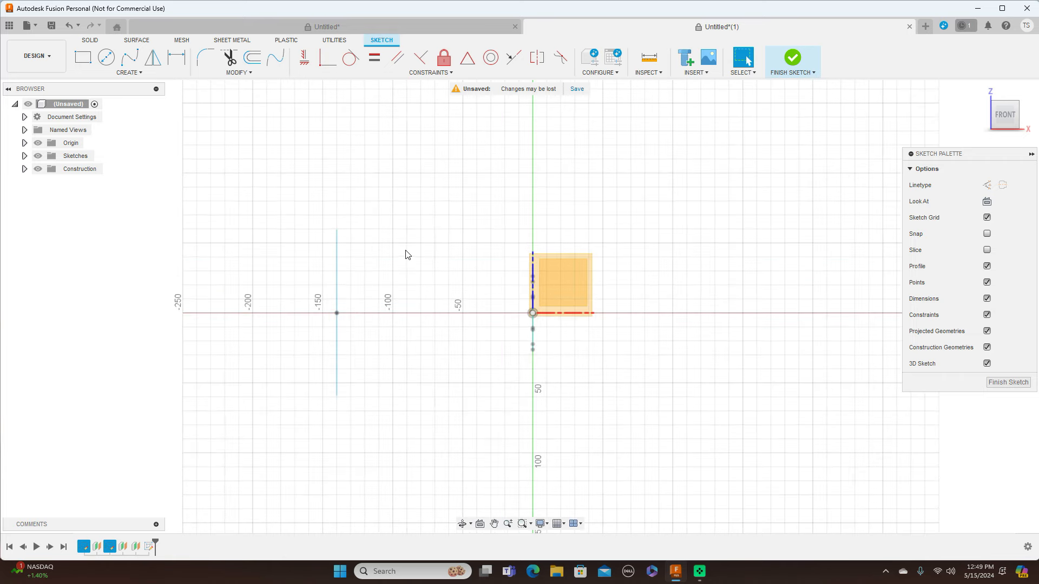
left_click(1017, 107)
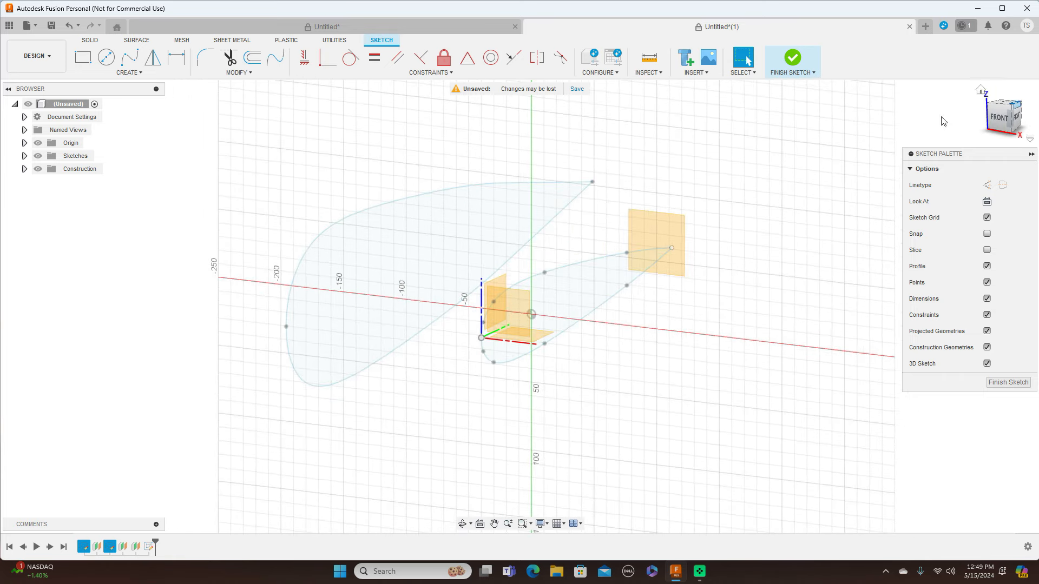
left_click(38, 143)
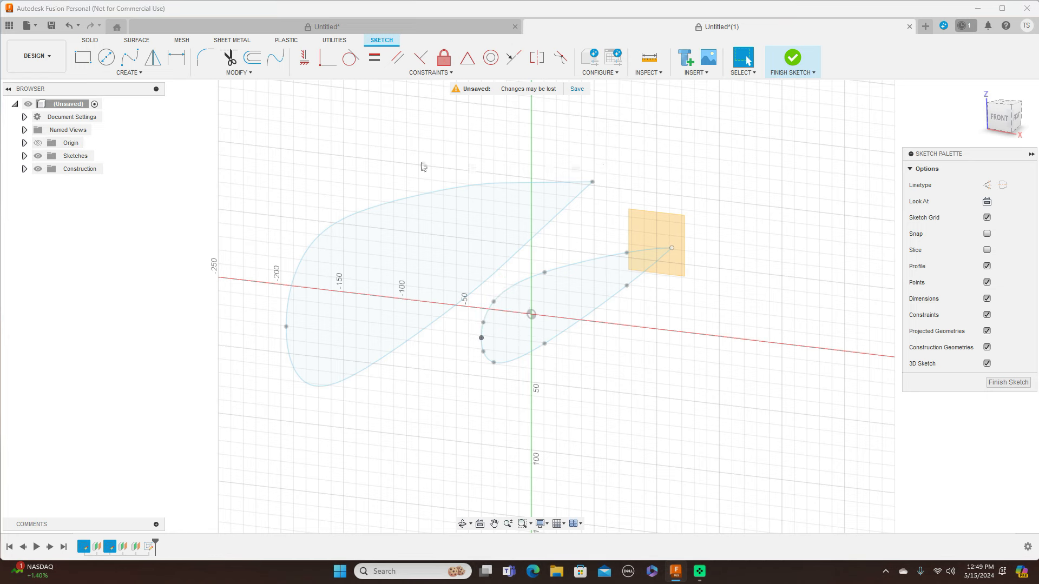
- Intersect the upper and lower curves of both airfoils with the sketch plane, keeping the projection link on
left_click(144, 77)
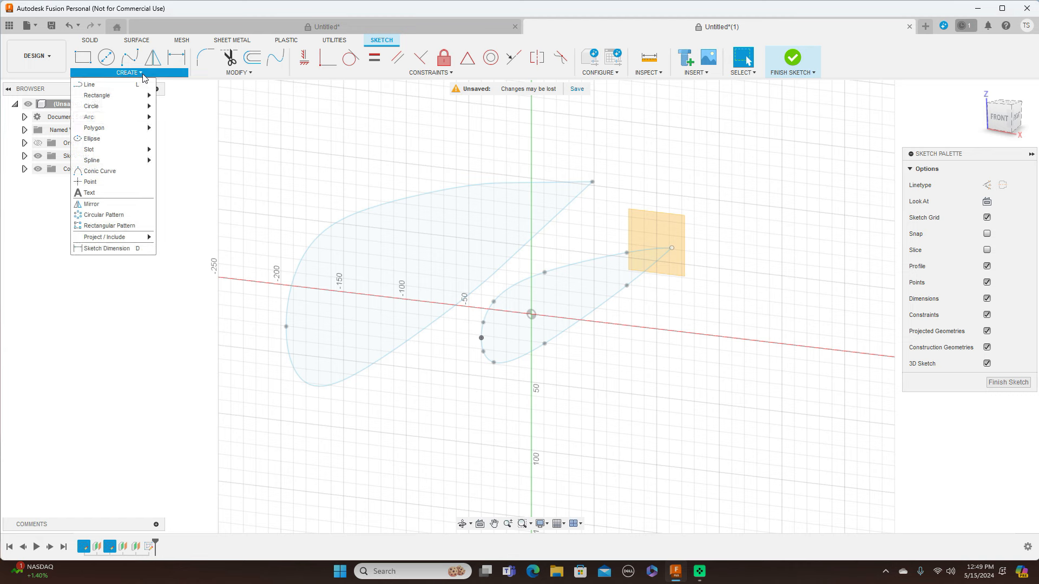
mouse_move(140, 238)
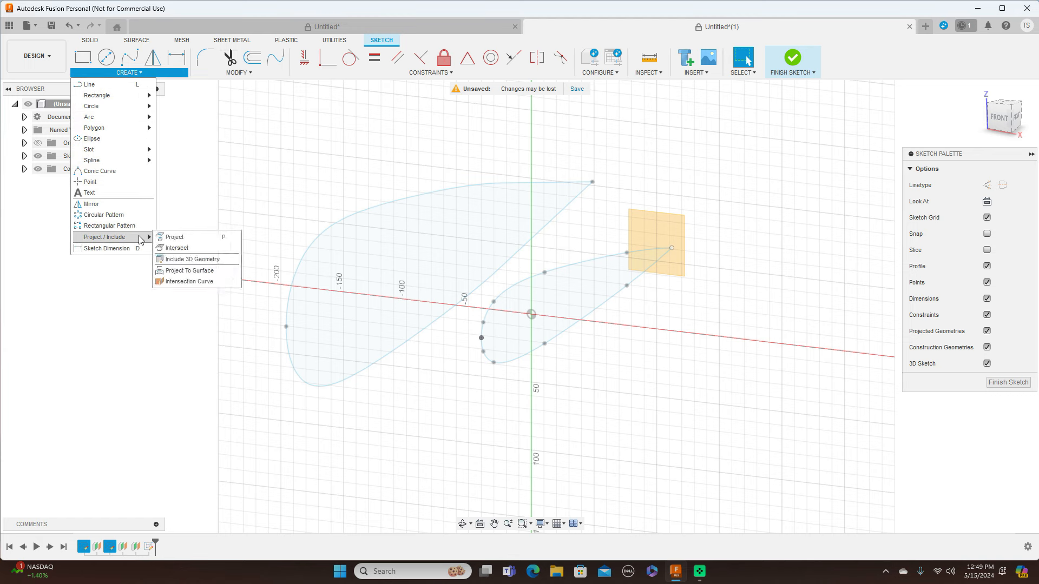
left_click(189, 248)
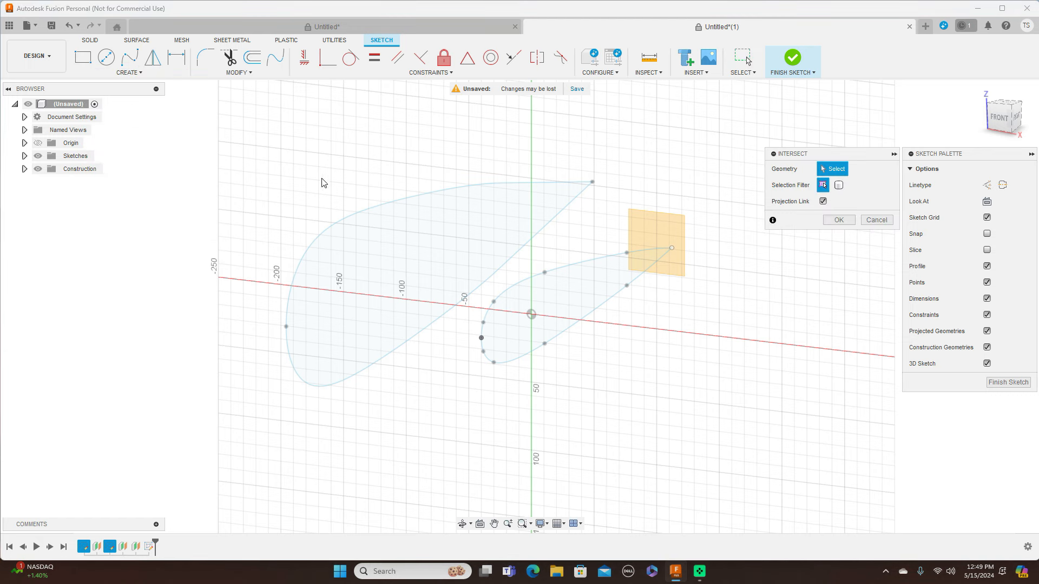
left_click(349, 219)
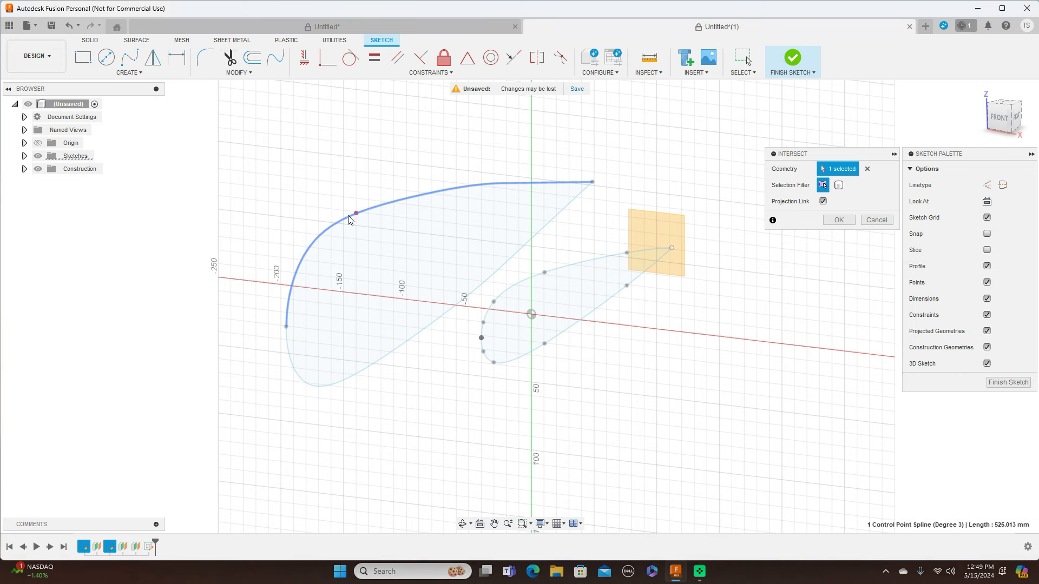
left_click(425, 334)
left_click(529, 277)
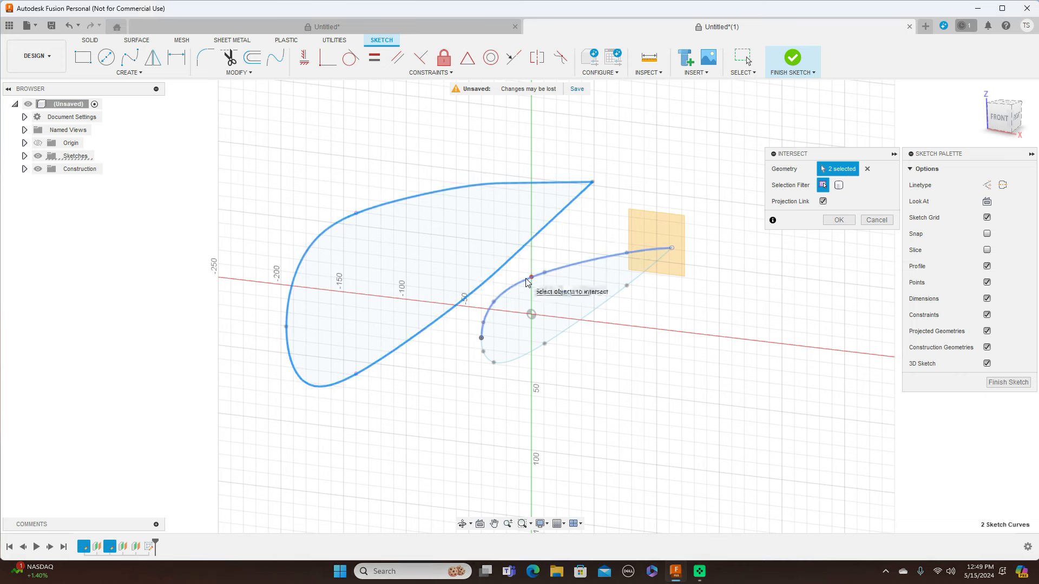
left_click(575, 322)
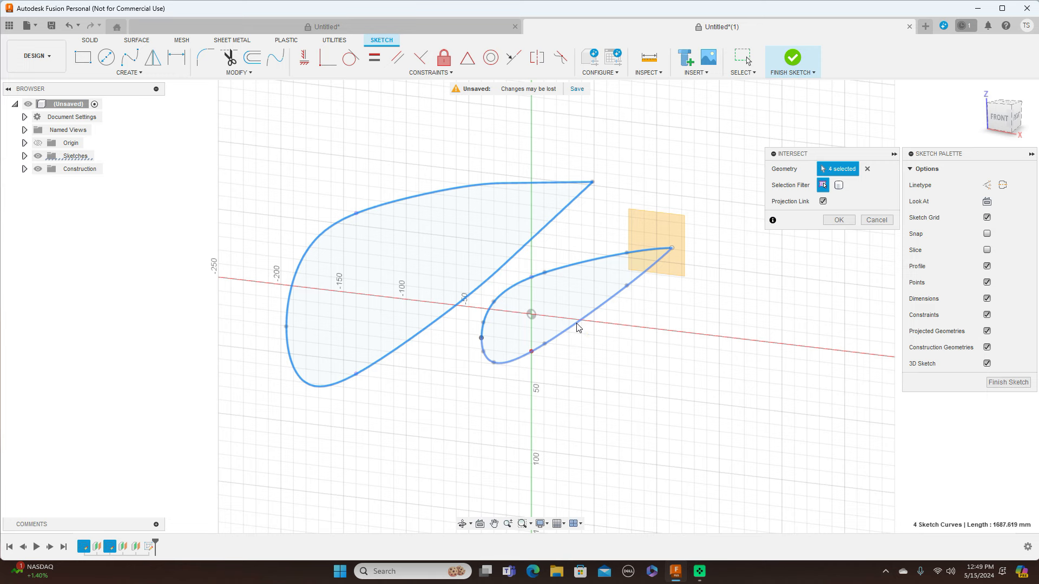
left_click(840, 221)
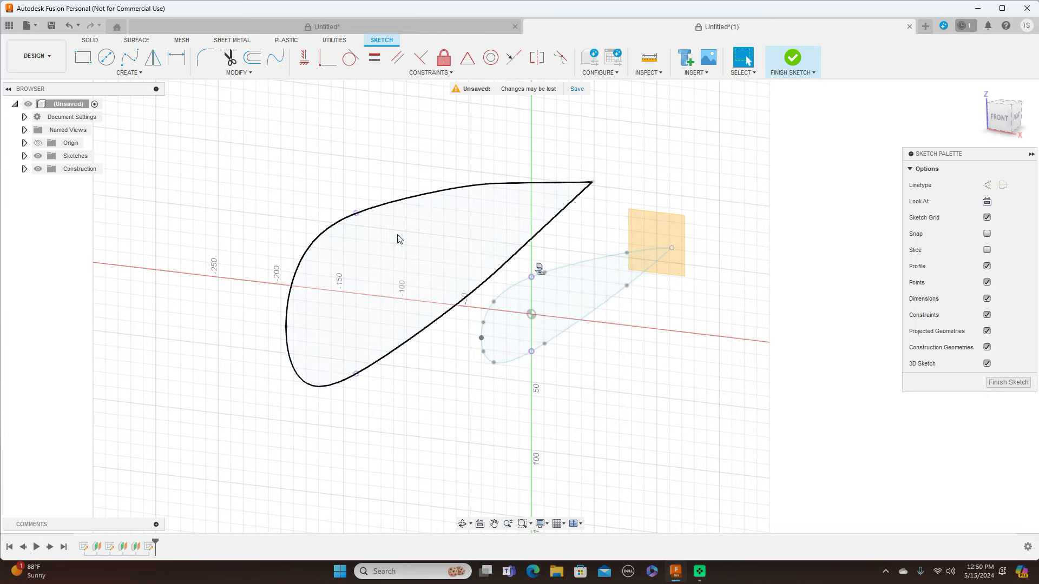
- Draw a three-point fit point spline joining the airfoils' upper intersection points, and move its middle point to about X -89.5, Z 31.9 mm
left_click(997, 121)
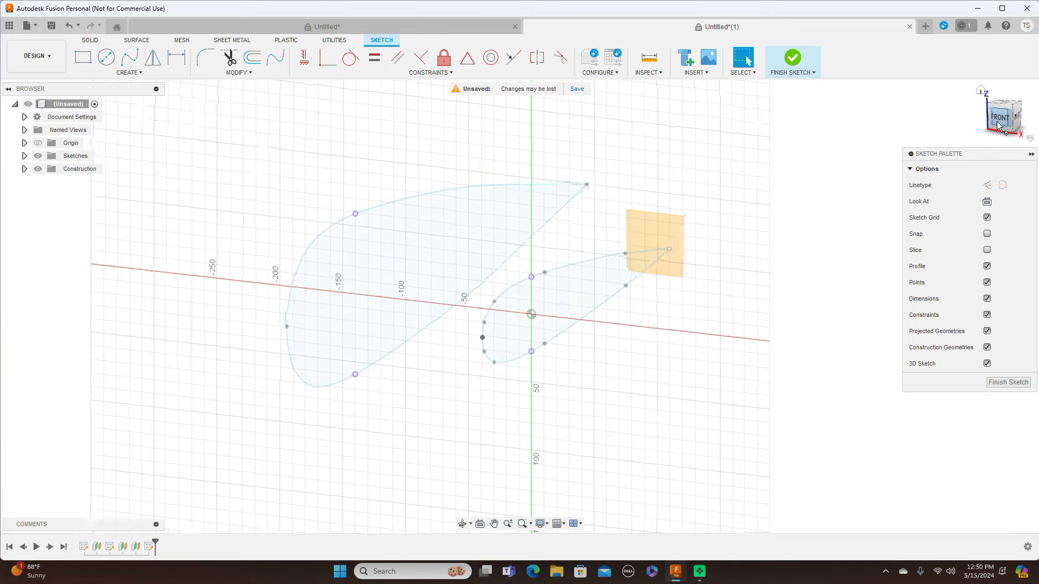
left_click(130, 63)
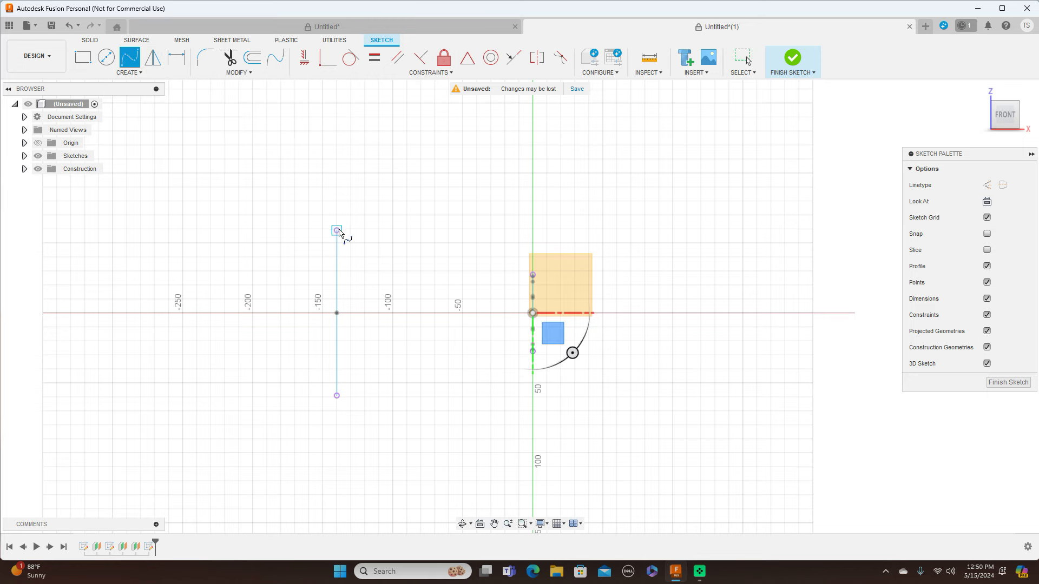
left_click(337, 231)
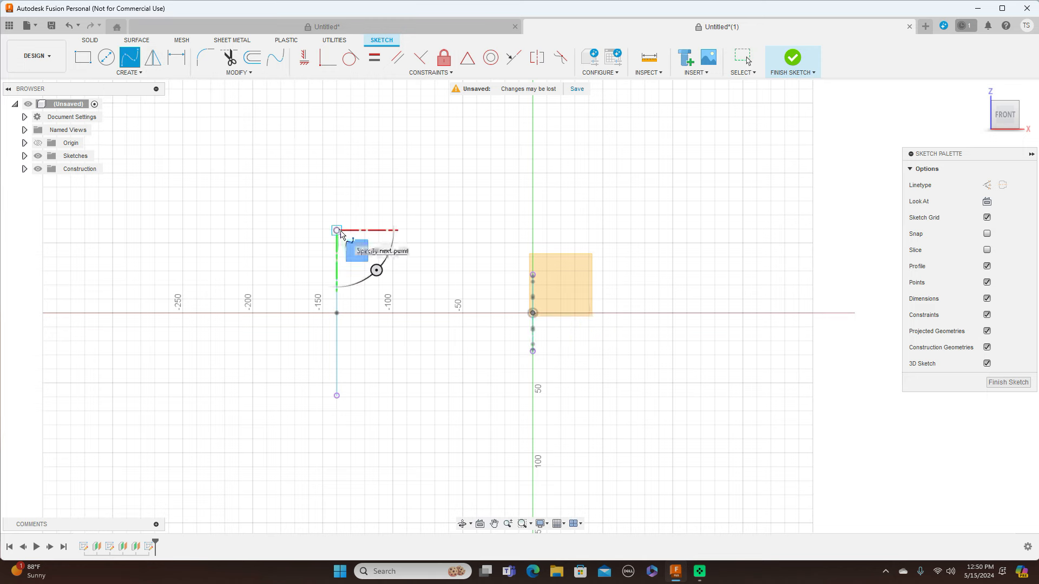
left_click(416, 280)
left_click(533, 275)
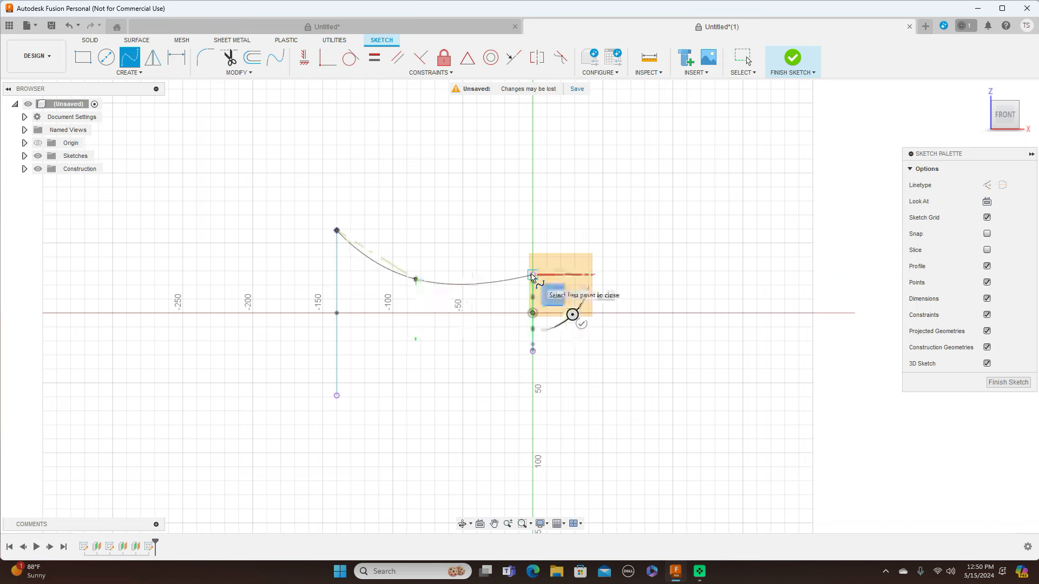
right_click(531, 275)
left_click(563, 275)
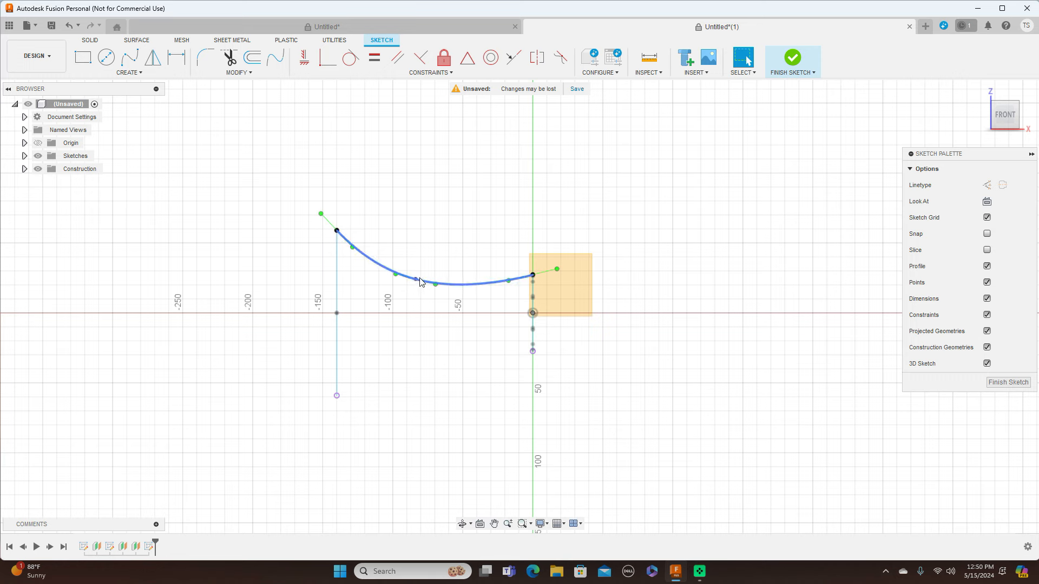
mouse_move(415, 270)
left_mouse_down()
mouse_move(373, 262)
mouse_move(410, 274)
left_mouse_up()
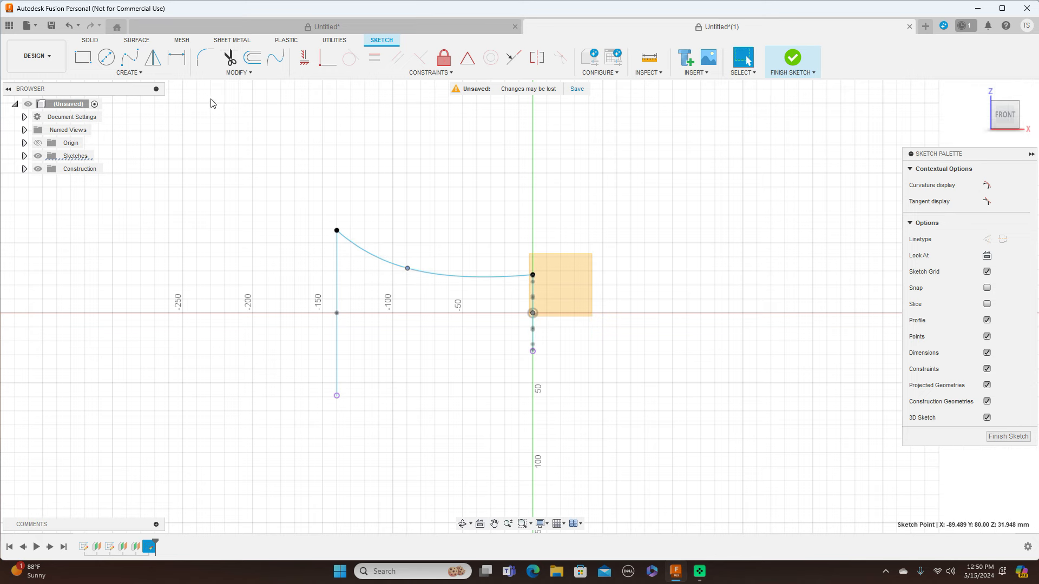
- Draw a three-point fit point spline joining the lower intersection points of the two airfoils, bowed toward the upper spline
left_click(130, 57)
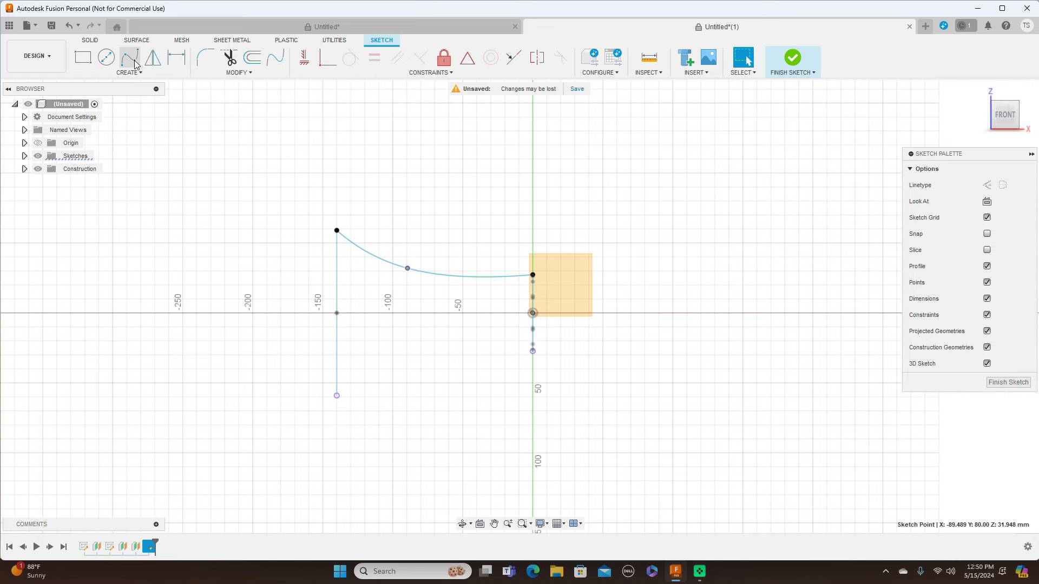
left_click(336, 395)
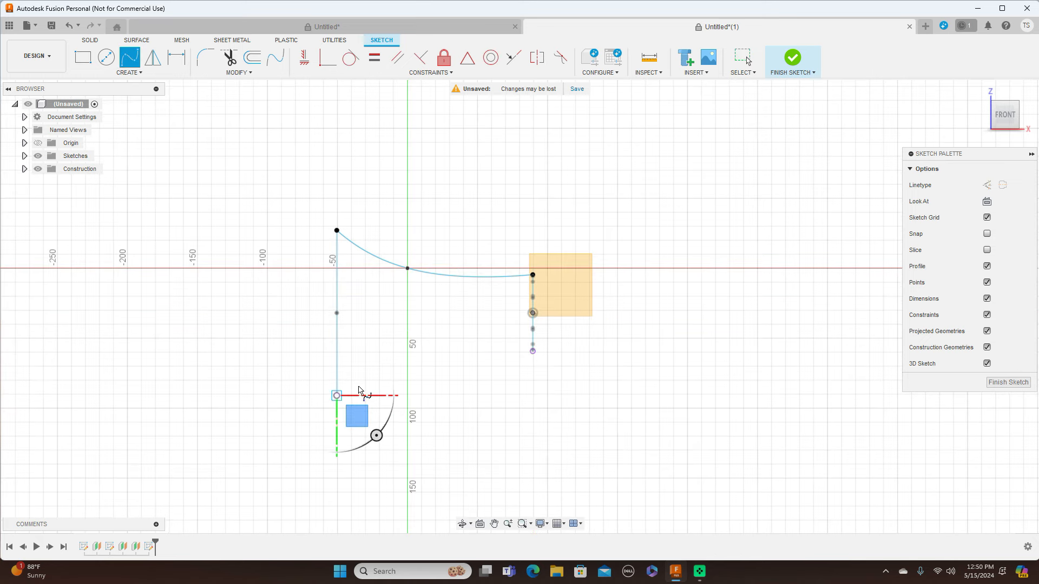
left_click(415, 358)
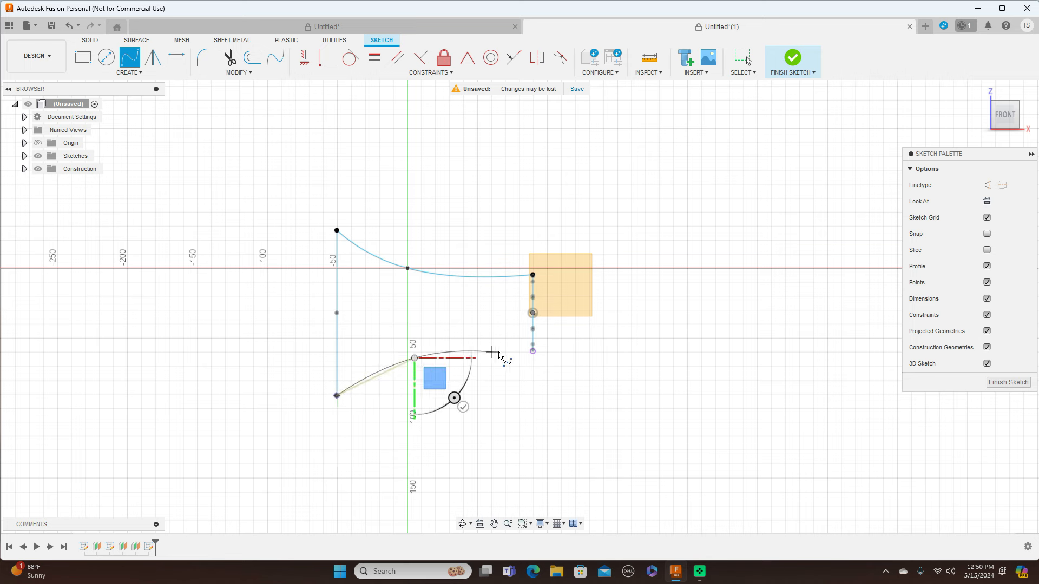
left_click(533, 351)
right_click(533, 353)
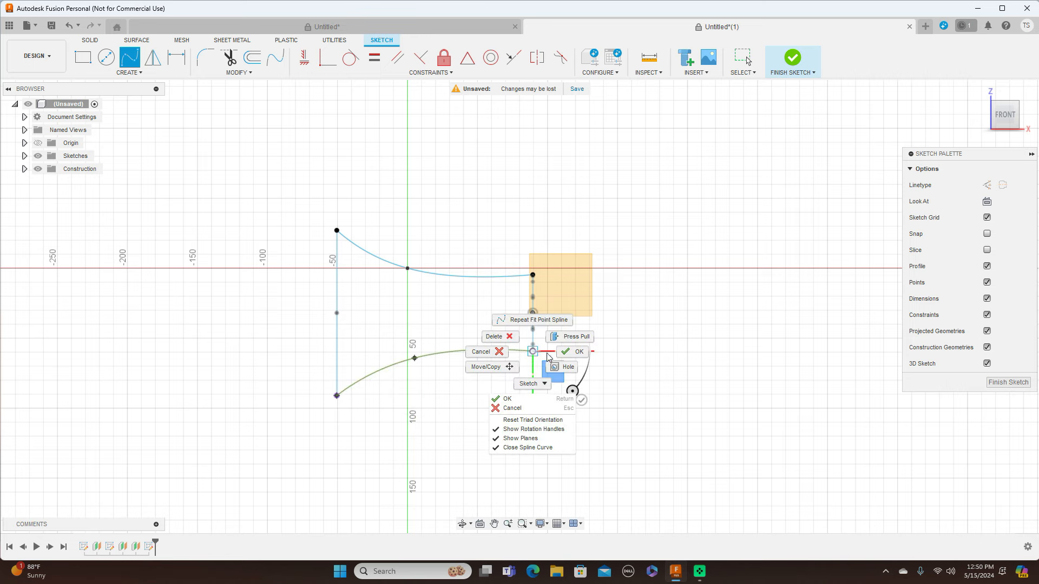
left_click(566, 354)
left_click(422, 360)
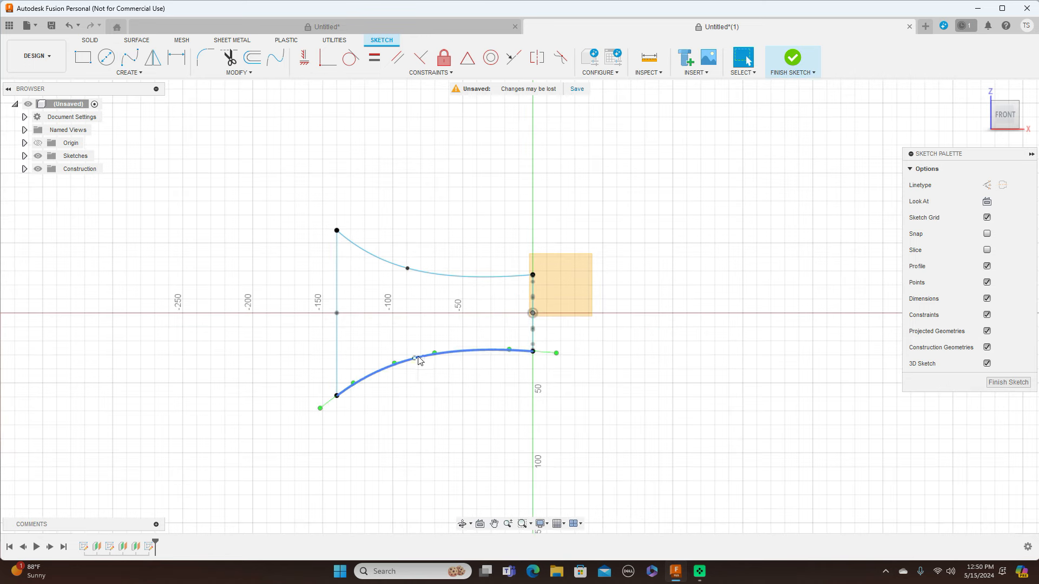
- Move the lower spline's middle point to about X -98.4, Z -35.3 mm and finish the sketch
mouse_move(416, 358)
left_mouse_down()
mouse_move(427, 348)
mouse_move(421, 370)
mouse_move(397, 367)
left_mouse_up()
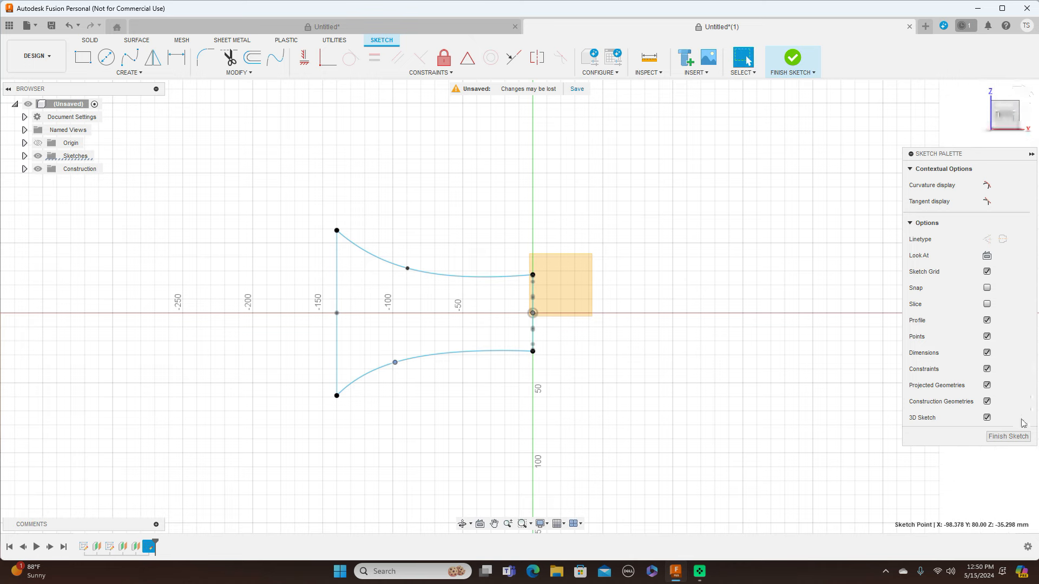
left_click(1006, 436)
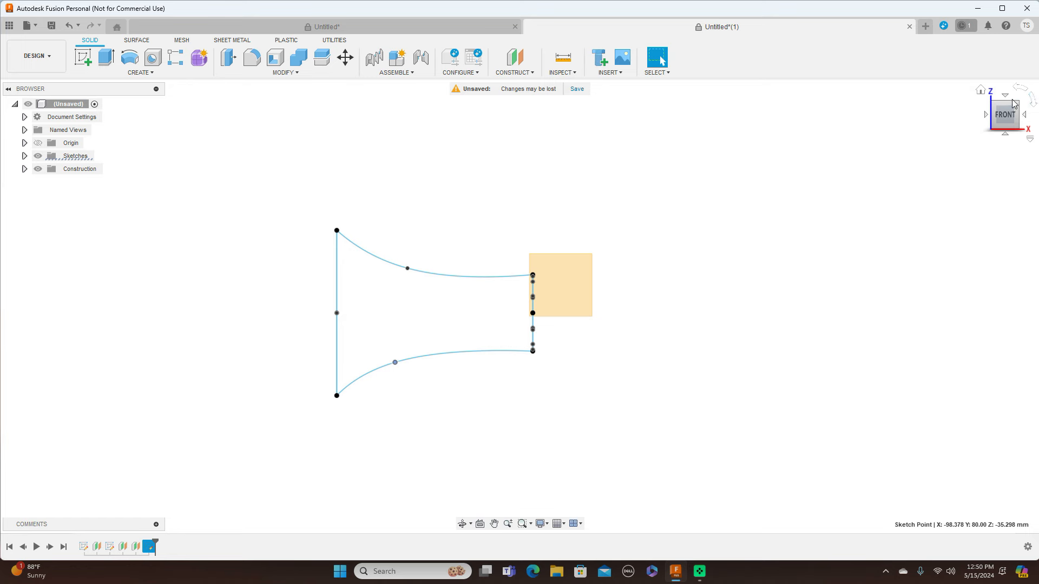
- Start a sketch on the construction plane 240 mm from the XZ plane
left_click_drag(1017, 106, 958, 110)
mouse_move(520, 306)
middle_mouse_down("shift")
mouse_move(634, 300)
mouse_move(580, 308)
mouse_move(541, 341)
mouse_move(522, 309)
mouse_move(540, 304)
middle_mouse_up("shift")
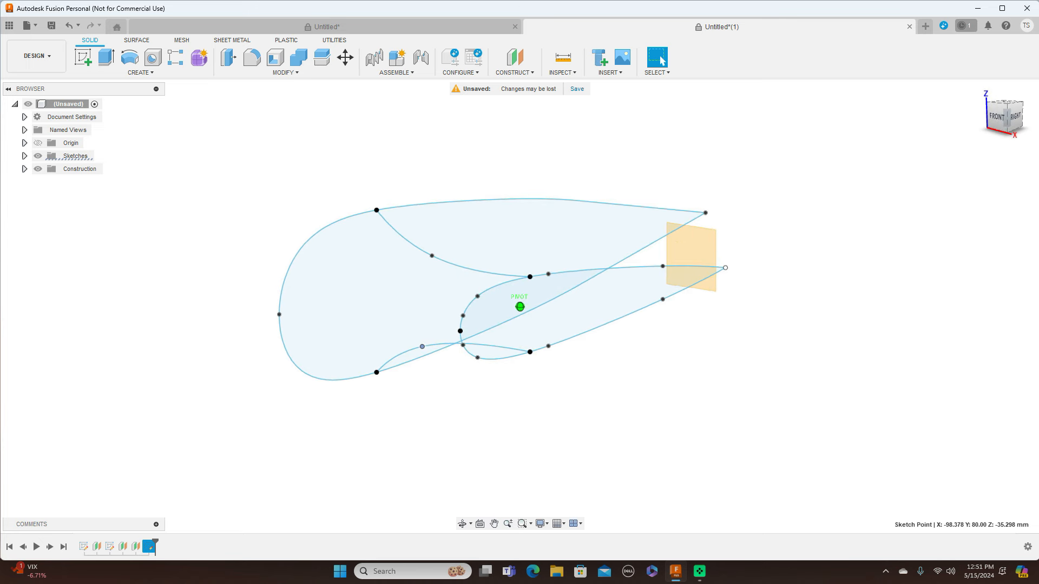
left_click(694, 248)
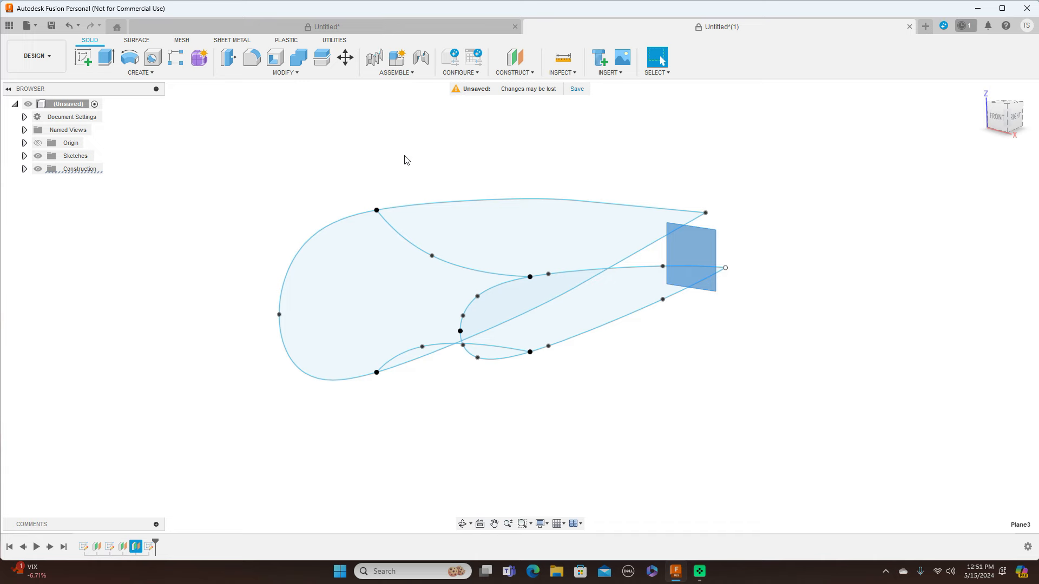
left_click(87, 61)
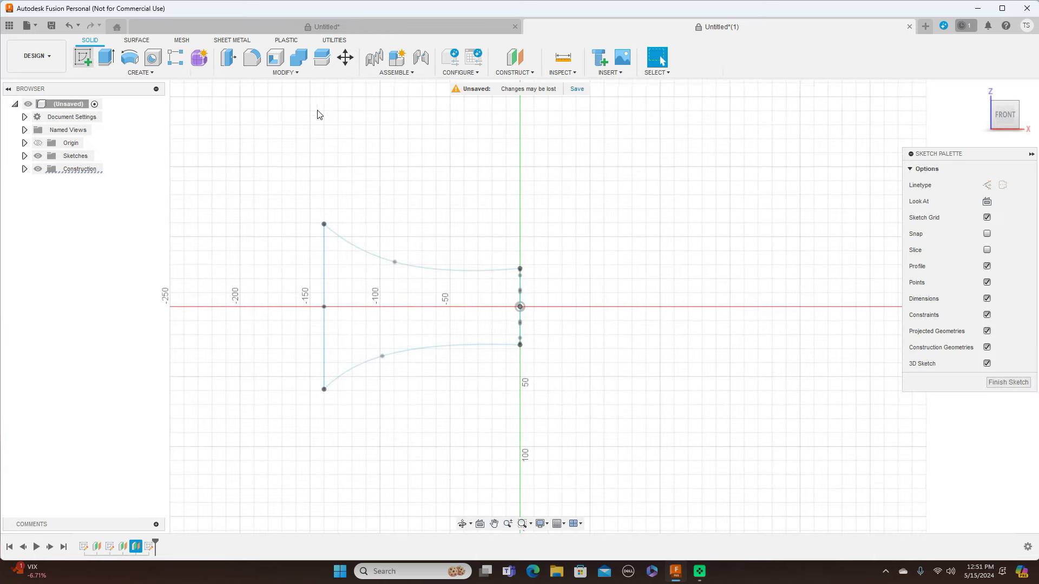
left_click(1021, 118)
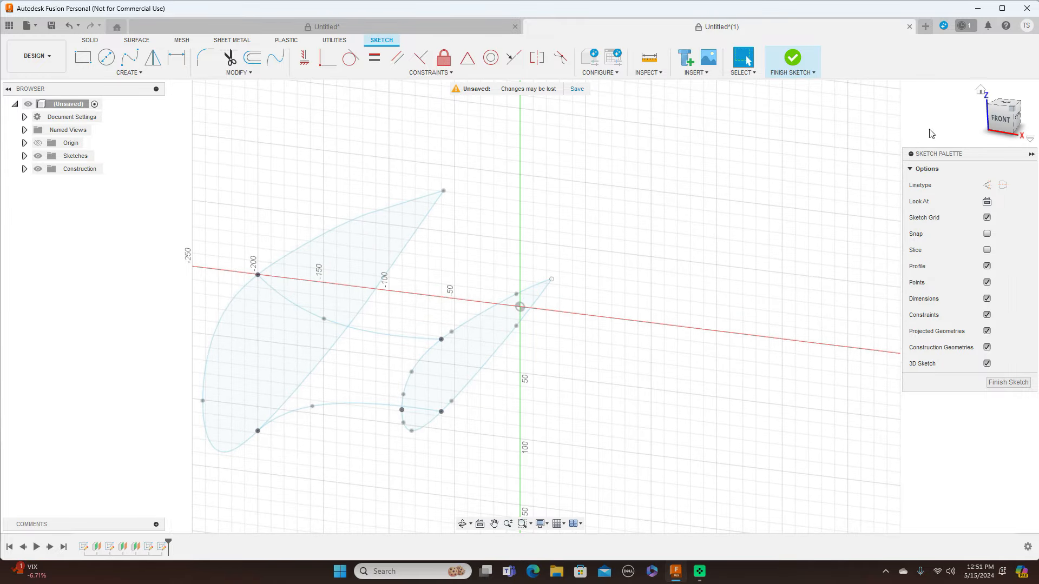
- Intersect the upper and lower curves of both airfoils with the 240 mm sketch plane, keeping the projection link on
left_click(128, 73)
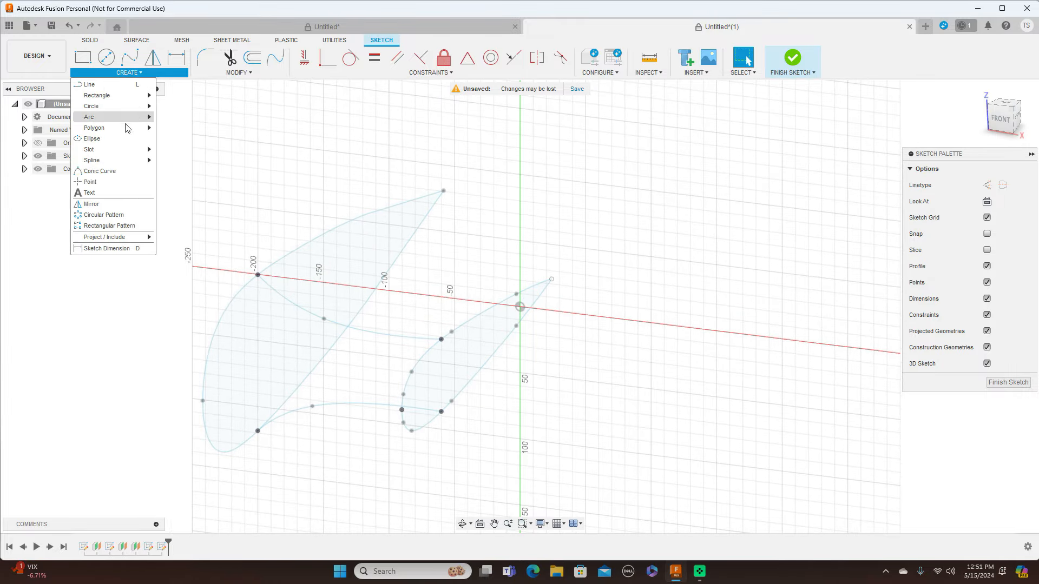
mouse_move(124, 237)
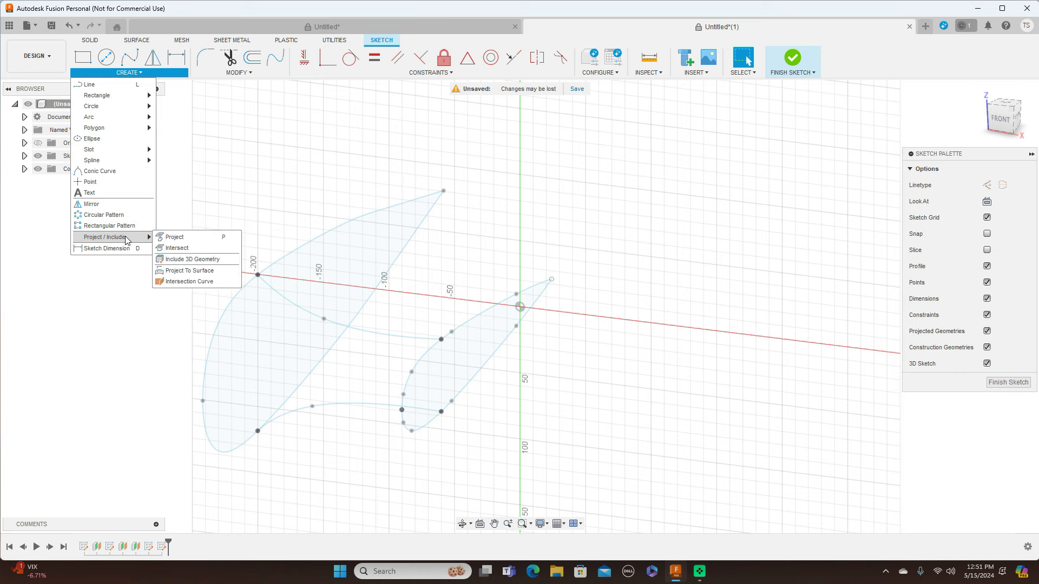
left_click(176, 248)
left_click(348, 225)
left_click(404, 246)
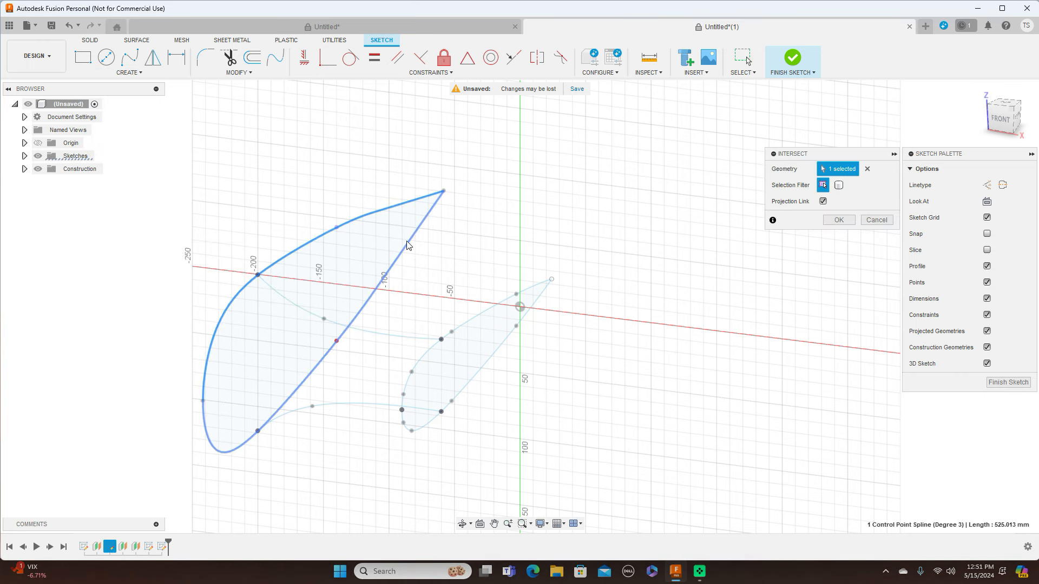
left_click(505, 298)
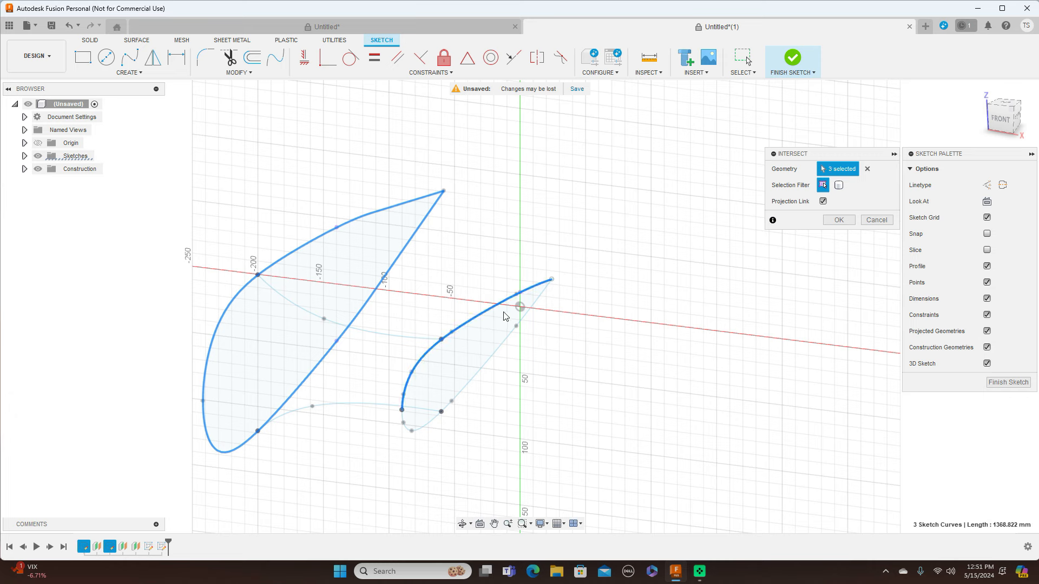
left_click(505, 346)
left_click(833, 223)
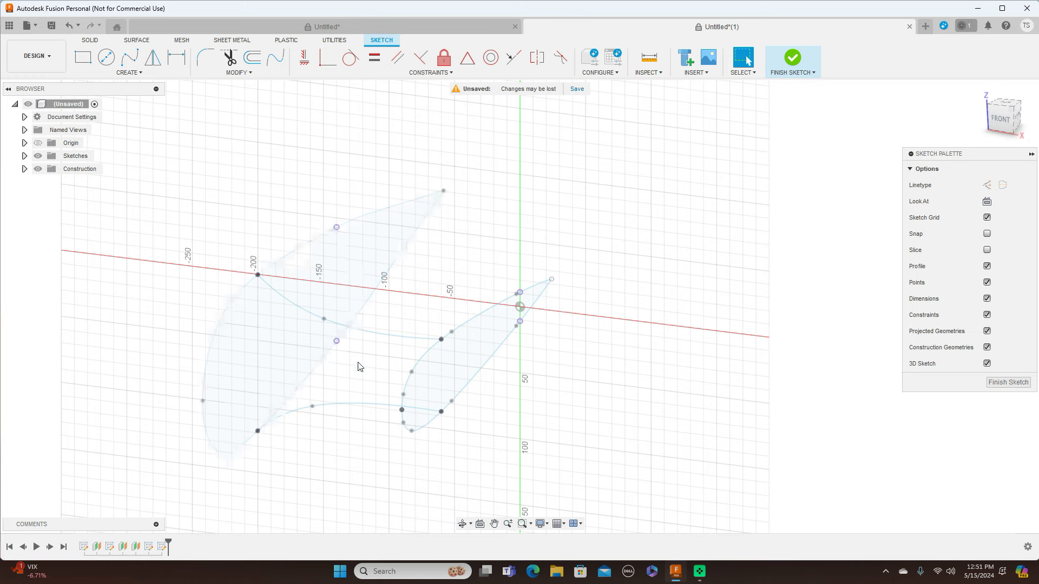
- Draw a three-point fit point spline between the upper intersection points near the trailing edges, with its middle point at about X -96.2, Z 21.3 mm
left_click(1004, 120)
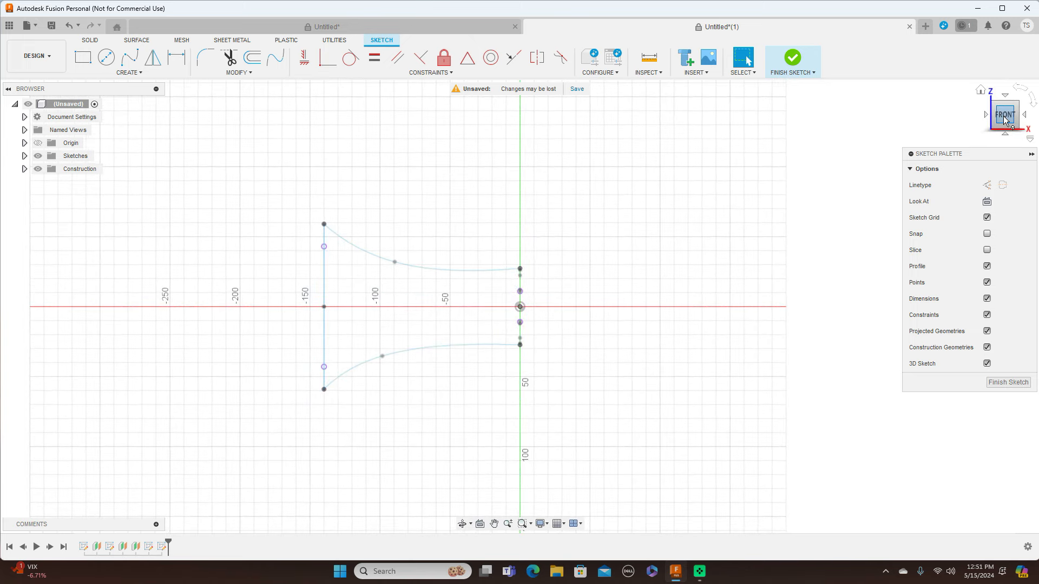
scroll(749, 283, "up", 3)
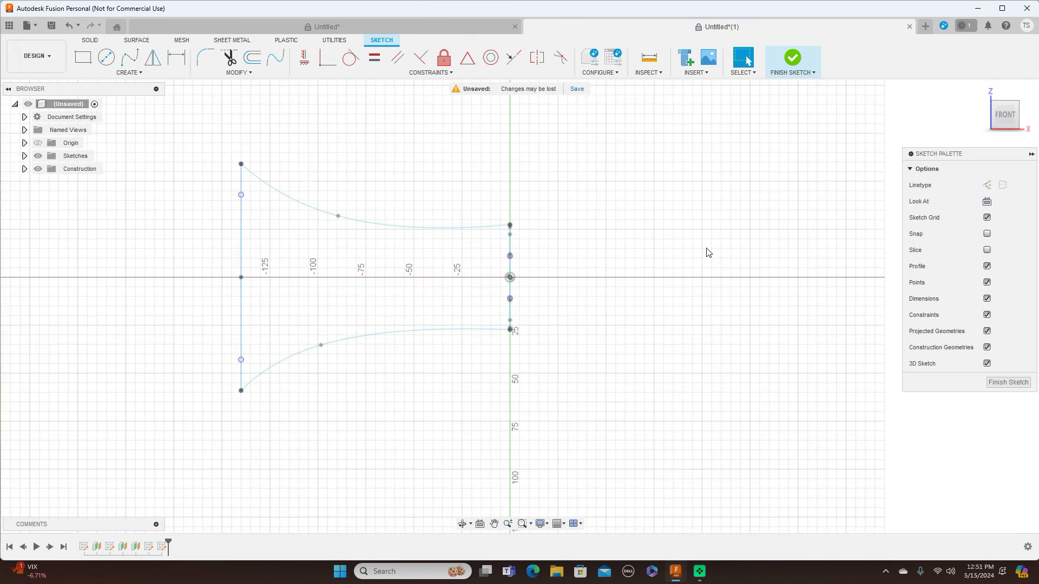
left_click(130, 58)
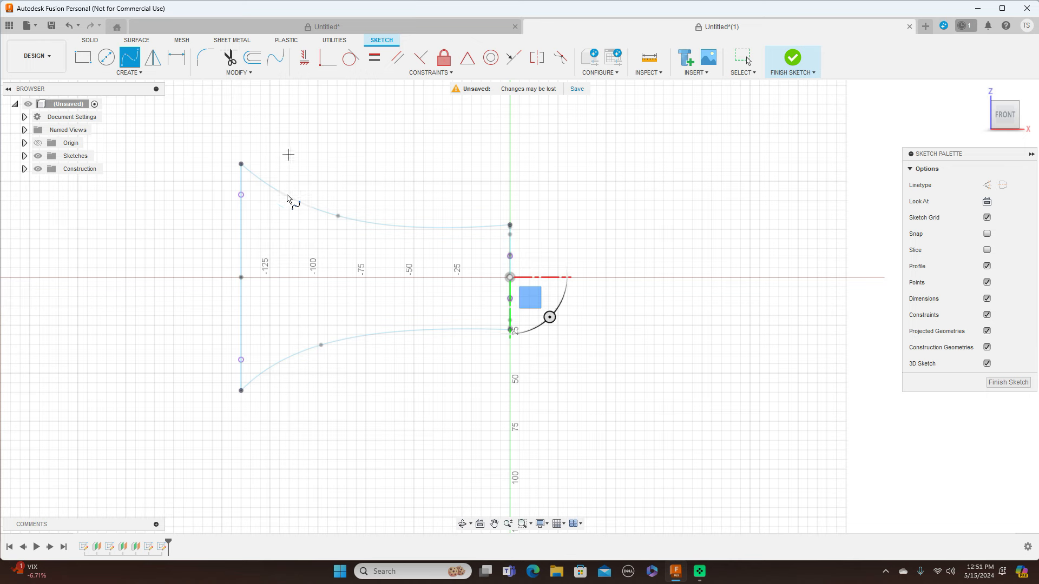
left_click(242, 196)
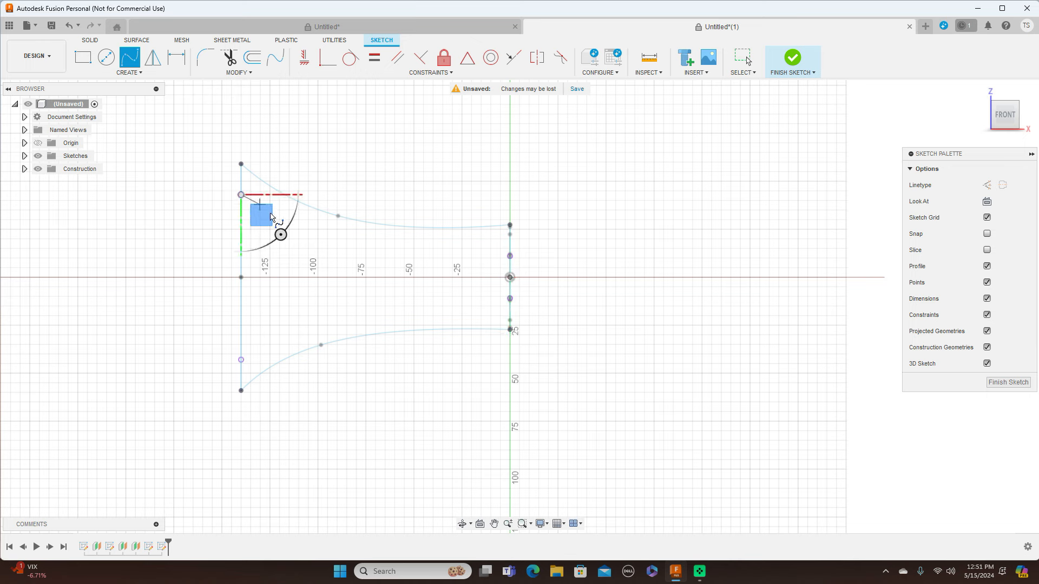
left_click(328, 239)
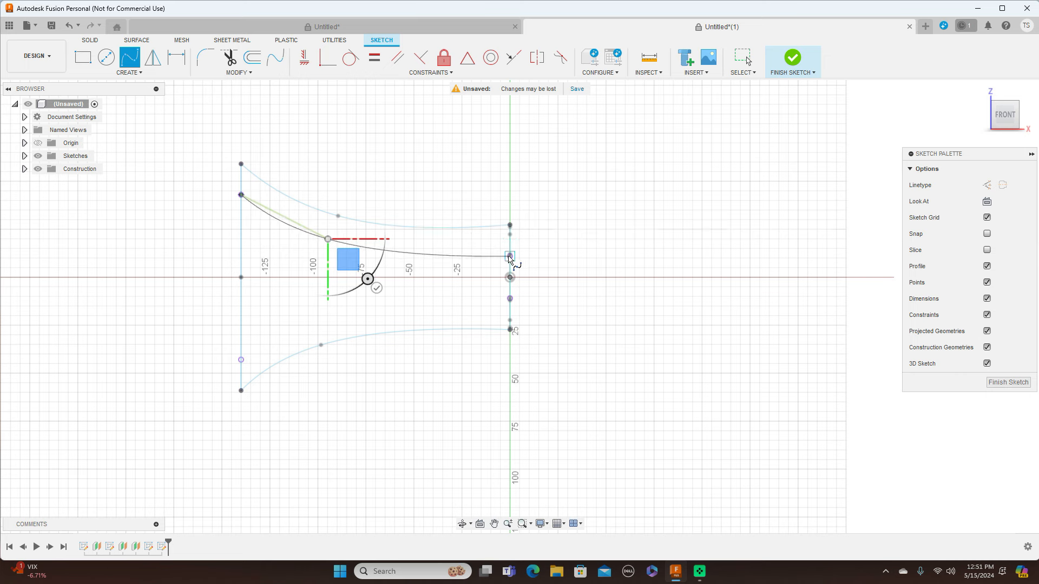
left_click(510, 256)
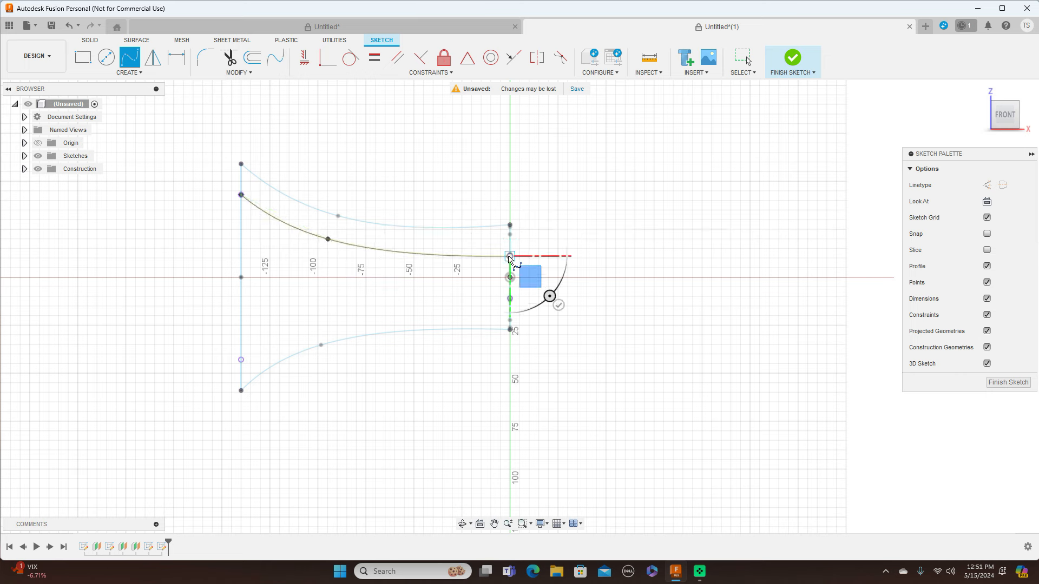
right_click(510, 256)
left_click(543, 258)
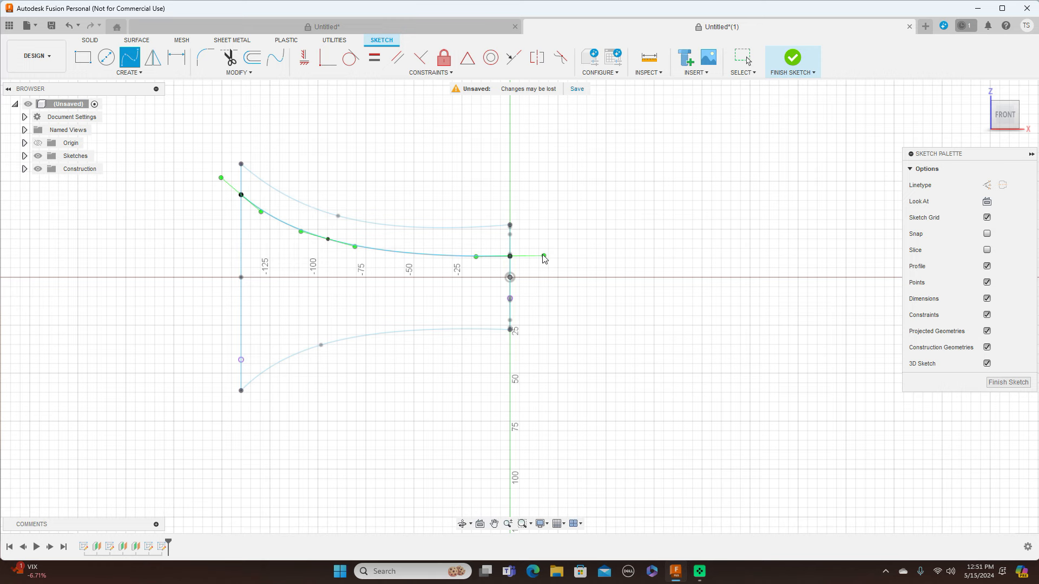
left_click(337, 243)
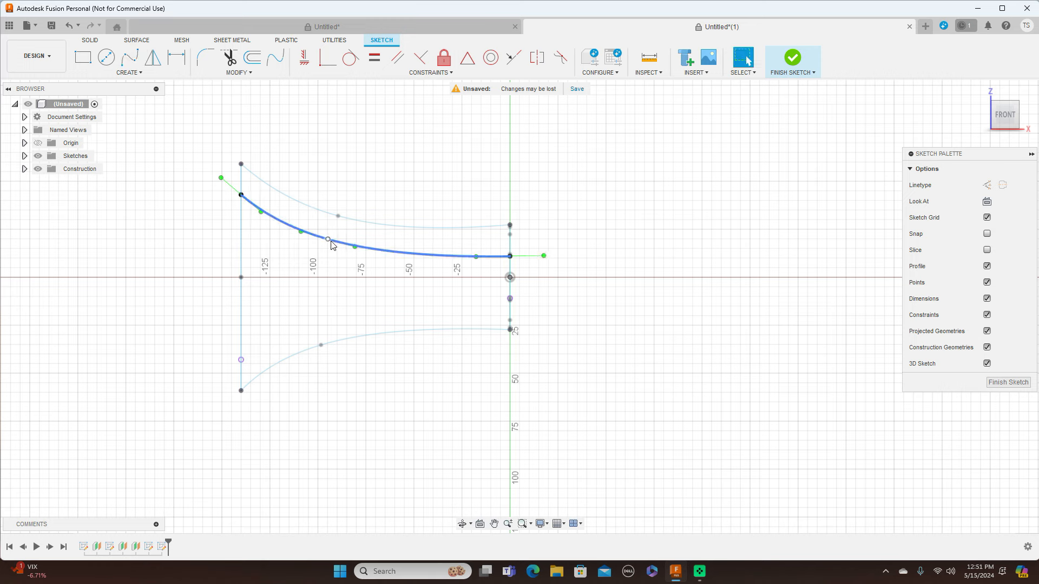
mouse_move(328, 239)
left_mouse_down()
mouse_move(317, 239)
mouse_move(326, 241)
left_mouse_up()
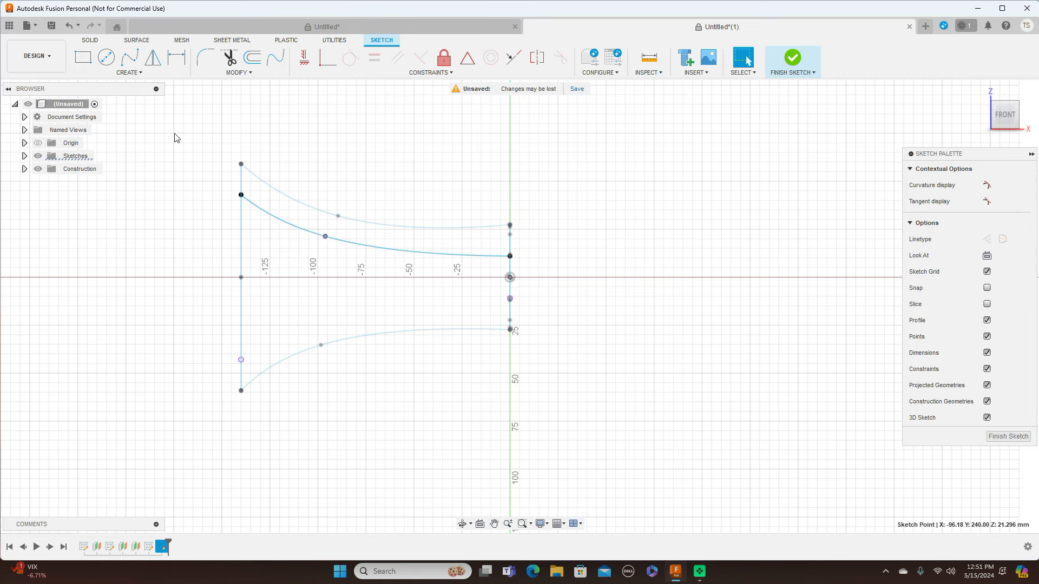
- Draw a three-point fit point spline between the lower intersection points, bowed toward the upper spline, and finish the sketch
left_click(129, 57)
left_click(325, 236)
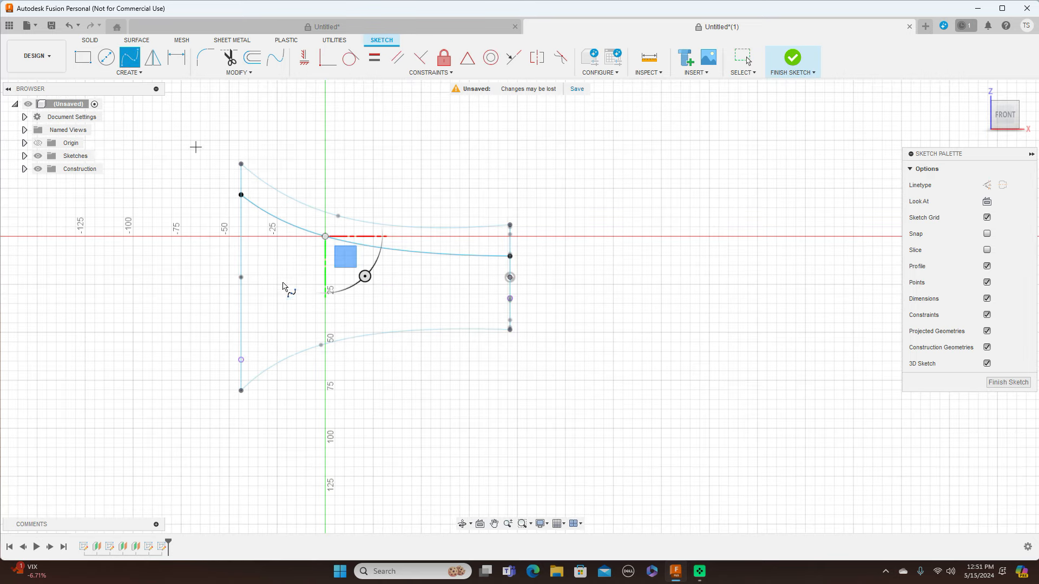
left_click(241, 360)
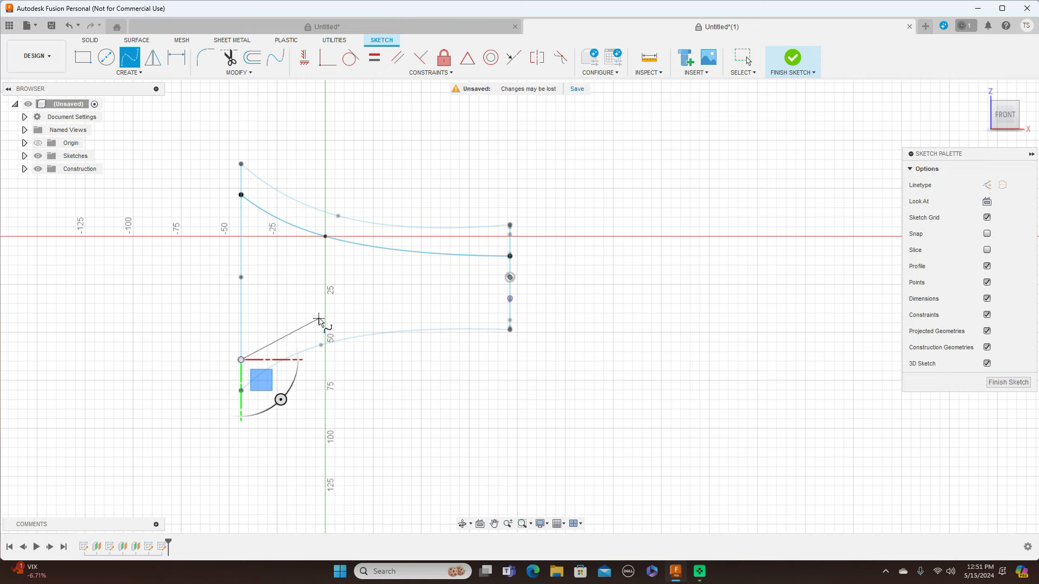
left_click(319, 317)
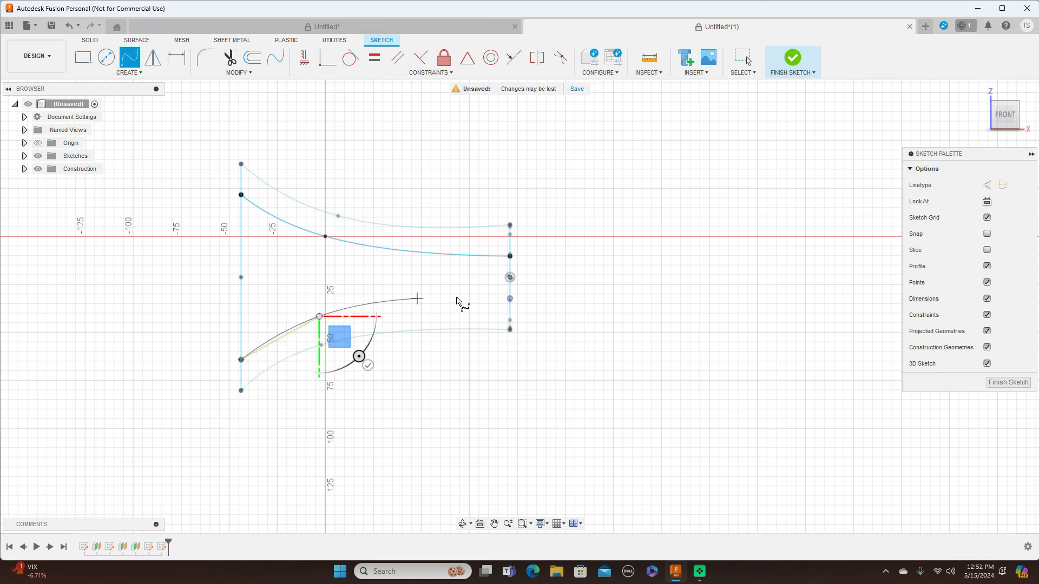
left_click(510, 299)
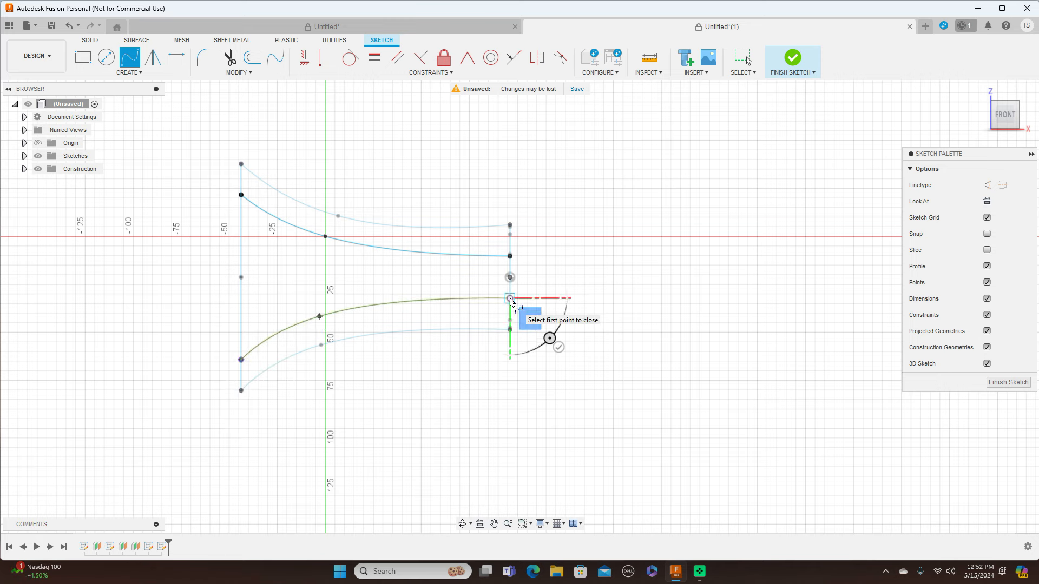
right_click(511, 301)
left_click(547, 296)
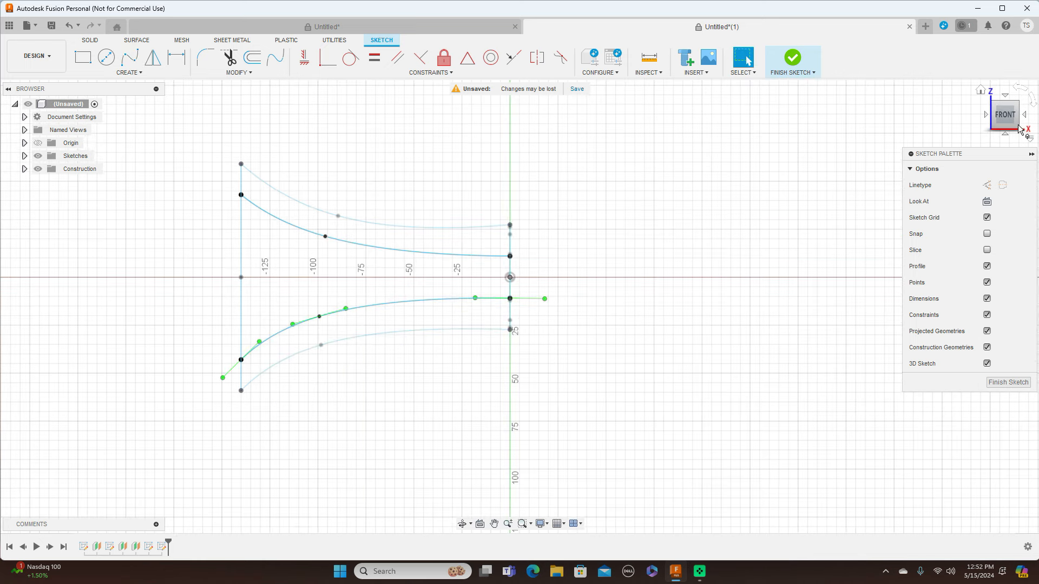
left_click(1008, 383)
- Show the origin geometry and start a sketch on the XY plane
left_click(1017, 118)
mouse_move(520, 307)
middle_mouse_down("shift")
mouse_move(641, 304)
mouse_move(644, 282)
mouse_move(584, 290)
mouse_move(578, 311)
mouse_move(549, 314)
middle_mouse_up("shift")
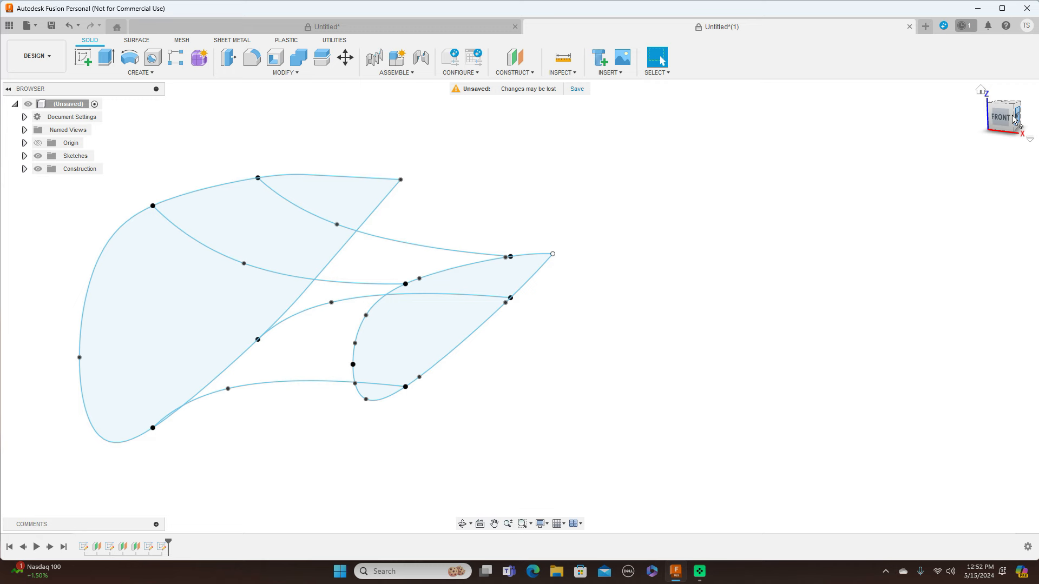
left_click(1007, 121)
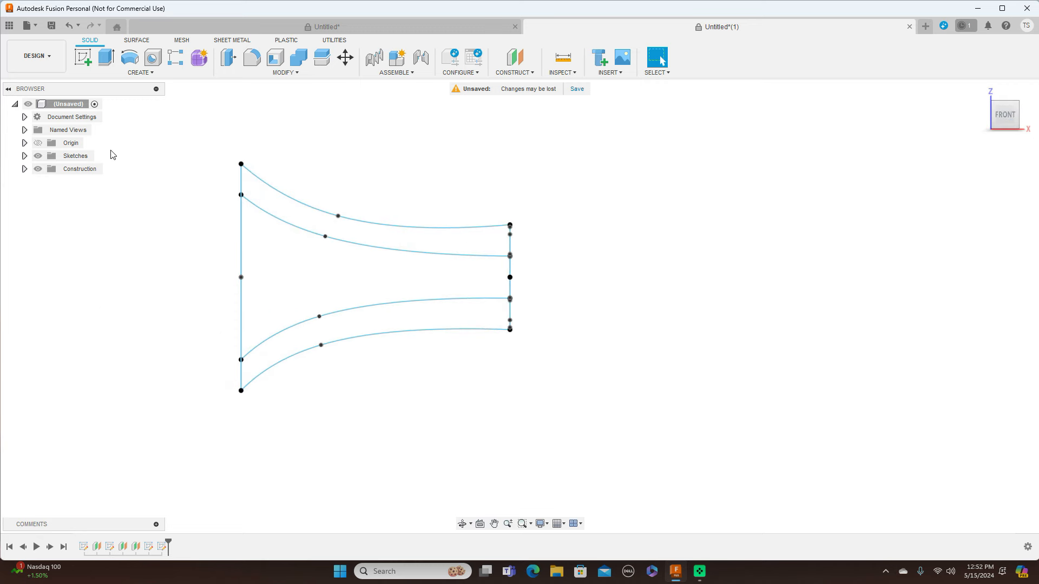
left_click(38, 143)
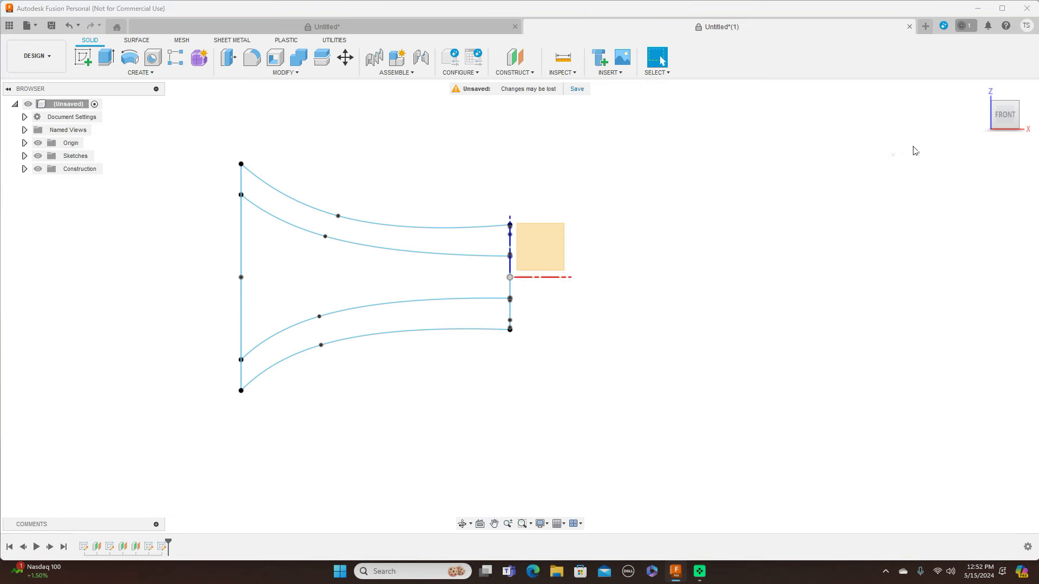
mouse_move(987, 102)
left_click_drag(1004, 108, 995, 139)
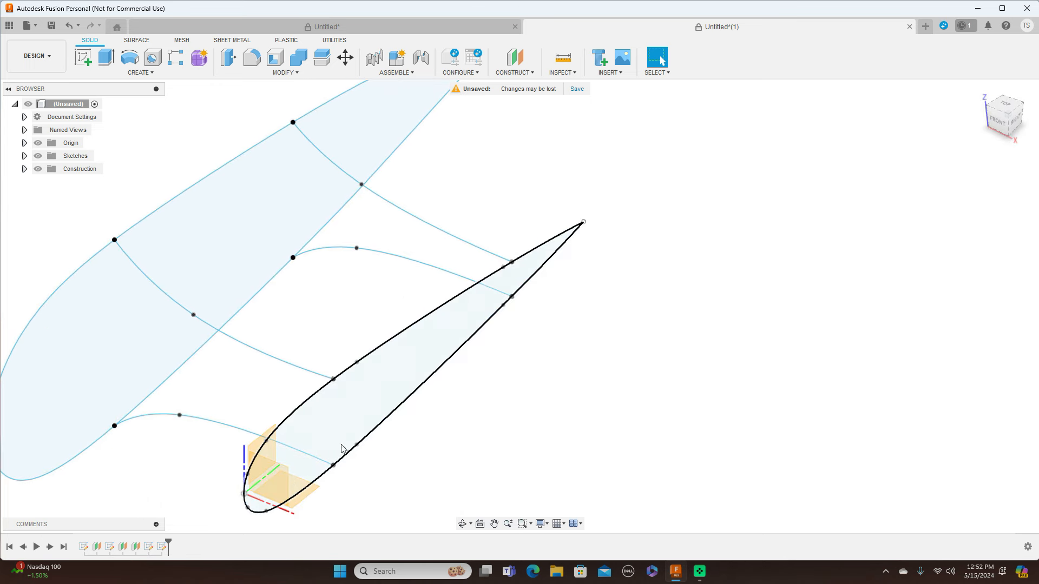
left_click(308, 494)
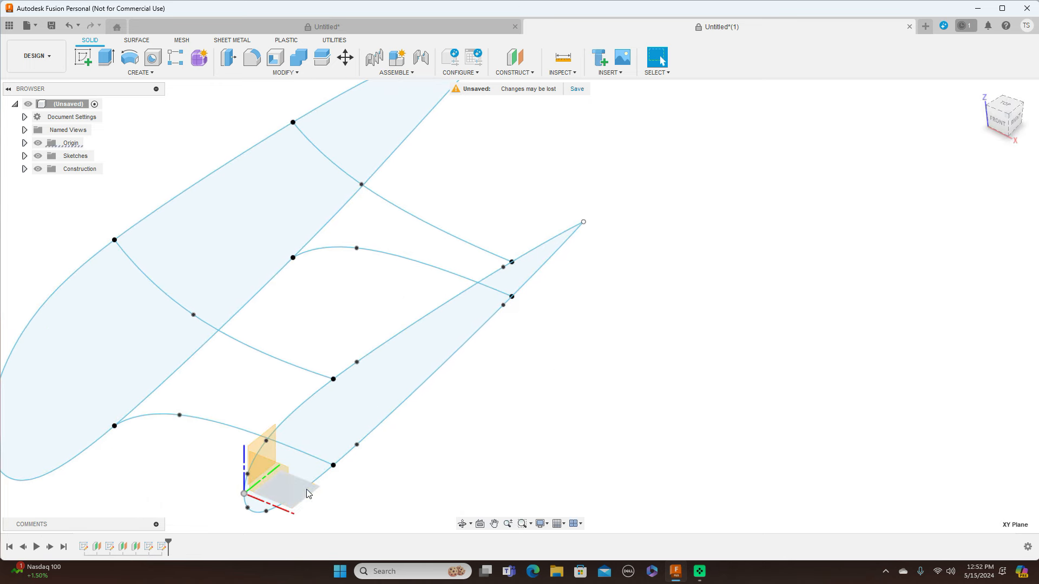
left_click(79, 56)
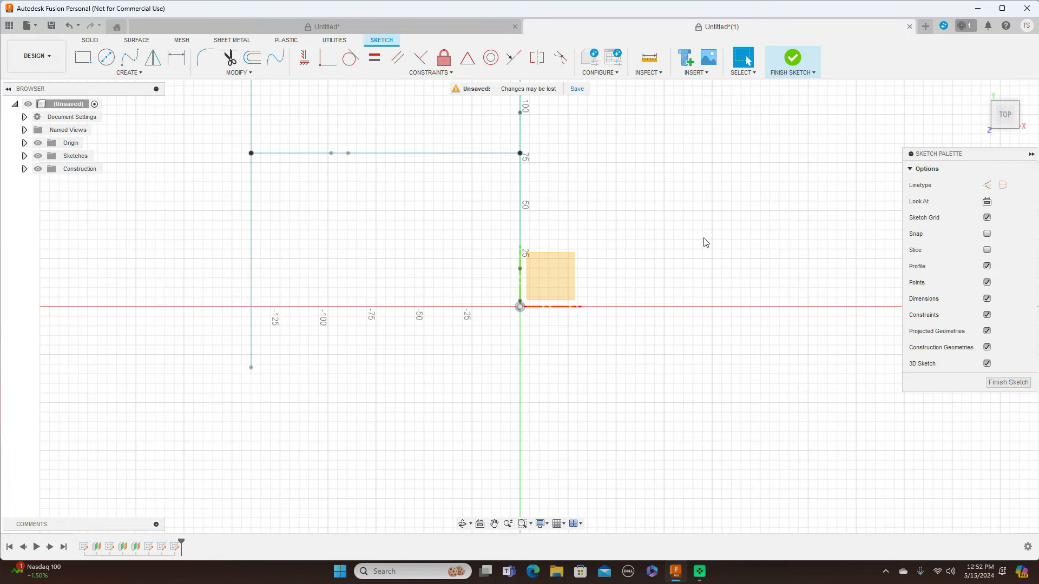
- Draw a three-point fit point spline from the large airfoil's leading-edge point to the origin at the small airfoil's leading edge, bowed toward the trailing edges
left_click(130, 58)
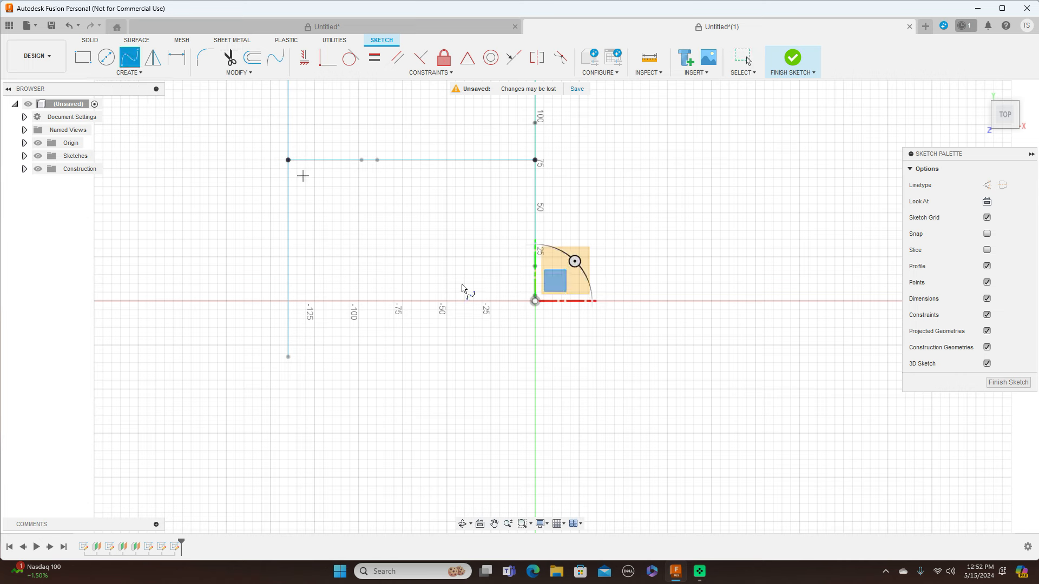
left_click(288, 356)
left_click(390, 309)
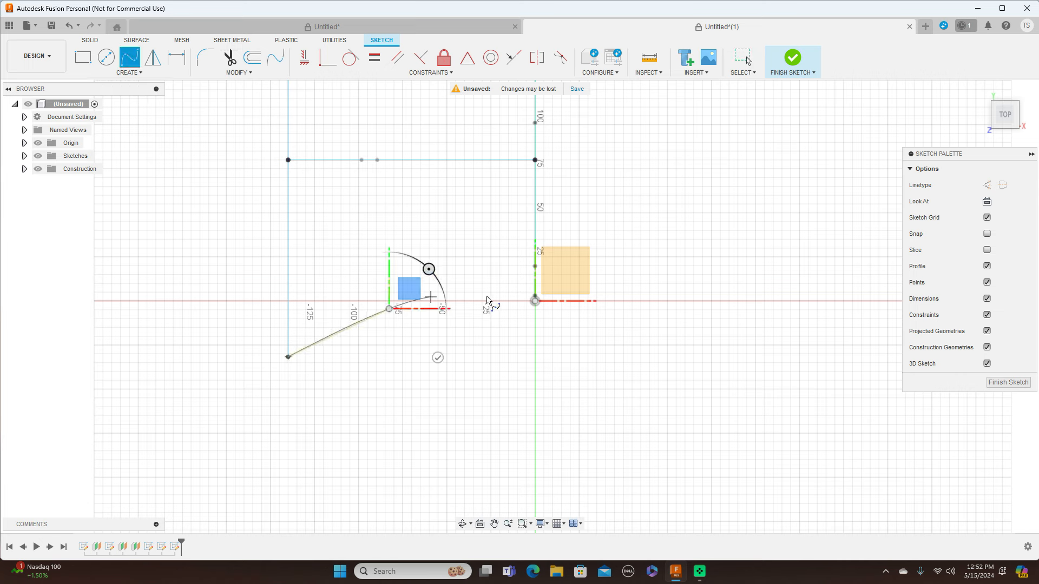
left_click(536, 302)
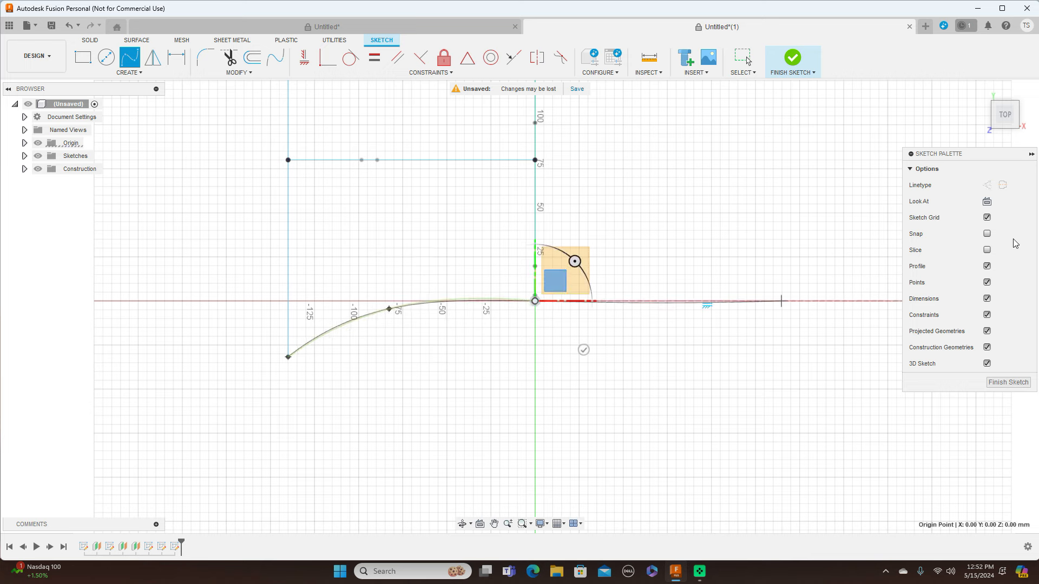
right_click(536, 303)
left_click(569, 297)
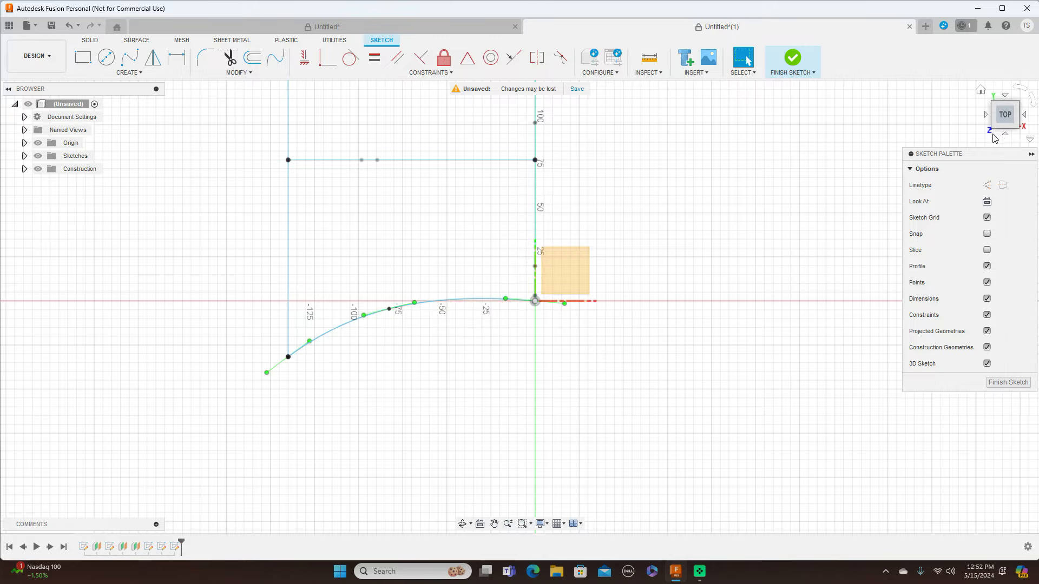
- Move the middle point of the leading-edge spline to about X -69.2, Y -7.5 mm to flatten its curve
mouse_move(1003, 130)
left_mouse_down()
mouse_move(985, 98)
mouse_move(975, 130)
mouse_move(1002, 121)
left_mouse_up()
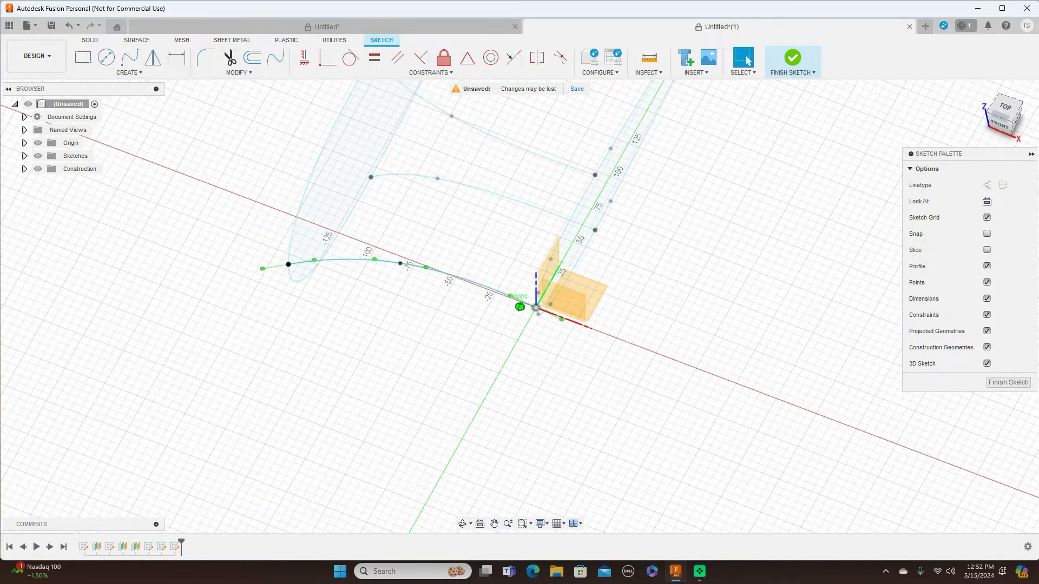
left_click(1010, 109)
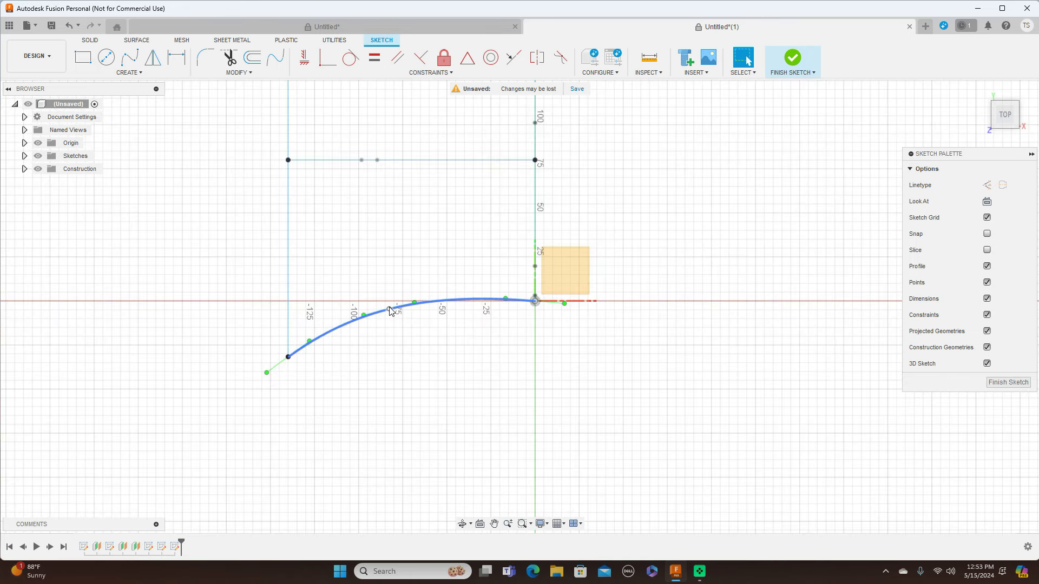
mouse_move(390, 312)
left_mouse_down()
mouse_move(396, 320)
mouse_move(387, 303)
mouse_move(349, 308)
mouse_move(415, 317)
left_mouse_up()
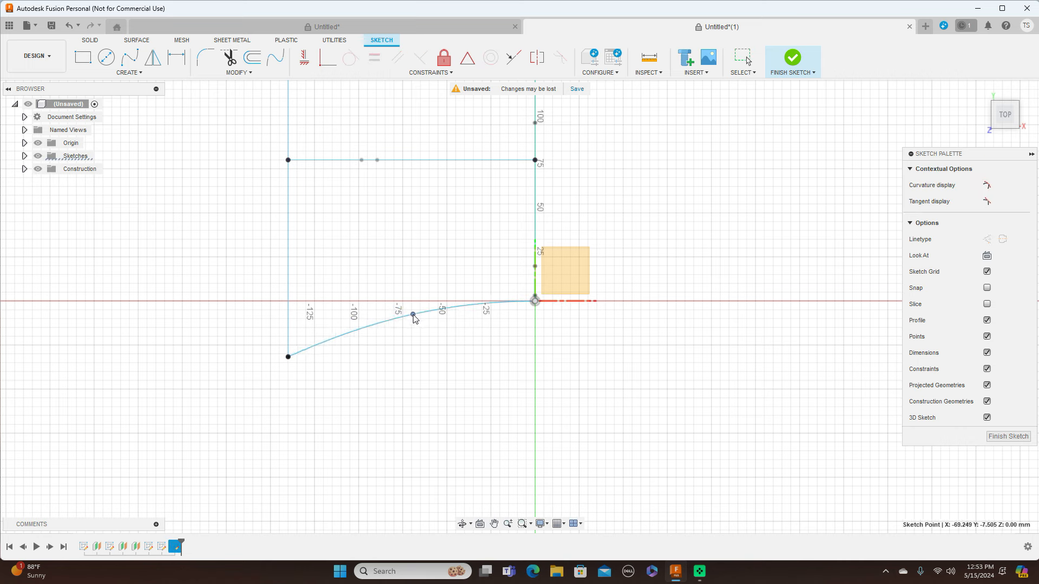
- Draw a three-point fit point spline between the trailing-edge points of both airfoils, bowed toward the leading edges, and finish the sketch
scroll(743, 341, "down", 8)
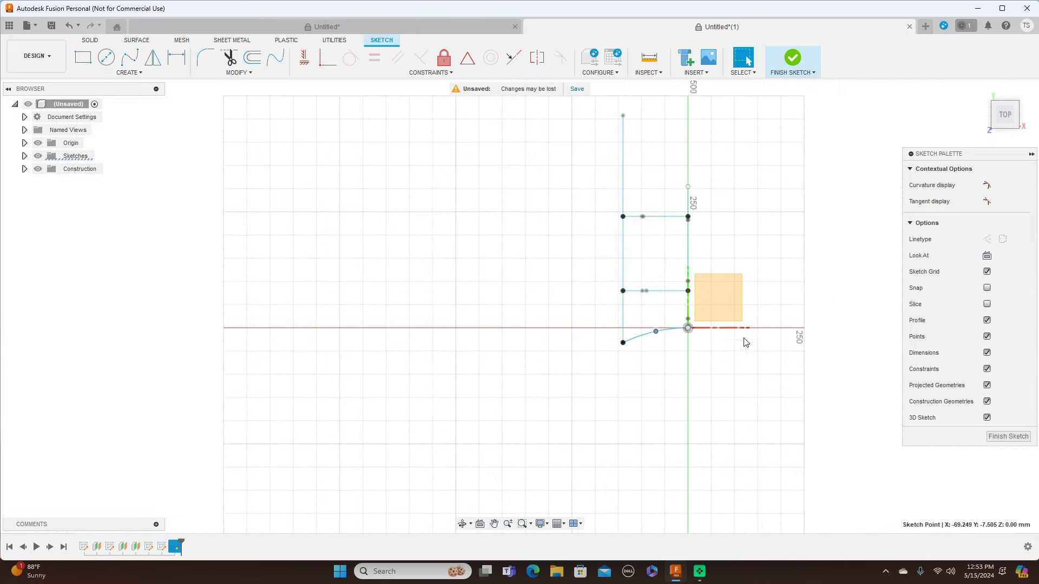
middle_click_drag(758, 151, 632, 197)
scroll(632, 197, "up", 1)
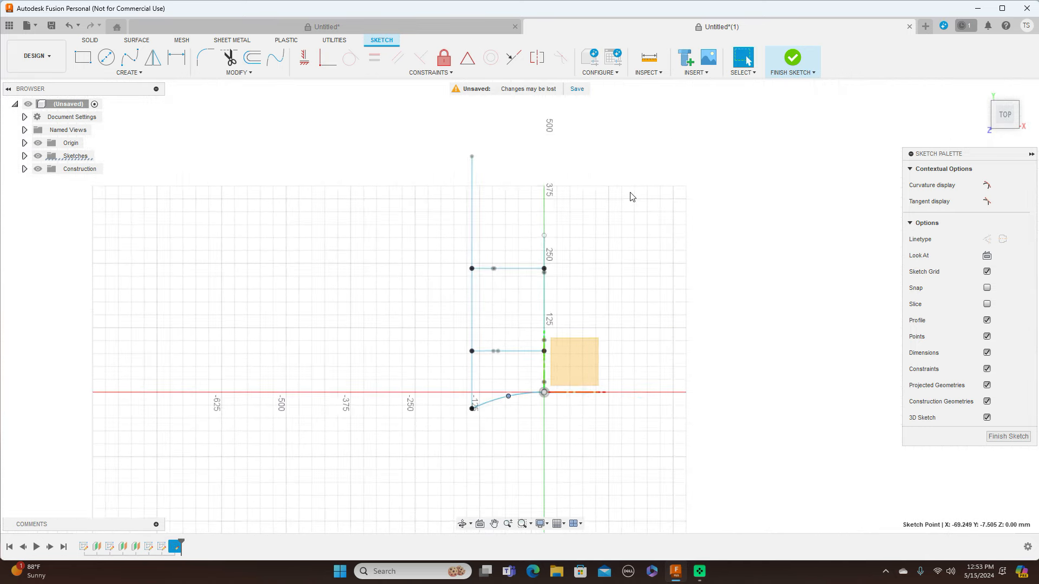
left_click(130, 57)
left_click(544, 235)
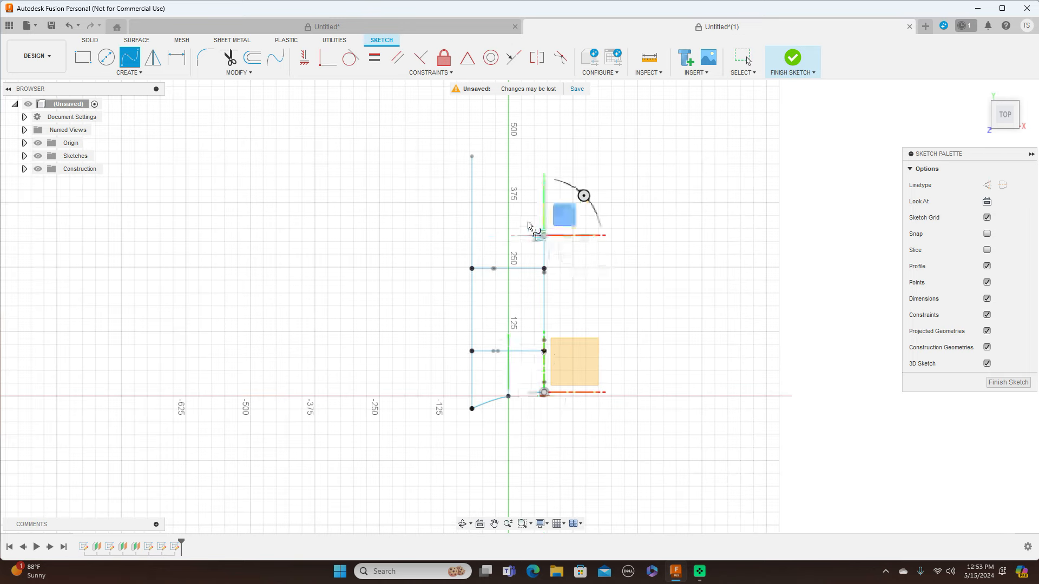
left_click(506, 209)
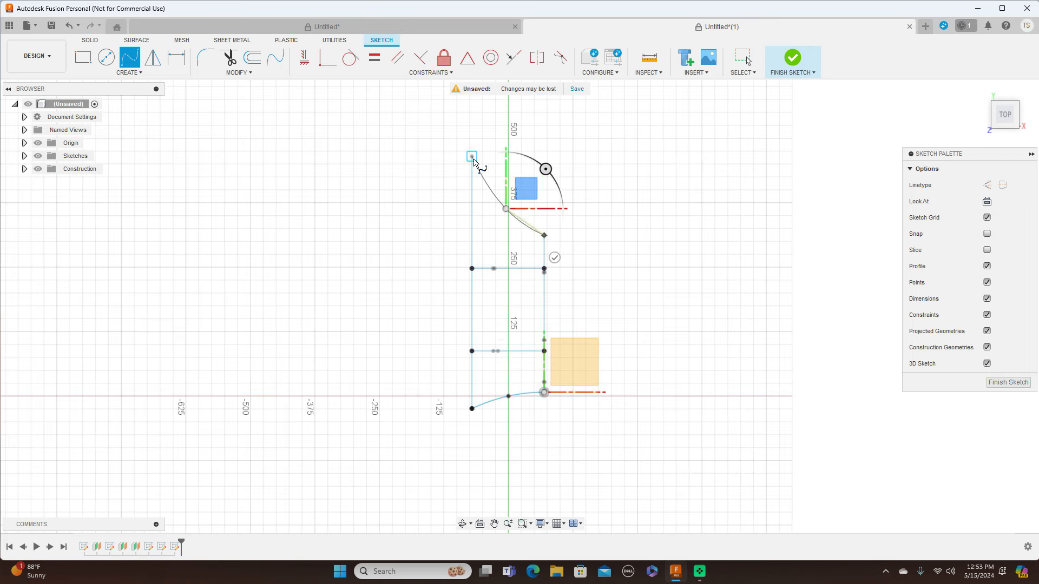
left_click(472, 157)
right_click(476, 162)
left_click(514, 145)
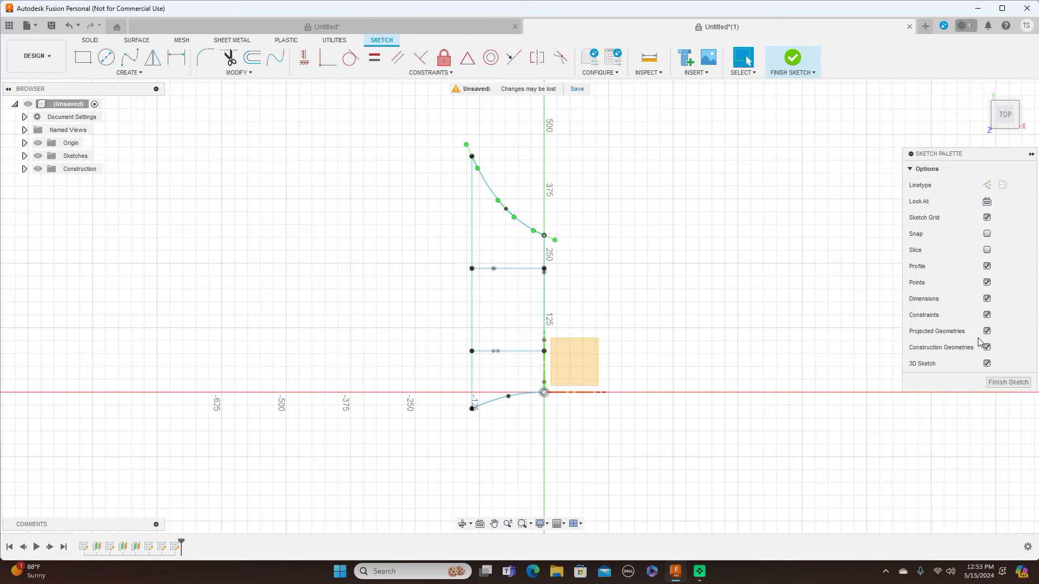
left_click(1009, 382)
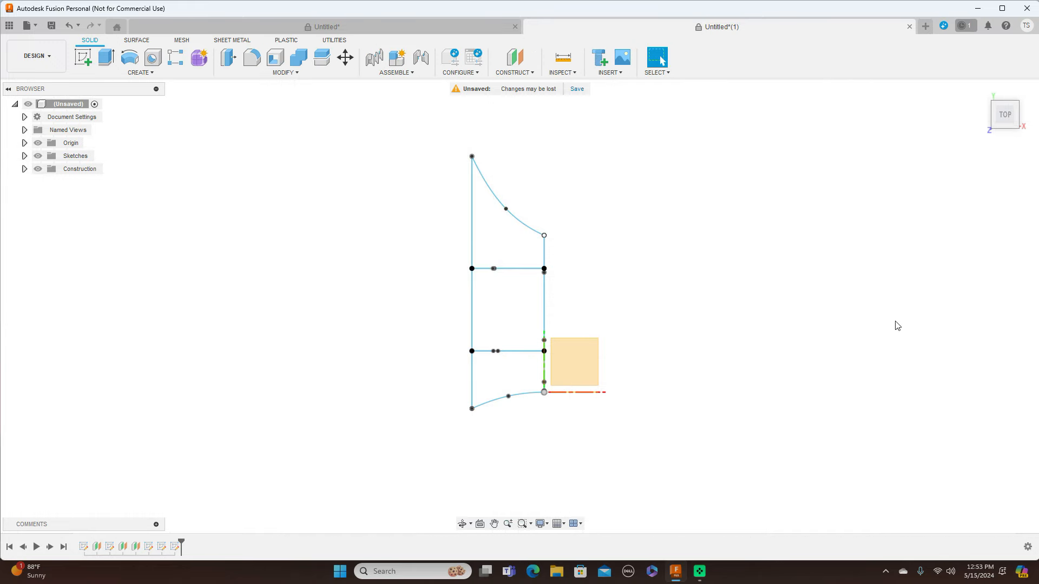
- Hide the origin geometry and examine the airfoil profiles and guide splines from the right side and at an angle
double_click(43, 145)
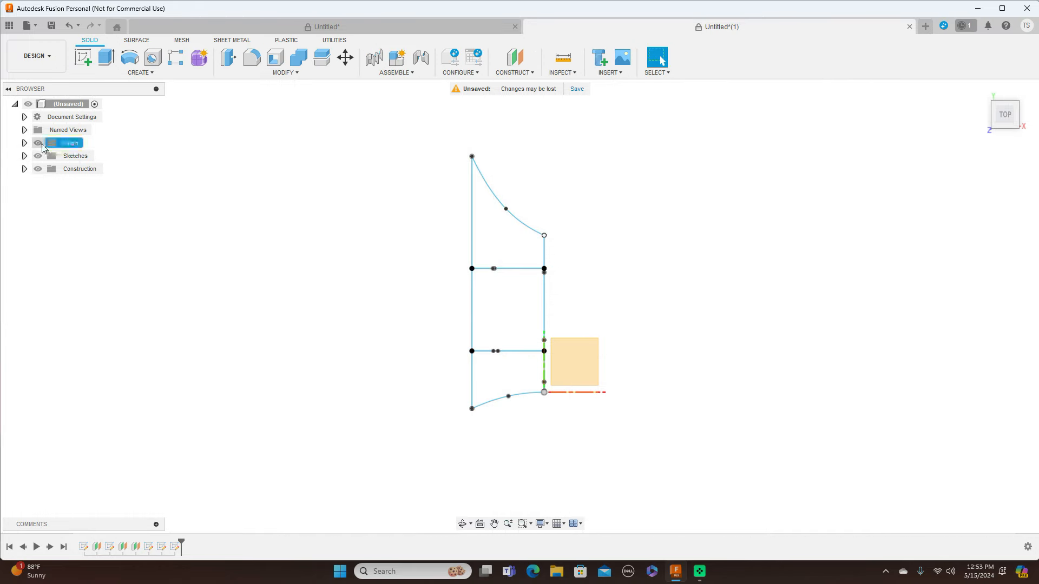
left_click(38, 144)
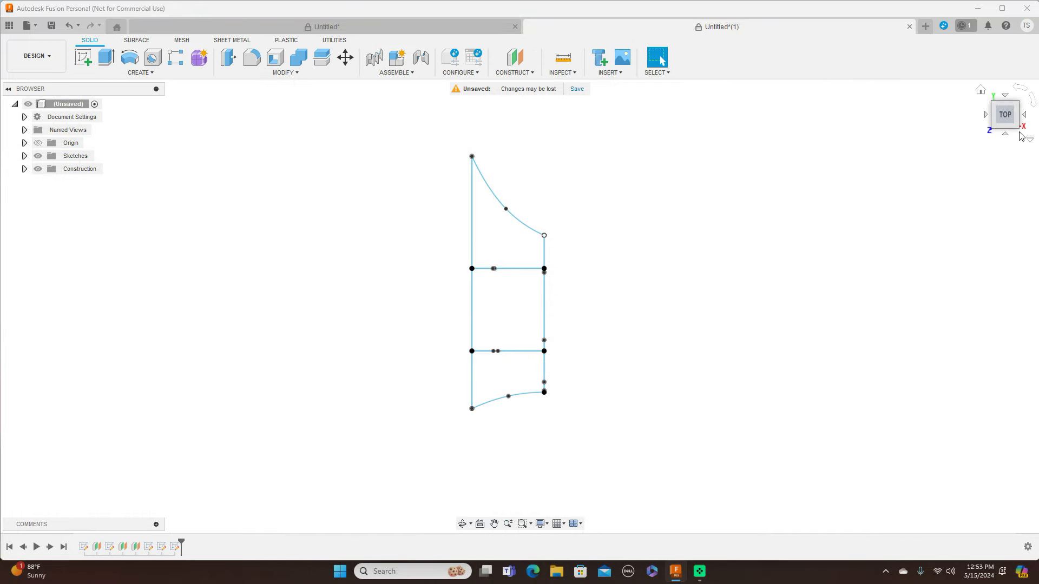
mouse_move(1018, 129)
left_mouse_down()
mouse_move(1004, 89)
mouse_move(901, 94)
mouse_move(887, 100)
mouse_move(900, 146)
mouse_move(890, 157)
mouse_move(871, 169)
mouse_move(845, 147)
mouse_move(799, 163)
left_mouse_up()
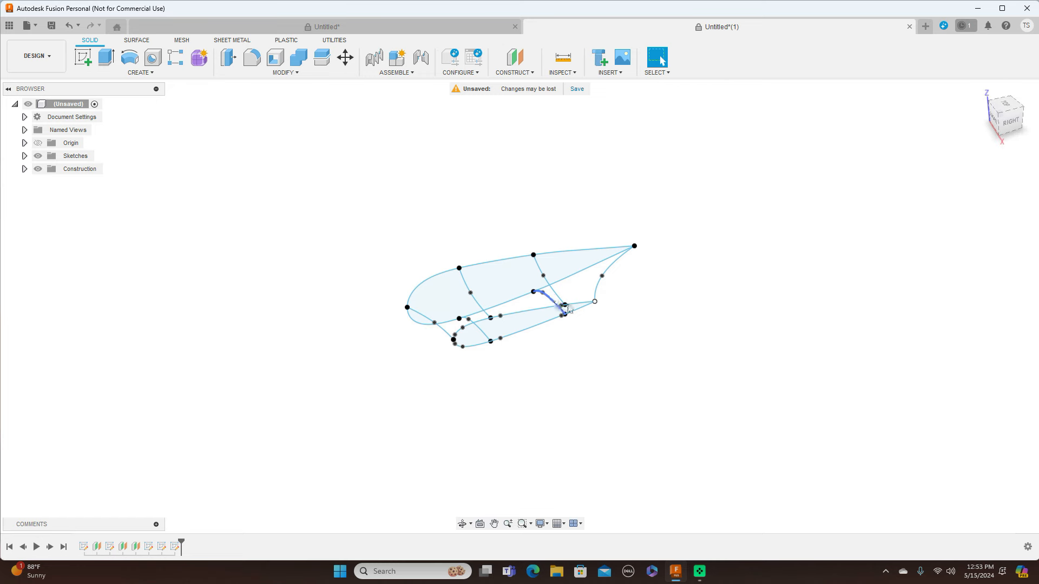
left_click(1010, 126)
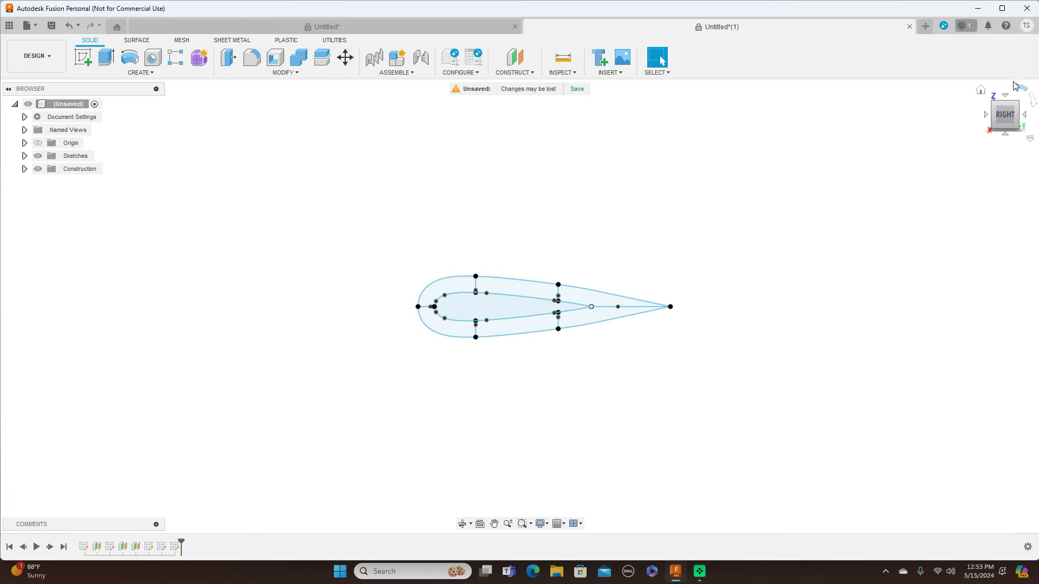
left_click(1003, 106)
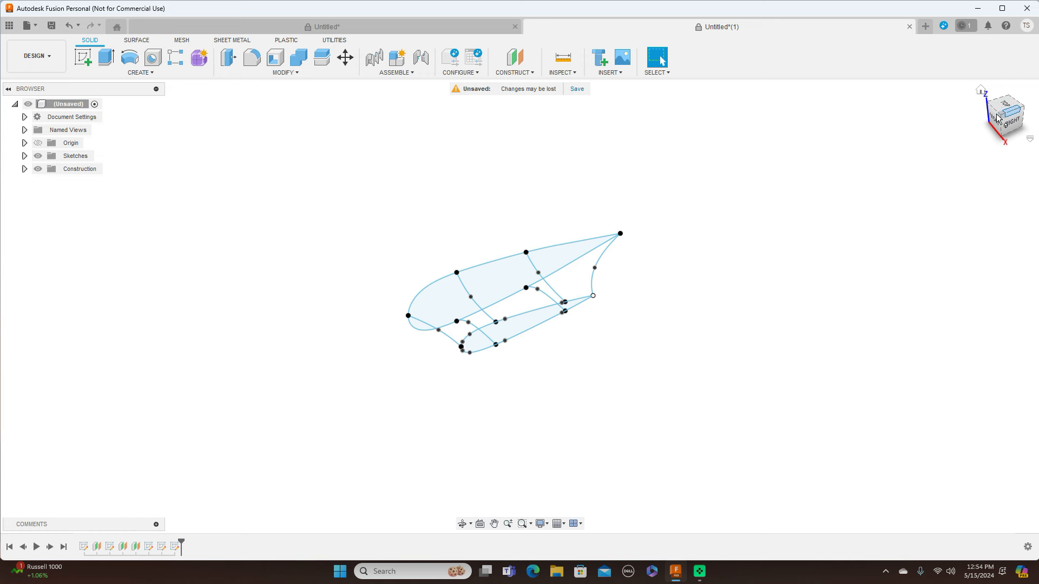
left_click_drag(1003, 120, 1028, 105)
- Create a surface loft as a new body from the large airfoil profile to the small airfoil profile, without rails
left_click(141, 73)
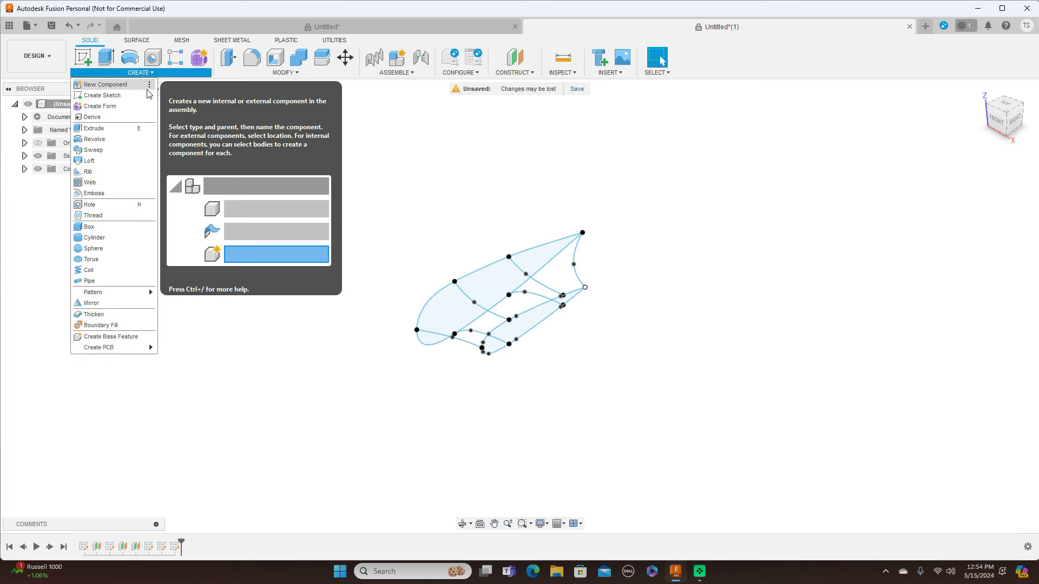
left_click(142, 45)
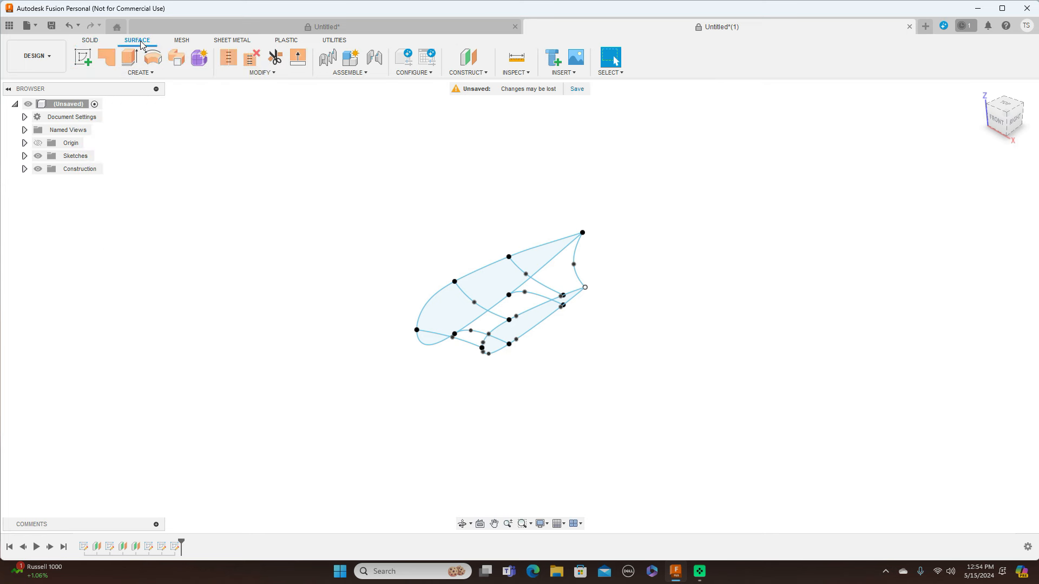
left_click(151, 74)
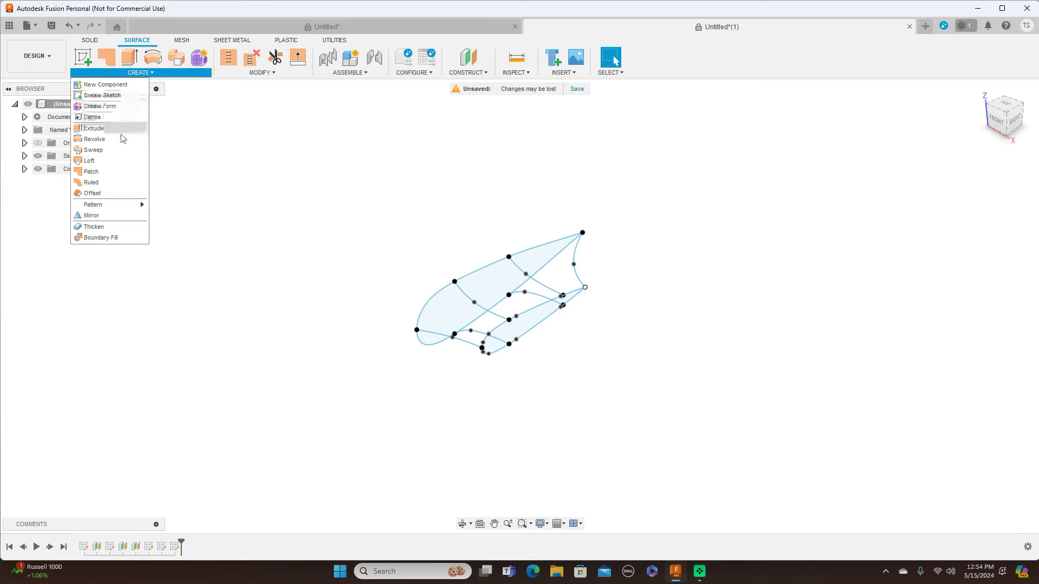
left_click(117, 159)
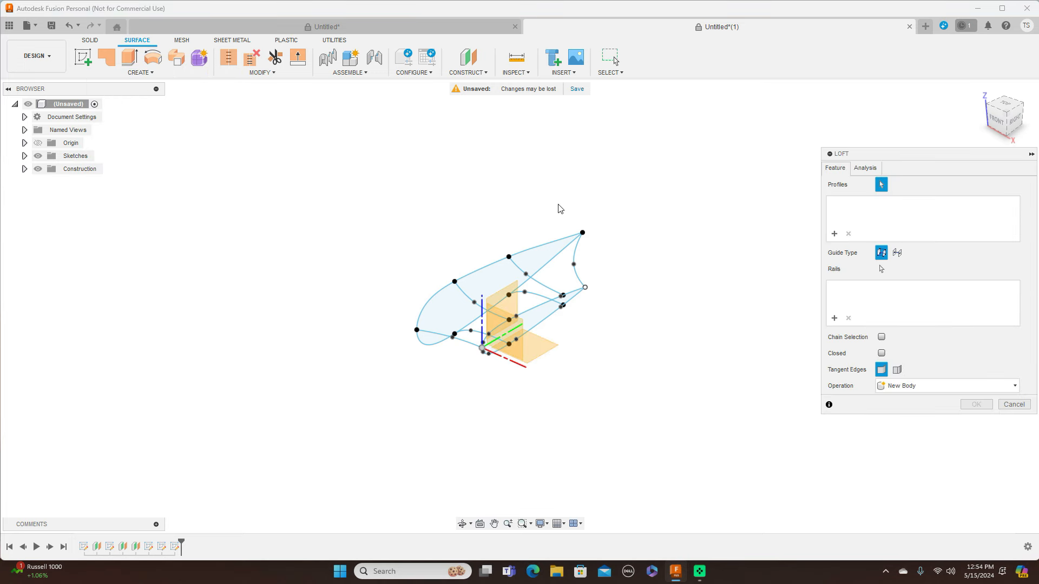
scroll(570, 207, "up", 2)
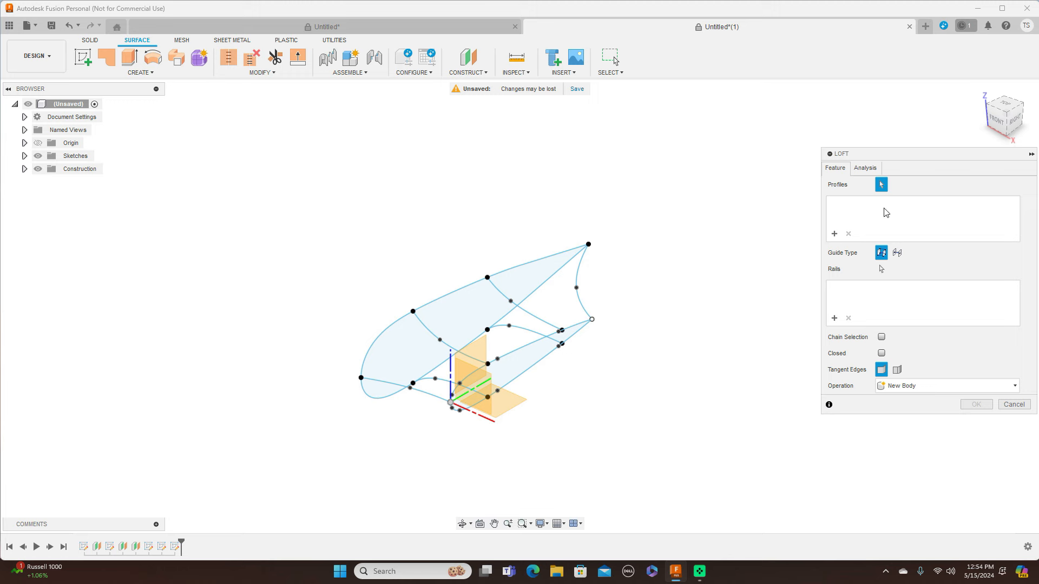
middle_click_drag(630, 348, 639, 295)
left_click(463, 242)
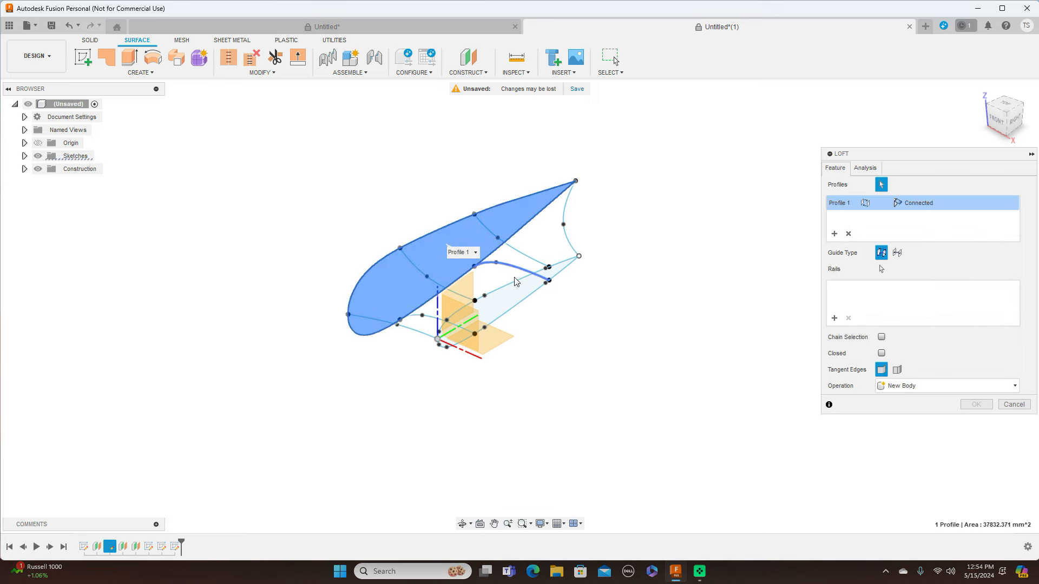
left_click(514, 296)
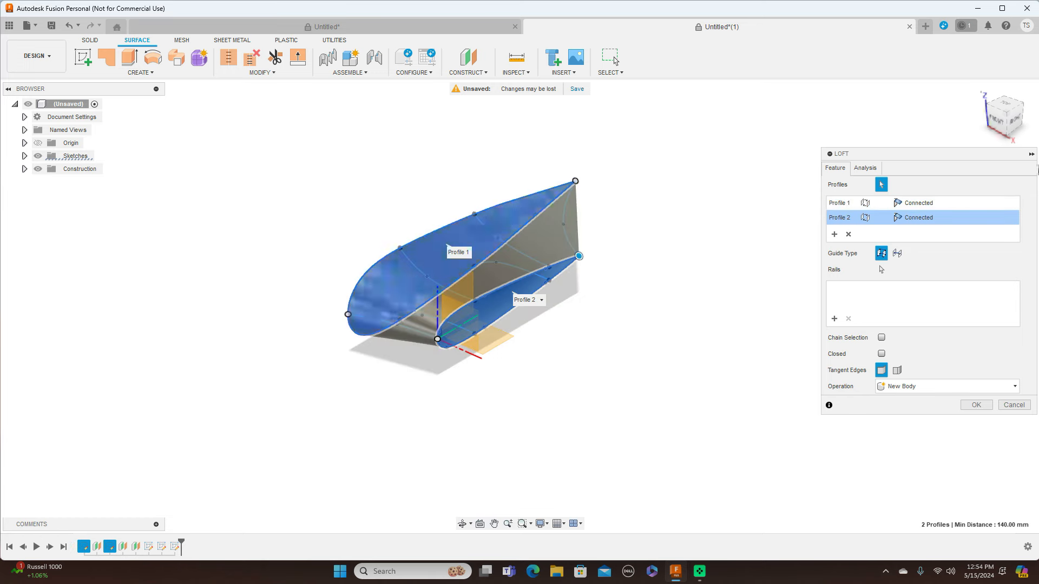
left_click(998, 118)
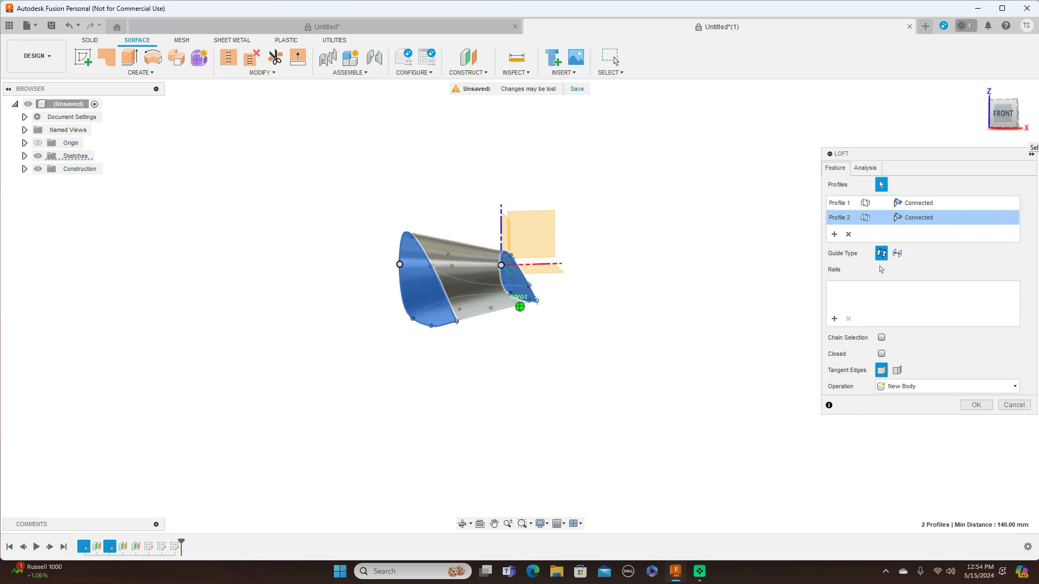
mouse_move(520, 307)
middle_mouse_down("shift")
mouse_move(555, 303)
mouse_move(563, 284)
mouse_move(495, 316)
middle_mouse_up("shift")
mouse_move(1005, 116)
left_mouse_down()
mouse_move(983, 128)
mouse_move(1000, 119)
mouse_move(1003, 135)
mouse_move(1008, 120)
left_mouse_up()
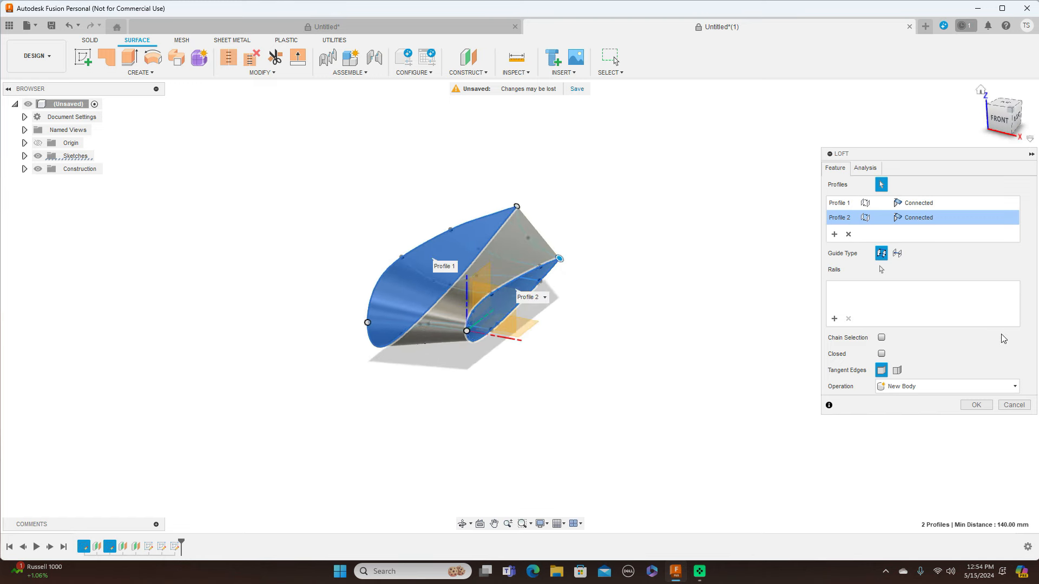
left_click(981, 405)
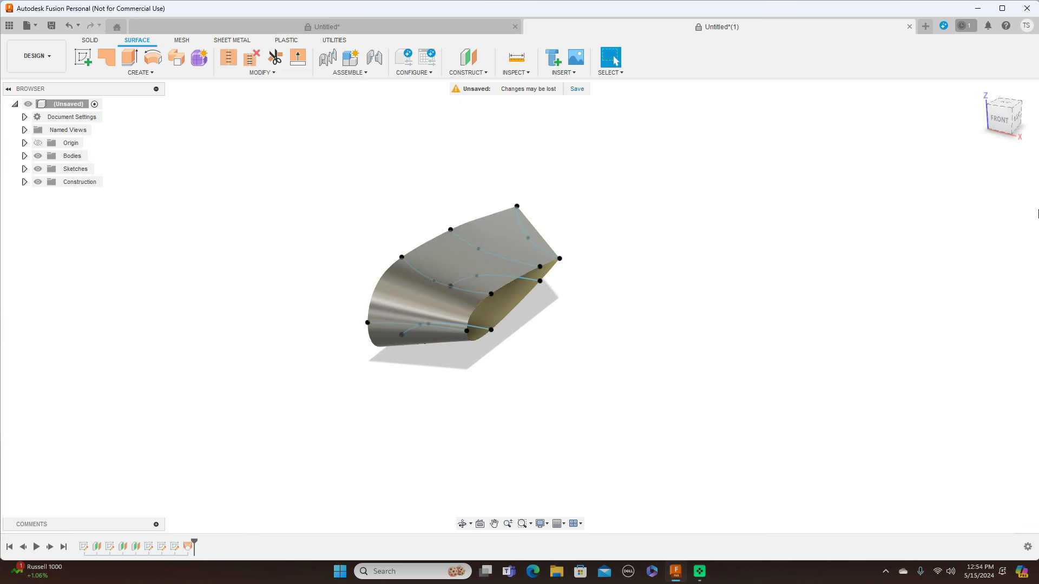
- Hide the sketches and inspect the straight sides of the lofted surface from the front
left_click(40, 170)
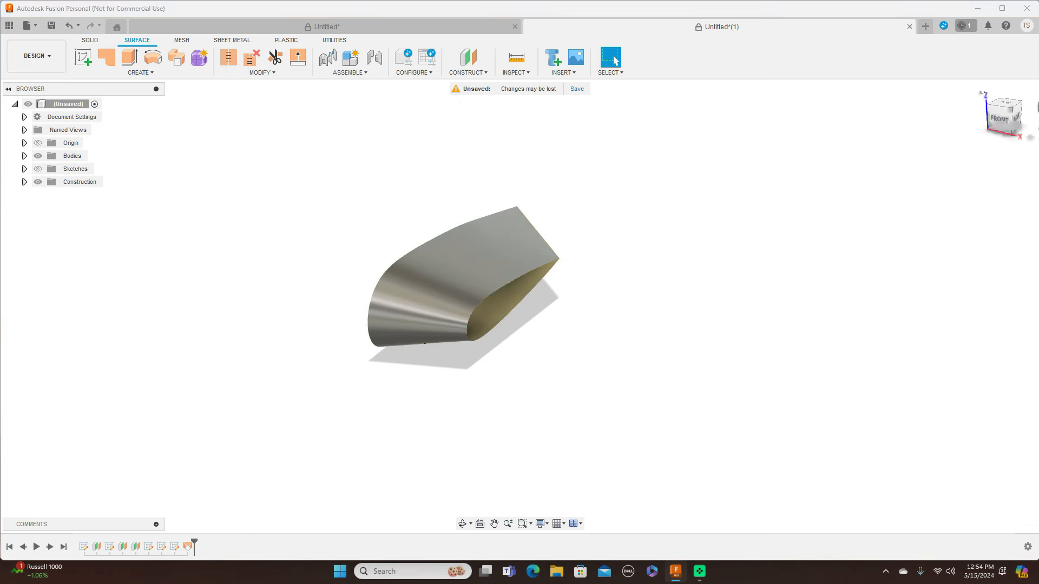
mouse_move(1010, 110)
left_mouse_down()
mouse_move(1025, 98)
mouse_move(1004, 114)
left_mouse_up()
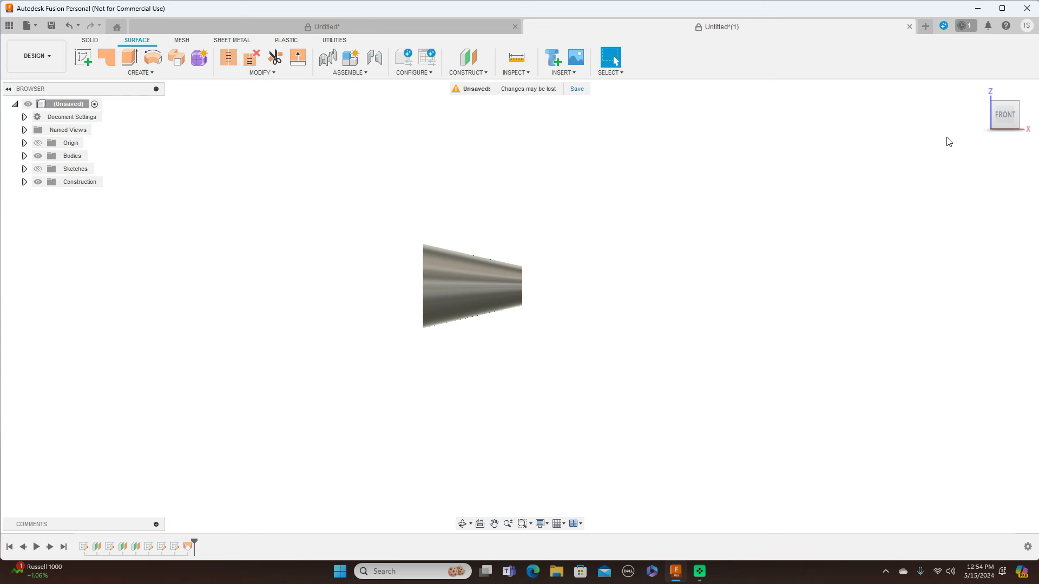
middle_click_drag(520, 307, 436, 299, "shift")
left_click(1006, 112)
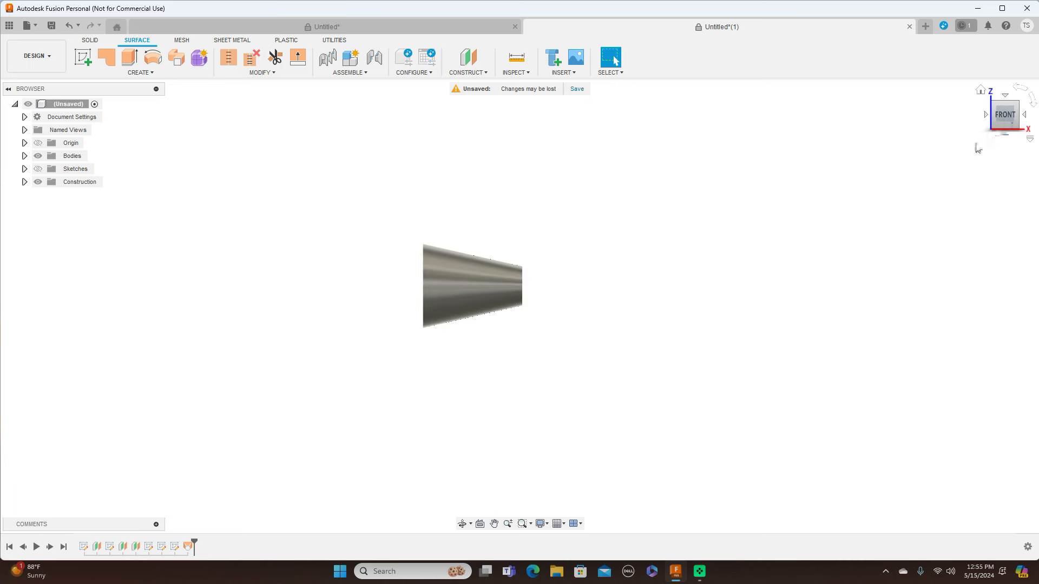
- Open the existing surface loft for editing, activate its rail selection and show the guide spline sketches
left_click(189, 548)
right_click(190, 547)
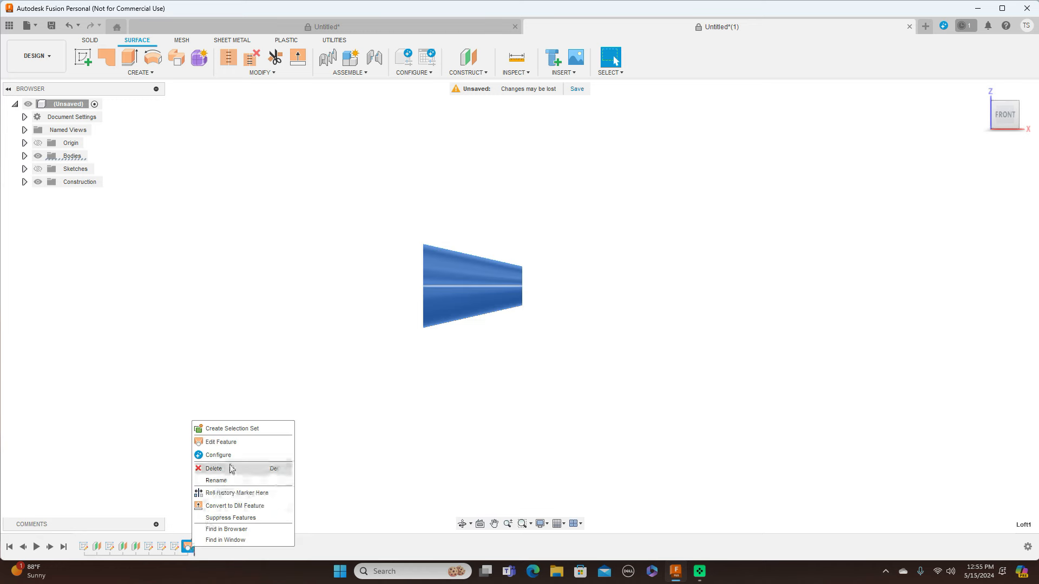
left_click(234, 442)
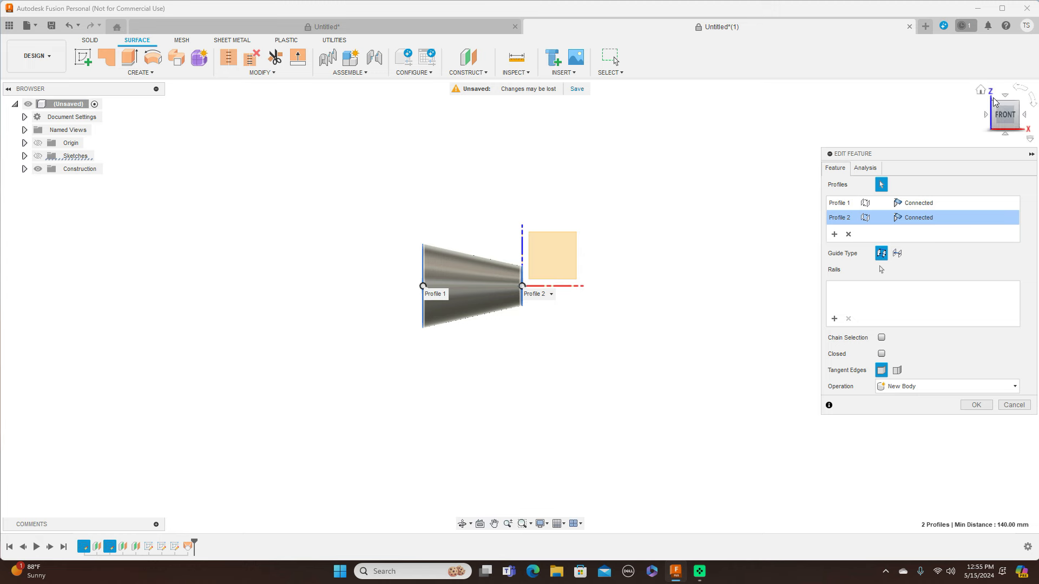
left_click(1016, 107)
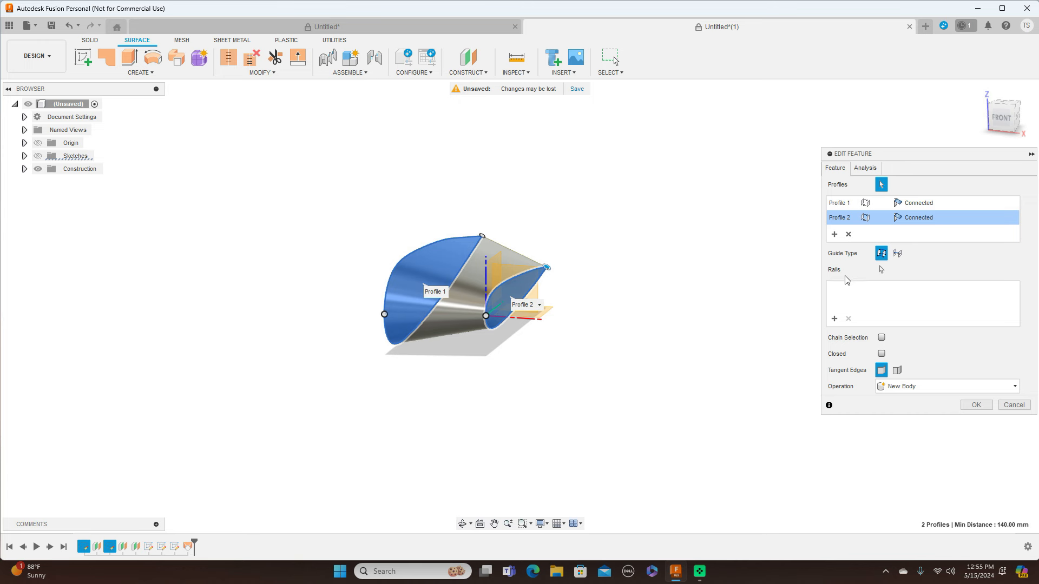
left_click(835, 319)
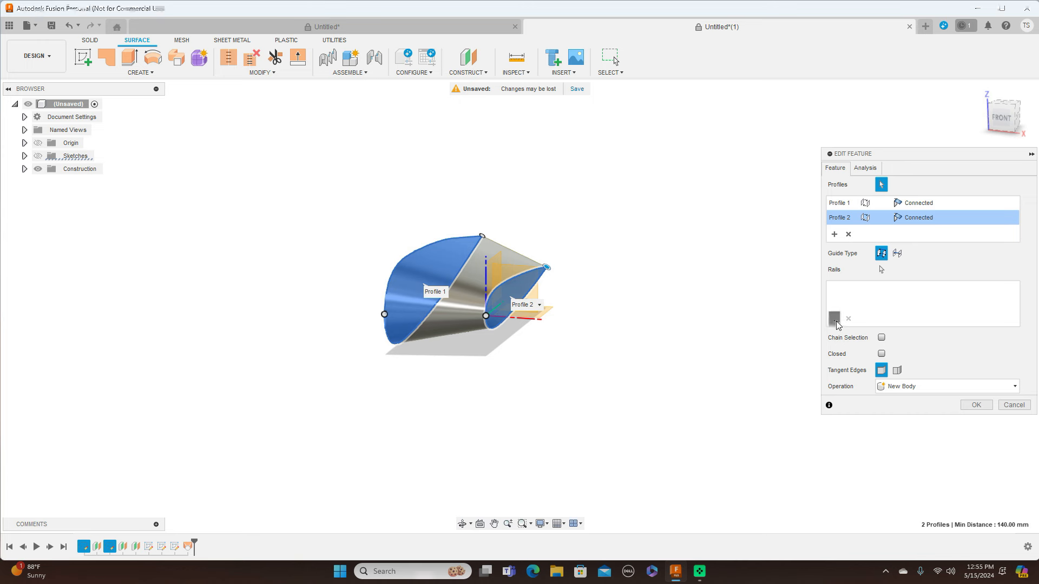
left_click(38, 156)
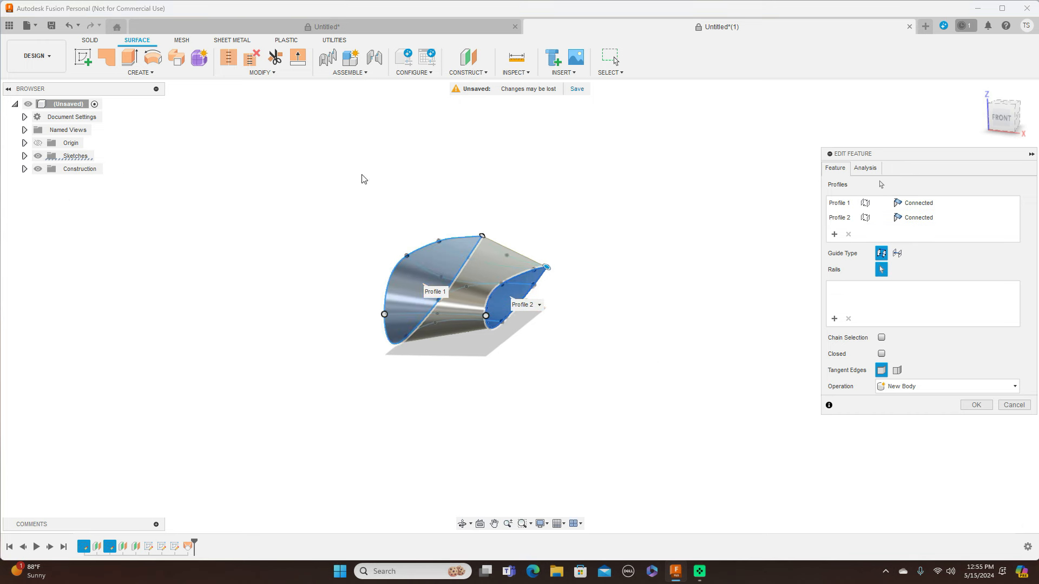
scroll(734, 222, "up", 3)
middle_click_drag(596, 262, 726, 232)
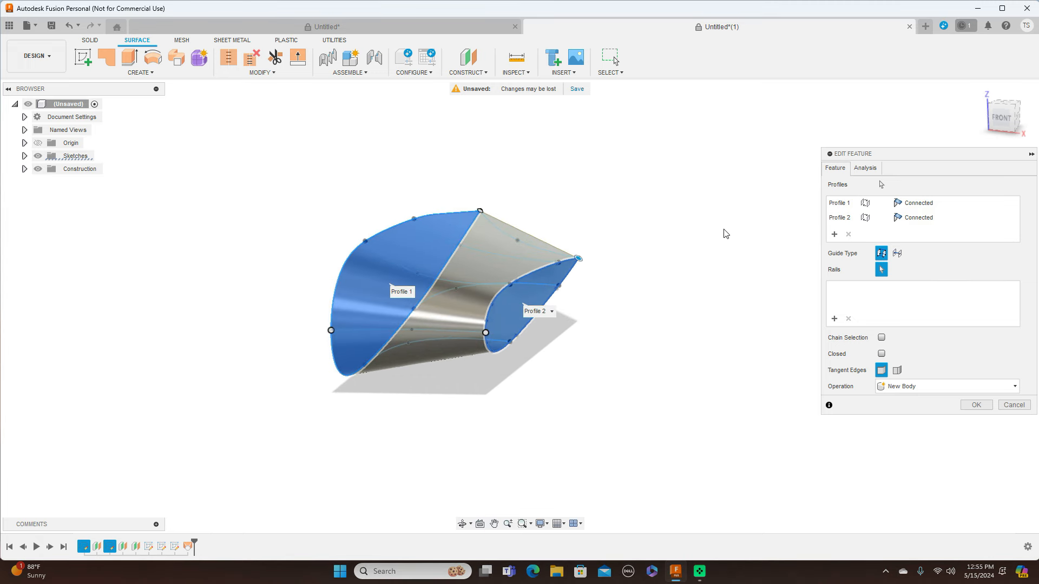
- Add the six guide splines between the two airfoils as rails and apply the edited surface loft
left_click(453, 344)
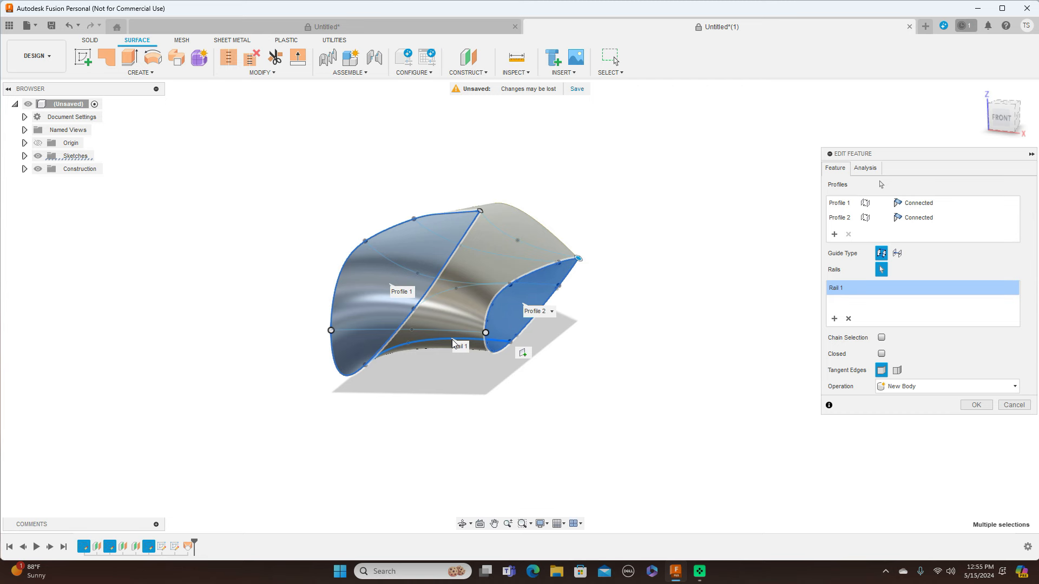
left_click(446, 295)
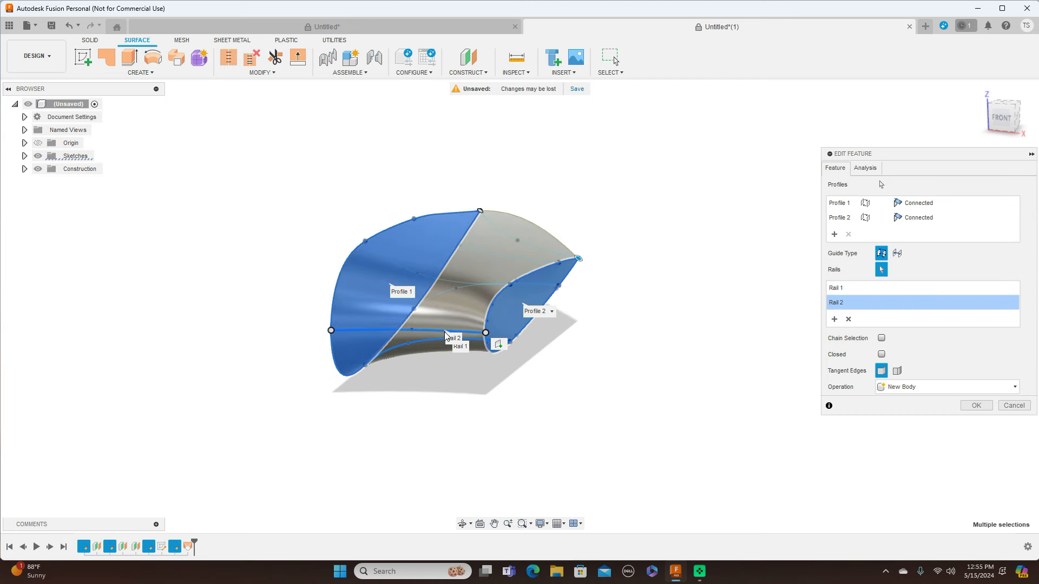
left_click(446, 295)
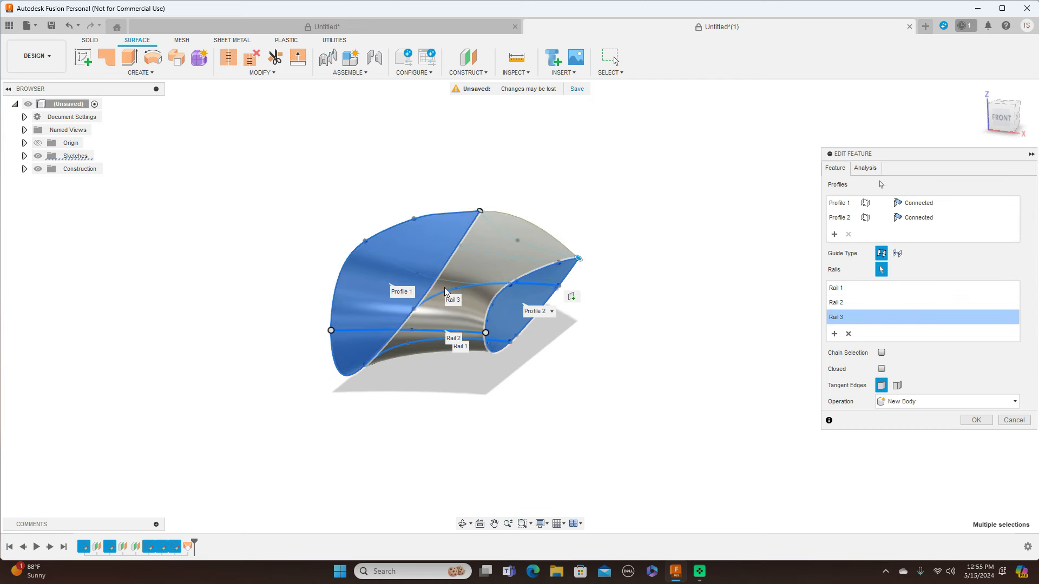
left_click(492, 259)
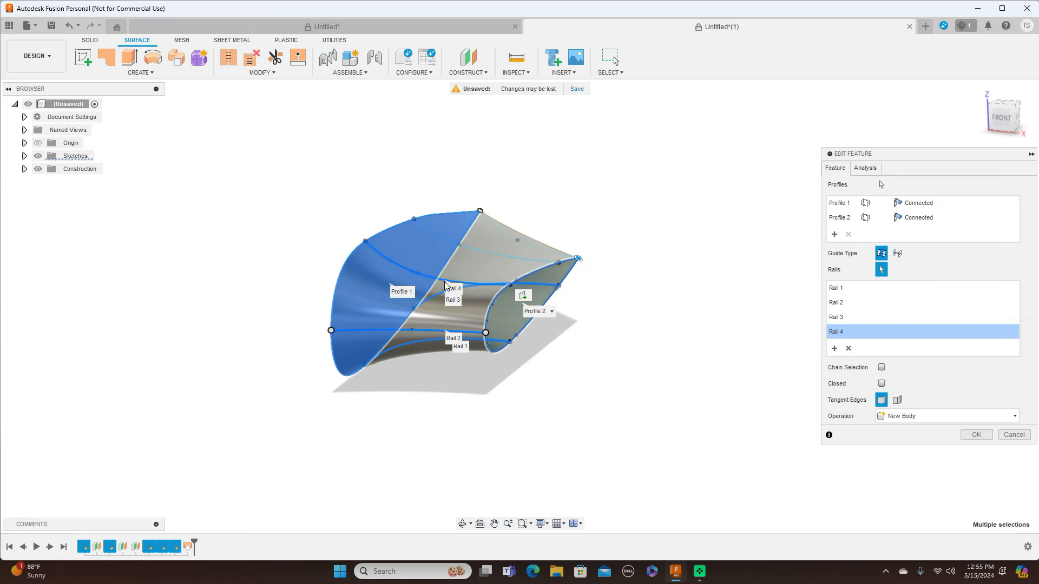
left_click(491, 260)
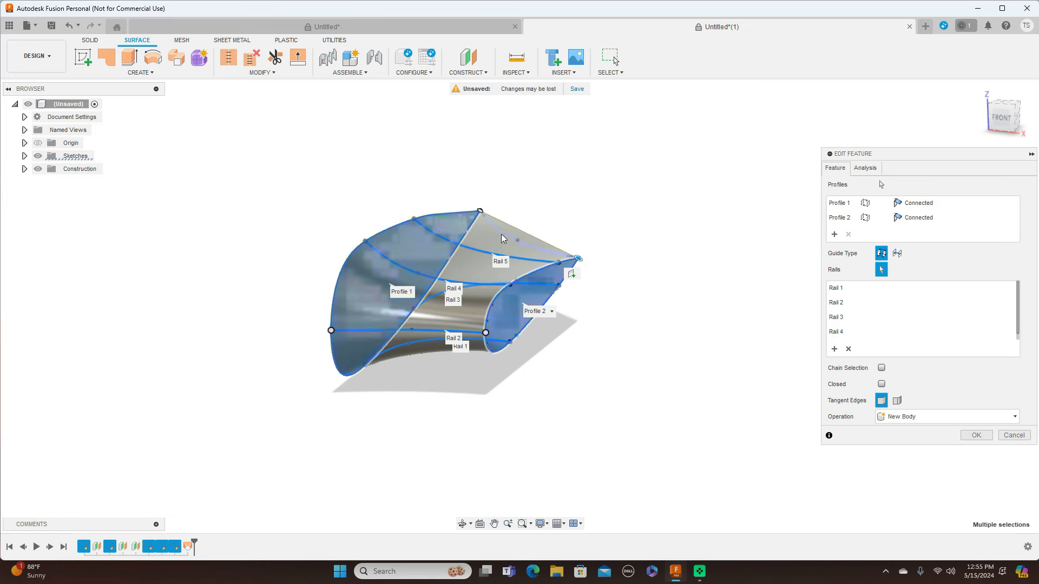
left_click(490, 219)
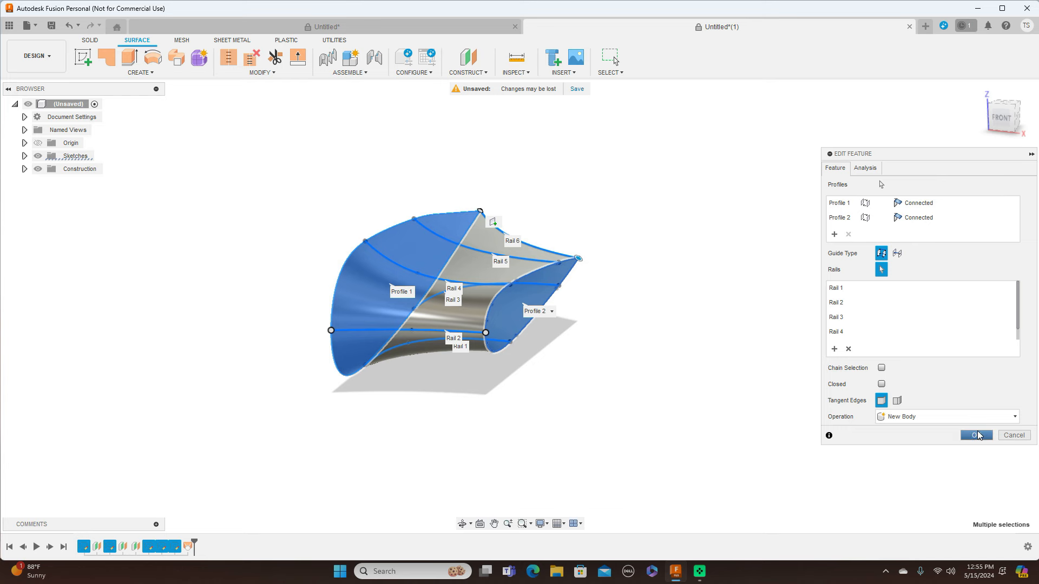
left_click(1016, 133)
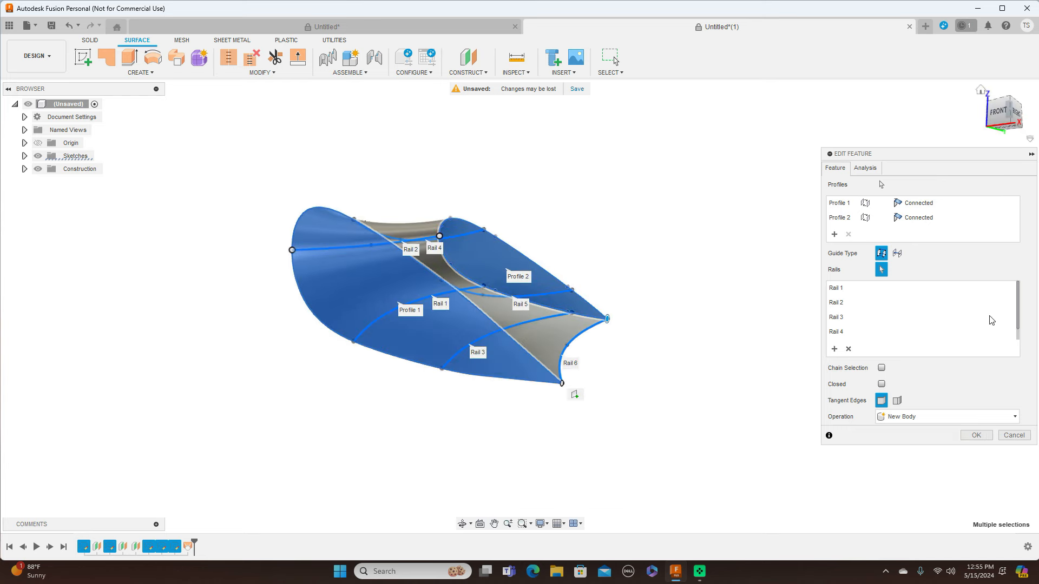
left_click(978, 435)
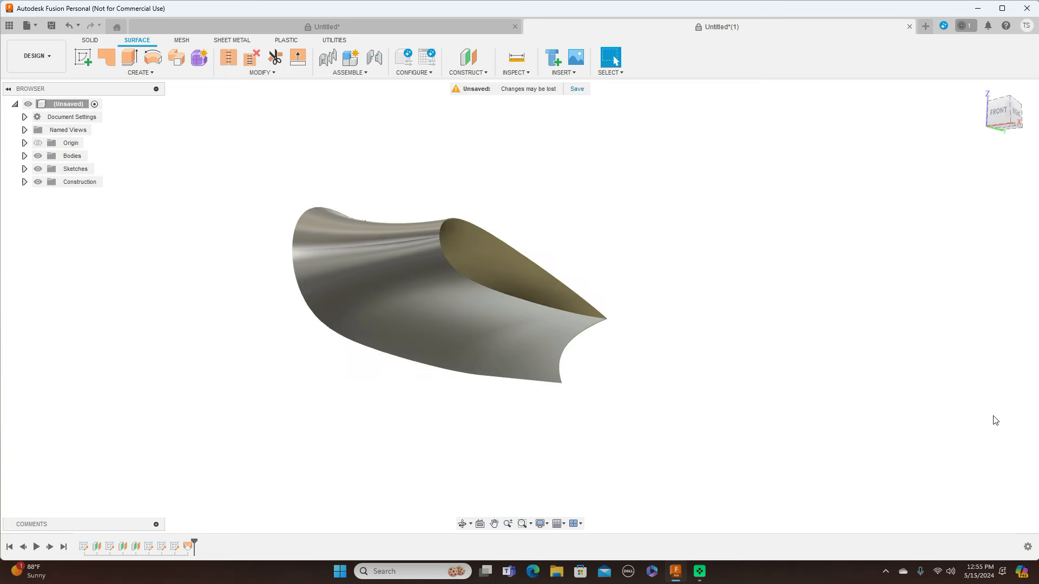
- Examine the curved sides and open ends of the rail-guided loft from the front, the right side and at an angle
left_click(1004, 111)
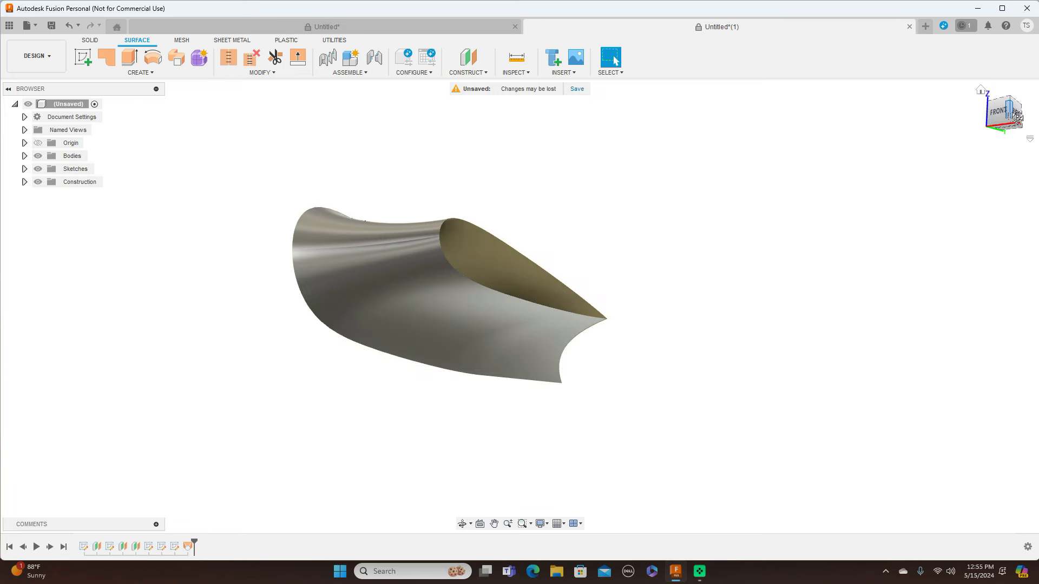
mouse_move(1005, 116)
left_mouse_down()
mouse_move(1023, 116)
mouse_move(931, 121)
mouse_move(917, 176)
mouse_move(979, 166)
left_mouse_up()
left_click(1001, 126)
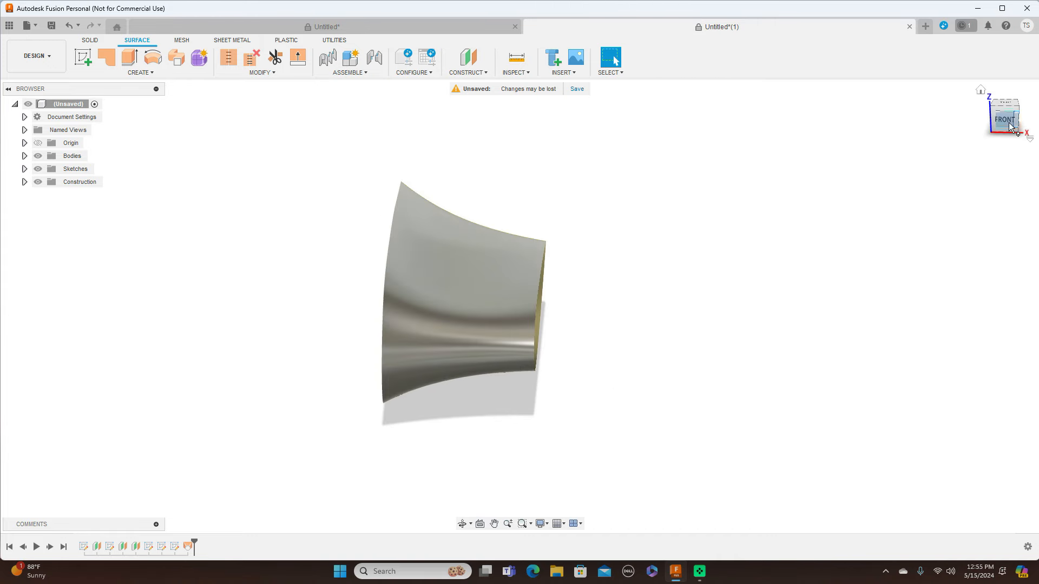
left_click(1007, 124)
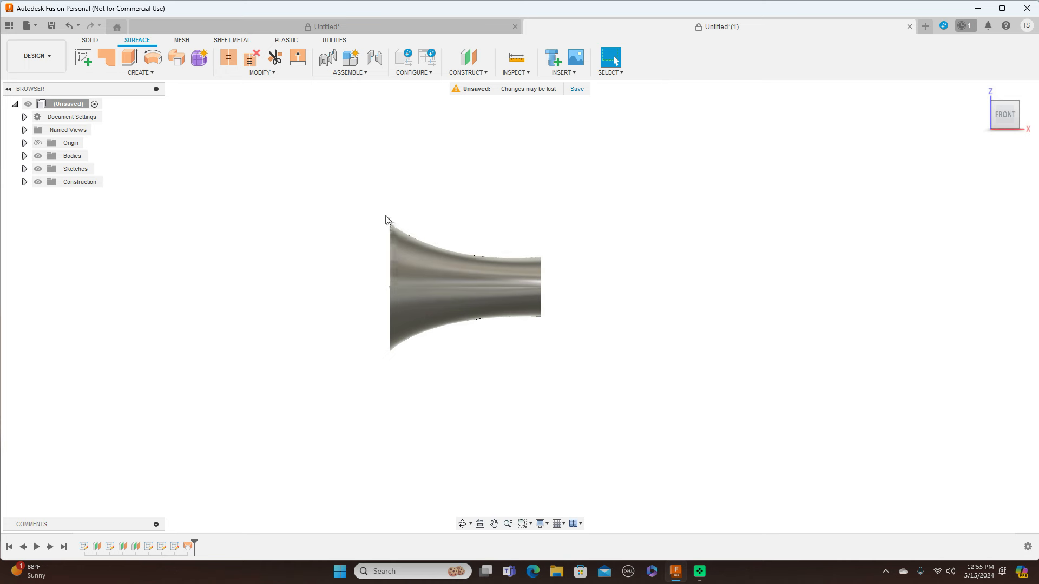
left_click_drag(1007, 109, 1013, 142)
left_click(1013, 120)
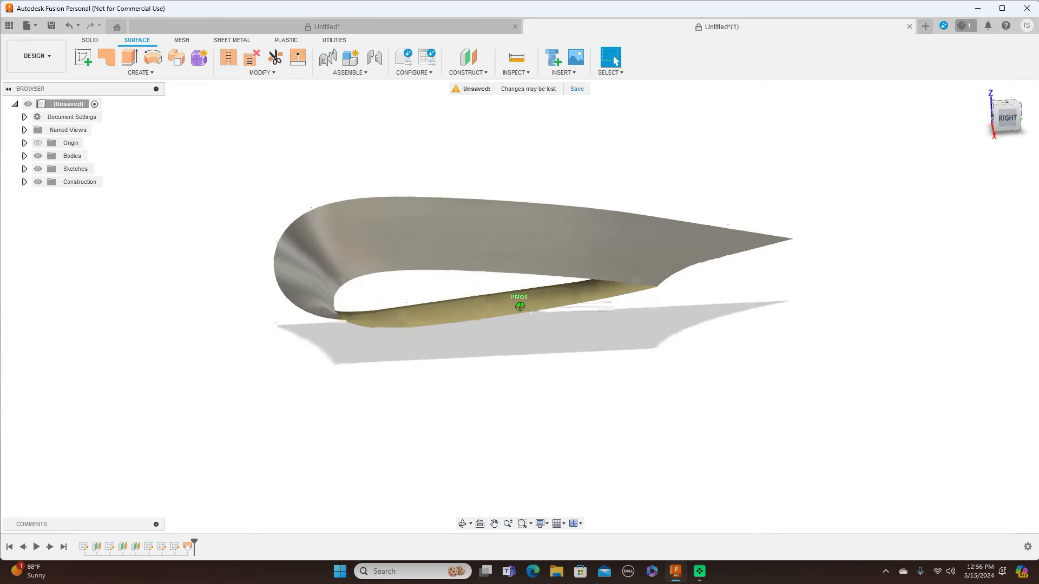
mouse_move(1008, 120)
left_mouse_down()
mouse_move(1034, 122)
mouse_move(1009, 111)
left_mouse_up()
left_click(1007, 118)
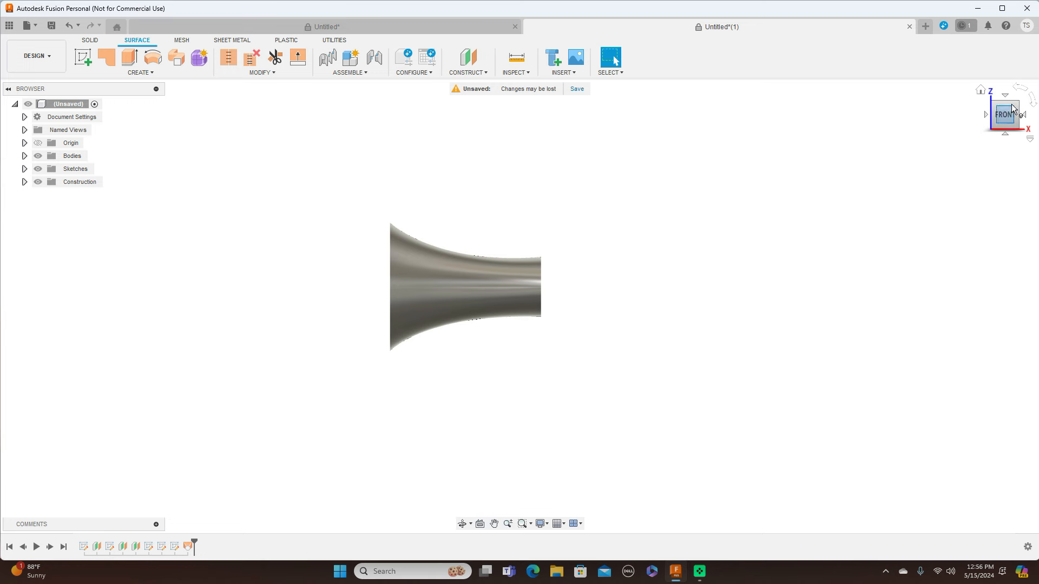
left_click_drag(1018, 113, 990, 122)
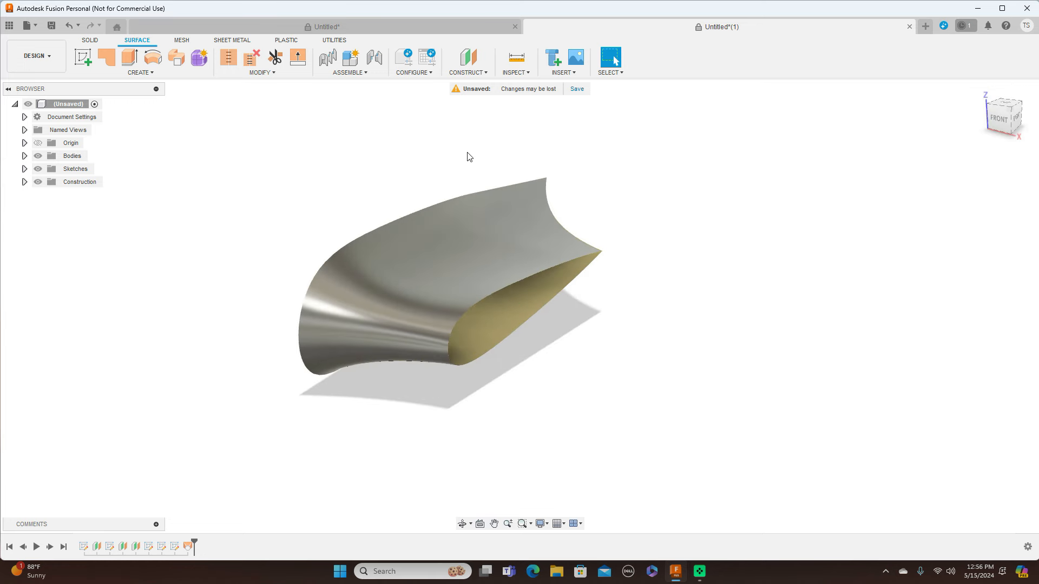
- Show the sketch of the small airfoil profile and the origin geometry, leaving the other sketches hidden
left_click(25, 168)
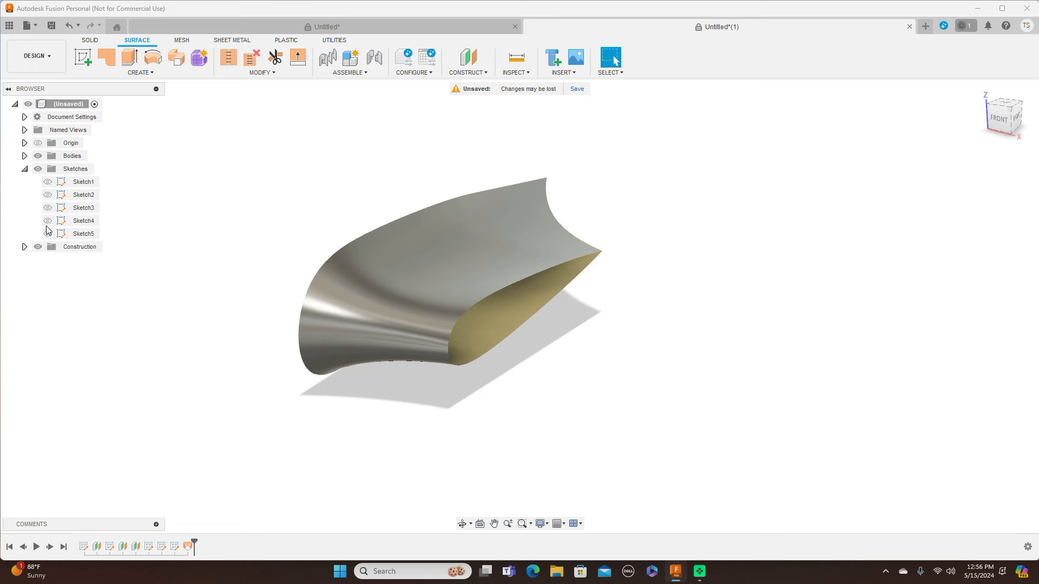
left_click(47, 221)
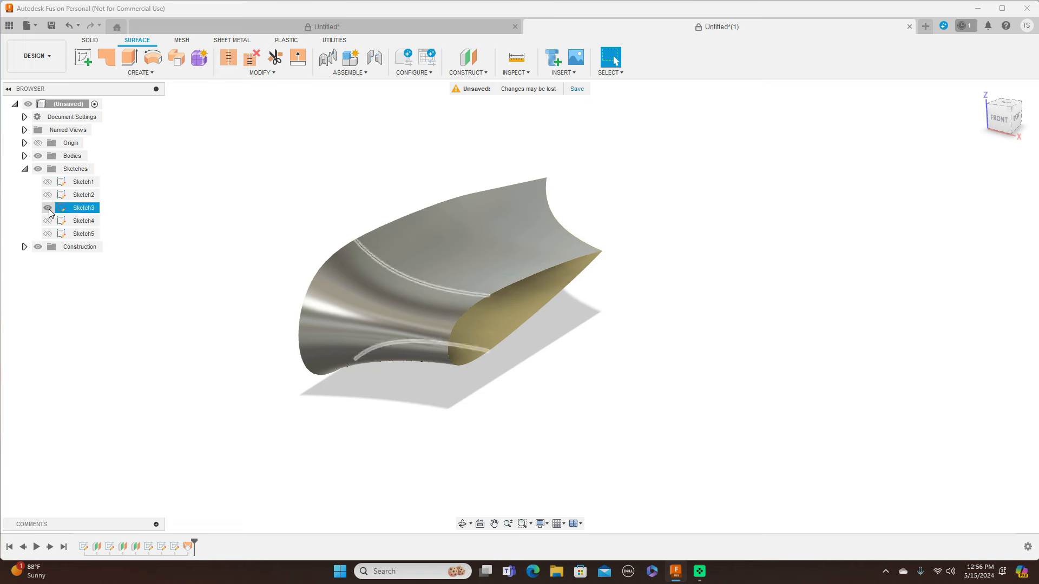
left_click(49, 196)
left_click(48, 195)
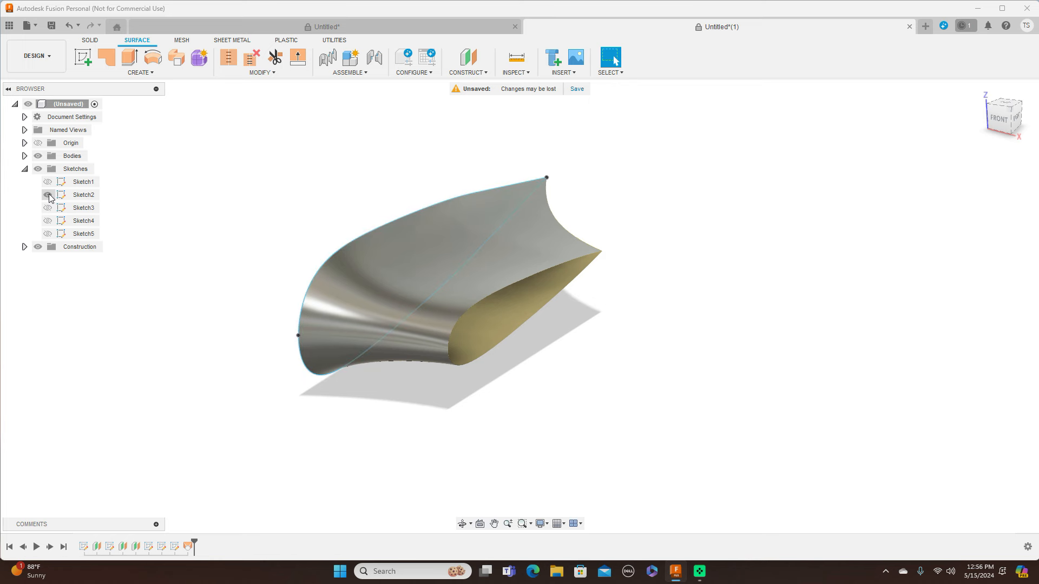
left_click(48, 195)
left_click(47, 182)
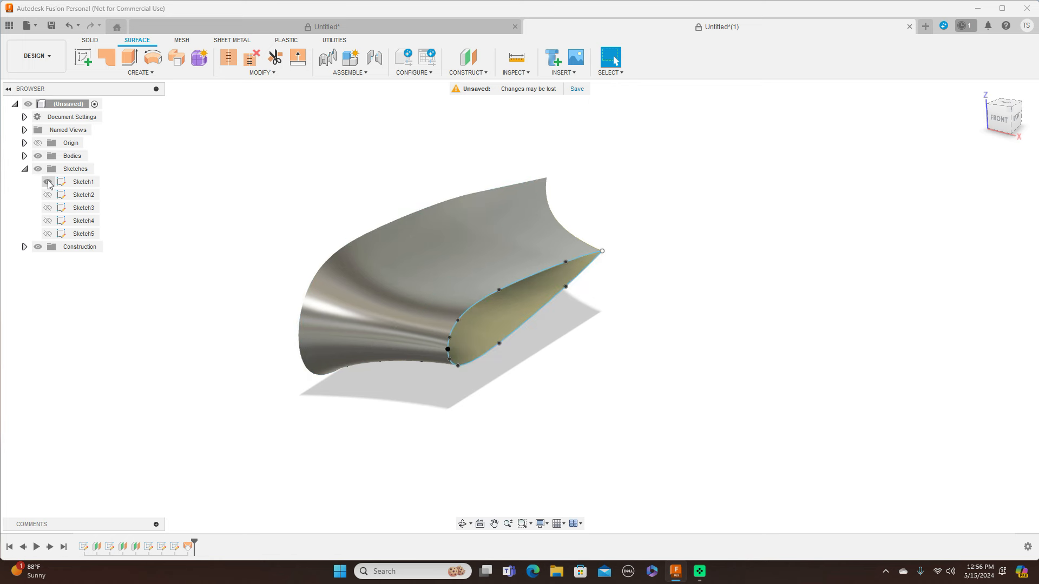
mouse_move(1011, 128)
left_mouse_down()
mouse_move(1038, 106)
mouse_move(1015, 131)
left_mouse_up()
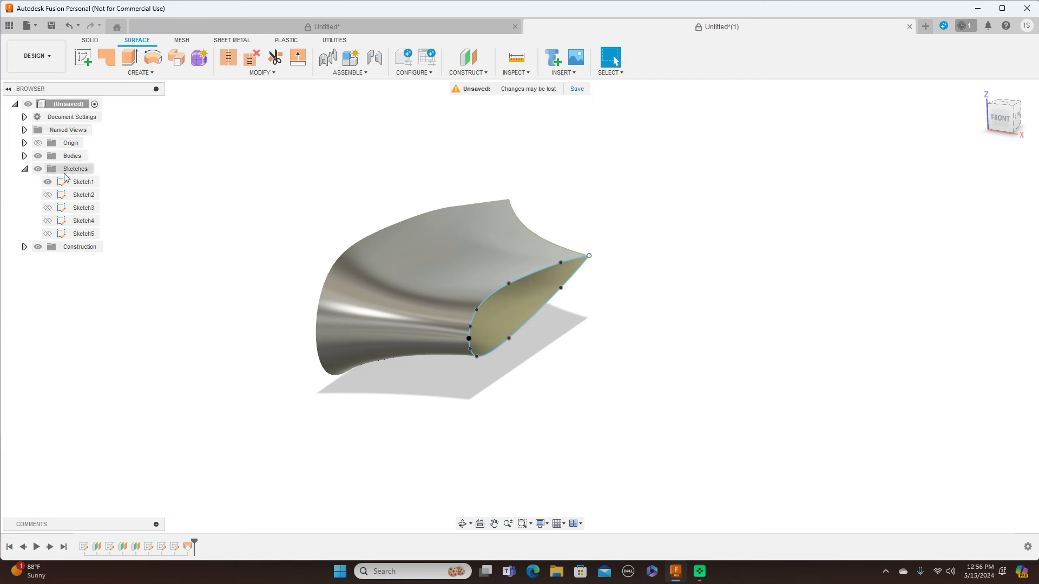
left_click(38, 144)
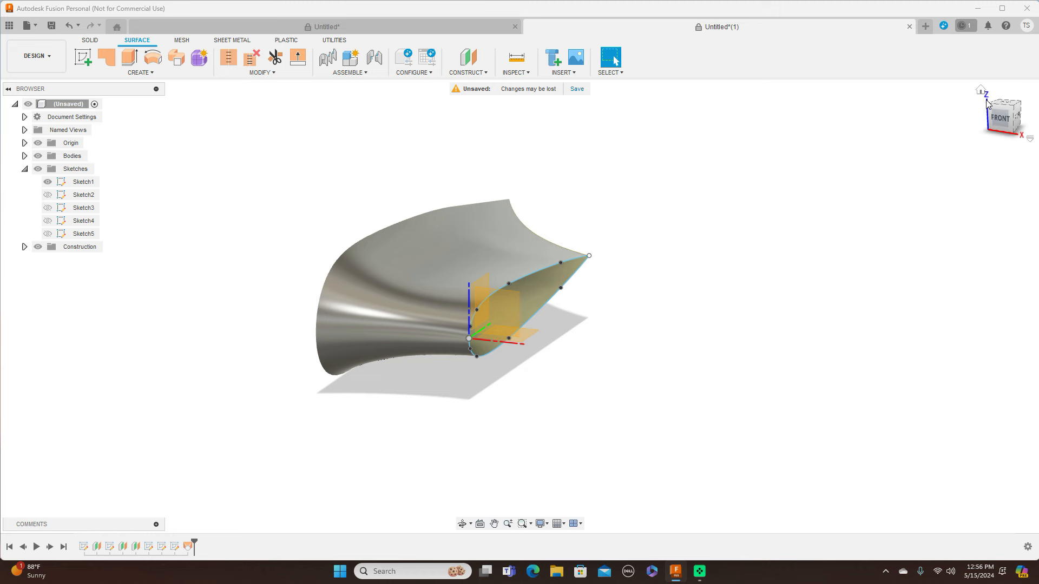
- Start a new sketch on the horizontal XY origin plane
left_click(998, 108)
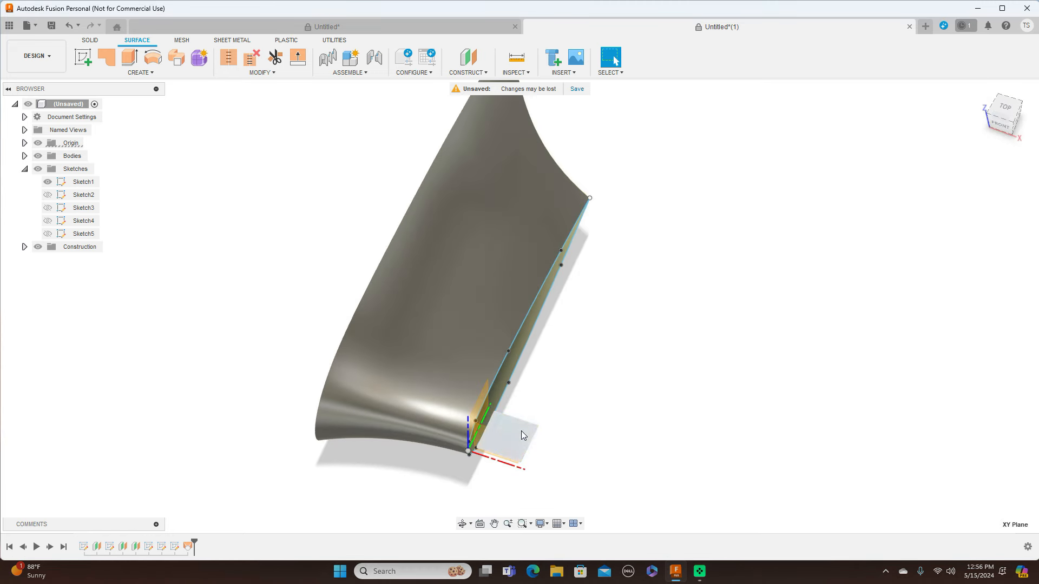
left_click(523, 435)
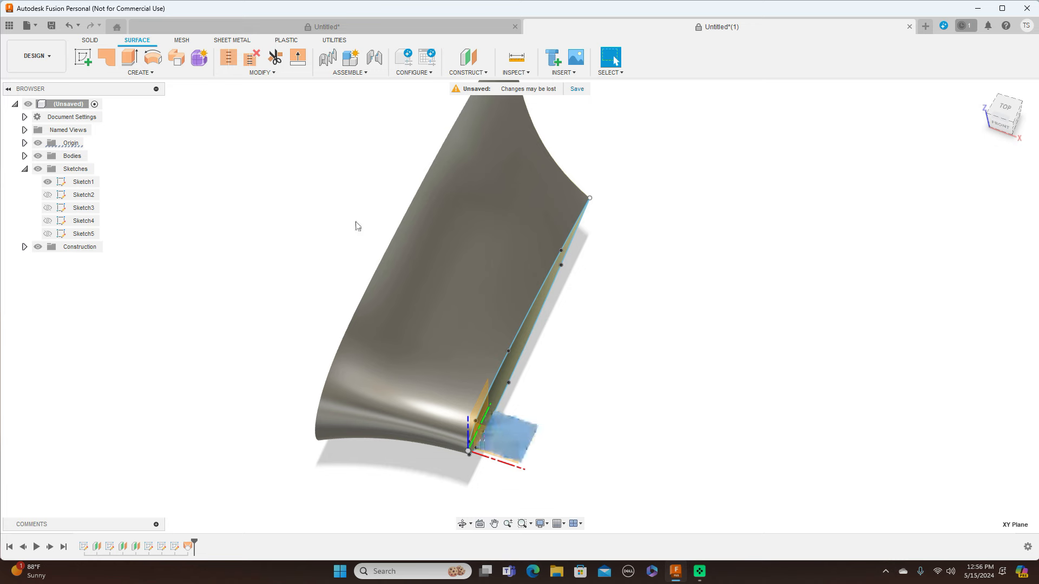
left_click(88, 42)
left_click(84, 57)
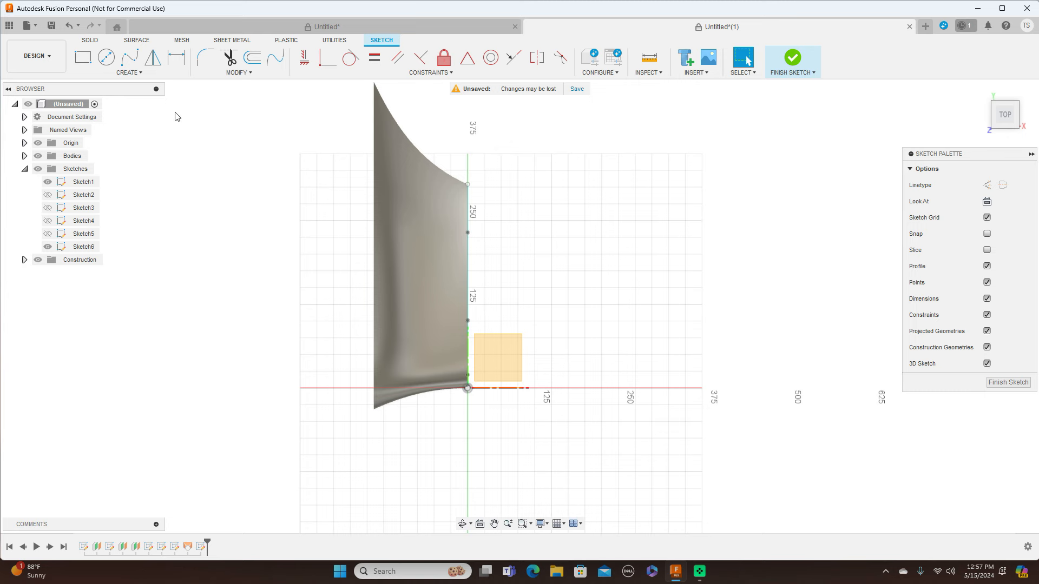
- Draw a five-point fit point spline from the small airfoil's trailing edge, curving gently outward for about 540 mm along X
left_click(129, 57)
left_click(507, 348)
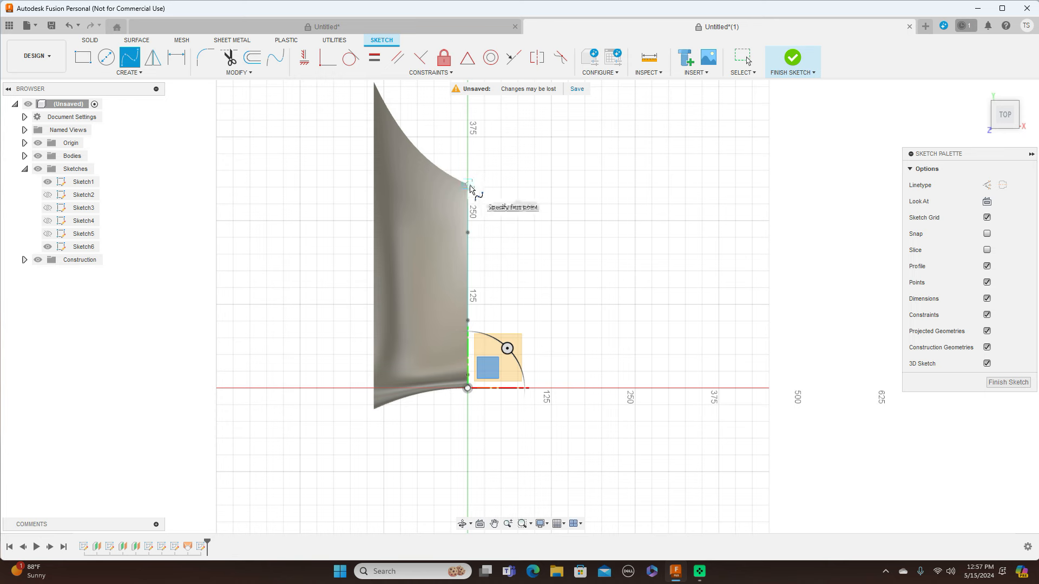
left_click(468, 186)
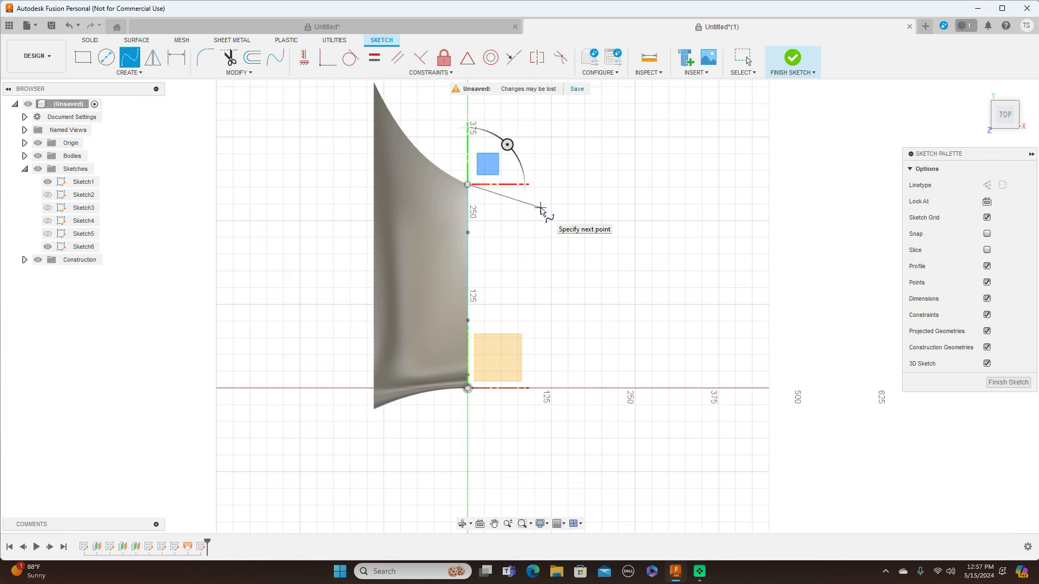
left_click(500, 197)
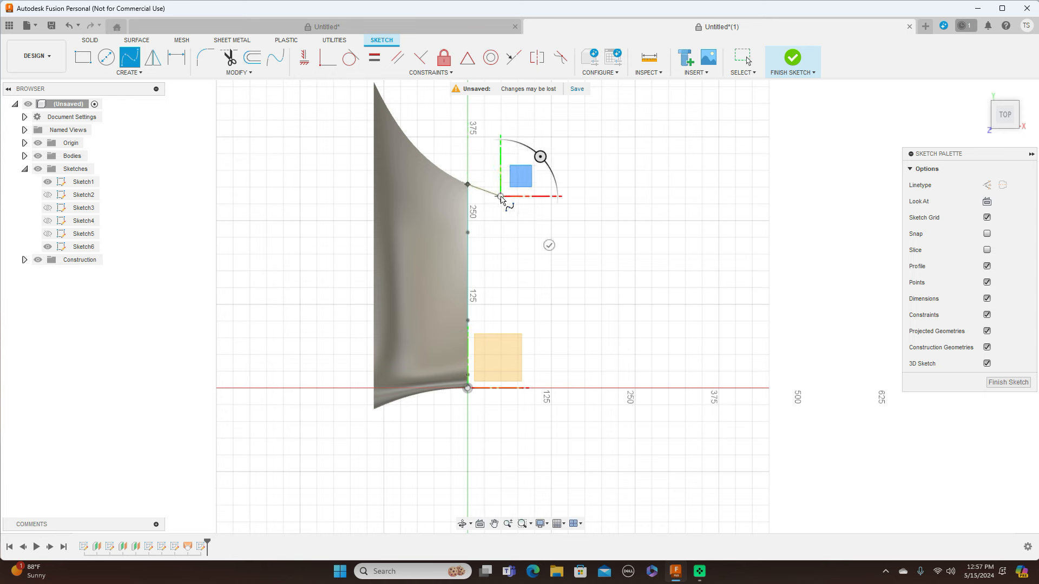
left_click(619, 229)
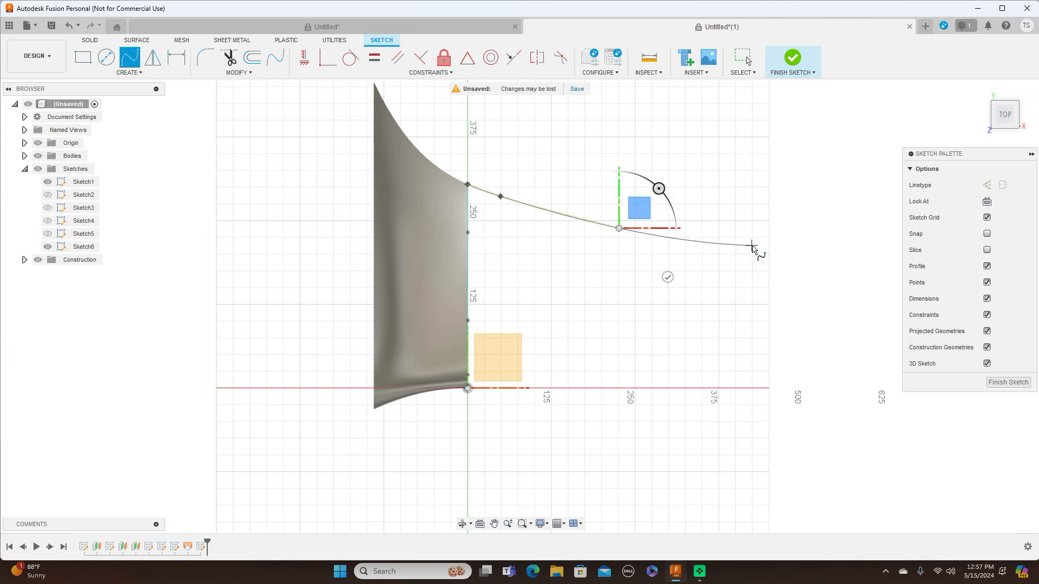
left_click(753, 246)
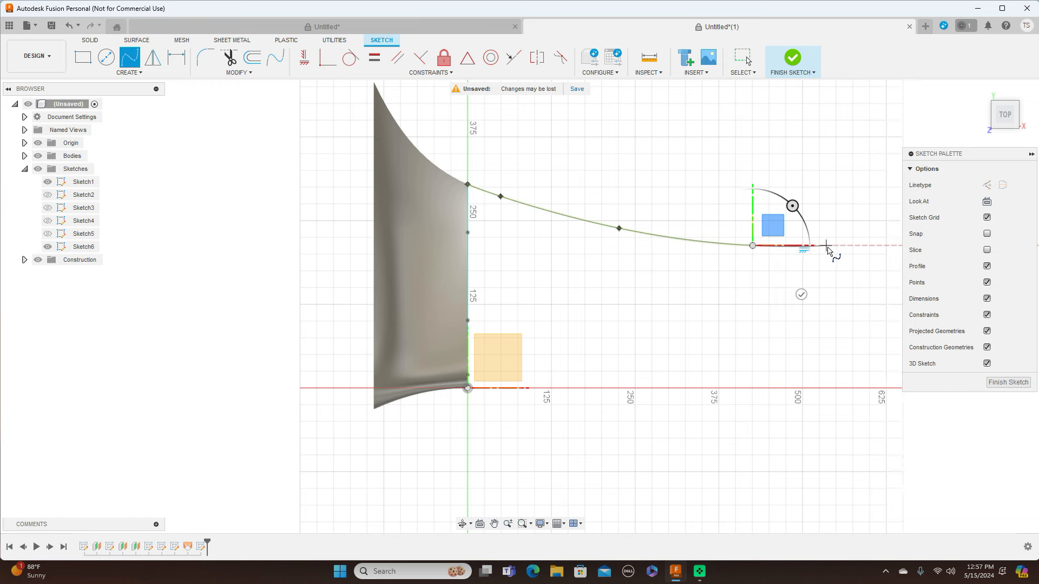
left_click(828, 246)
right_click(827, 247)
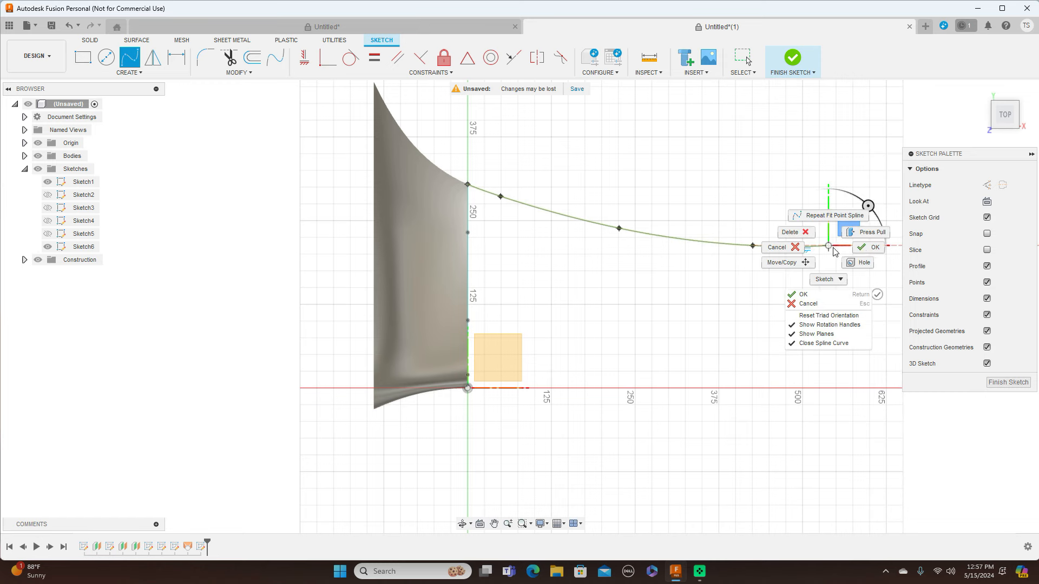
left_click(867, 249)
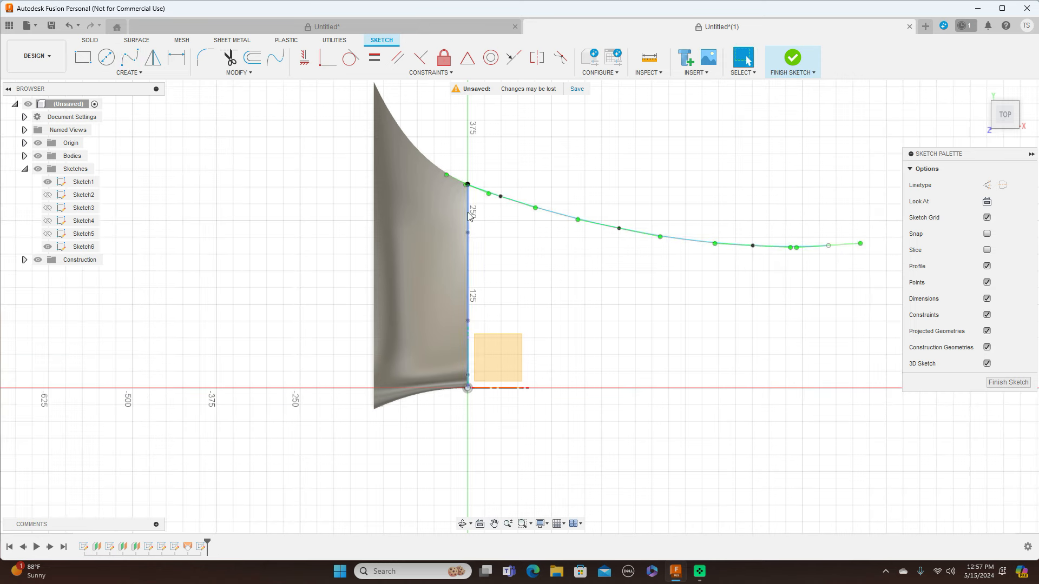
- Draw a line about 540 mm long from the origin outward, ending in line with the spline's end, and finish the sketch
key("l")
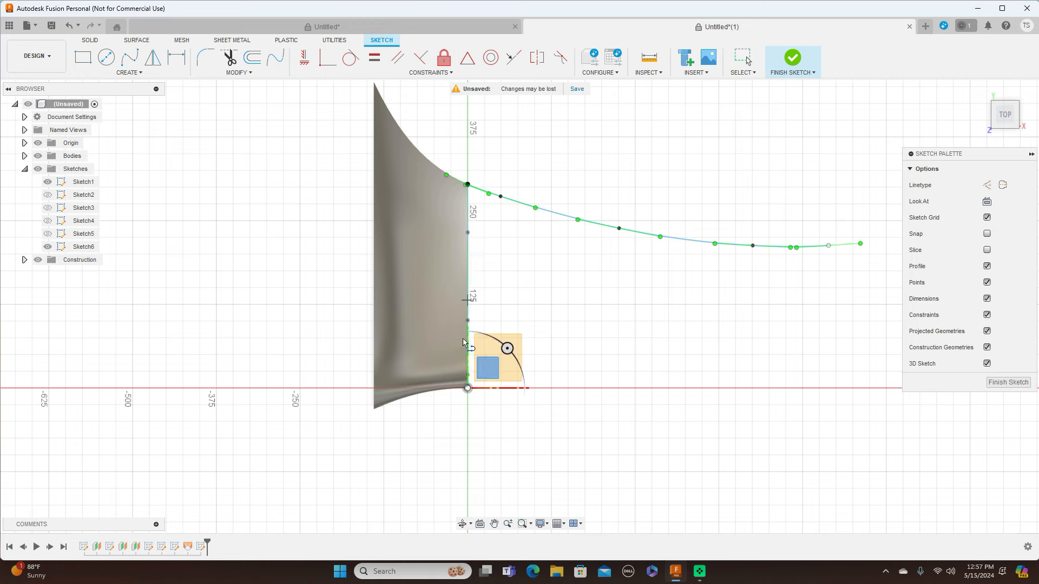
left_click(469, 389)
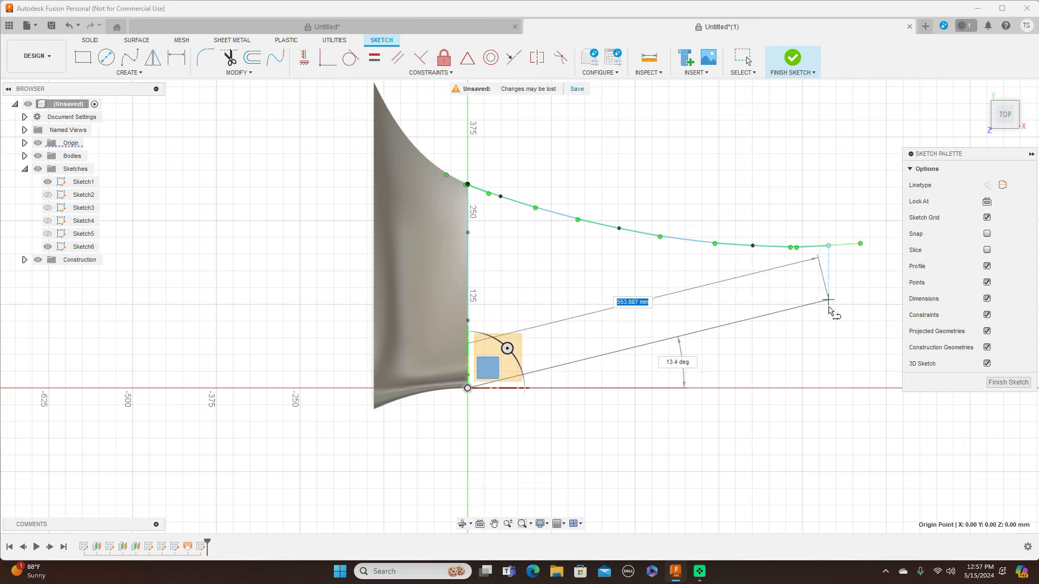
left_click(830, 384)
right_click(831, 384)
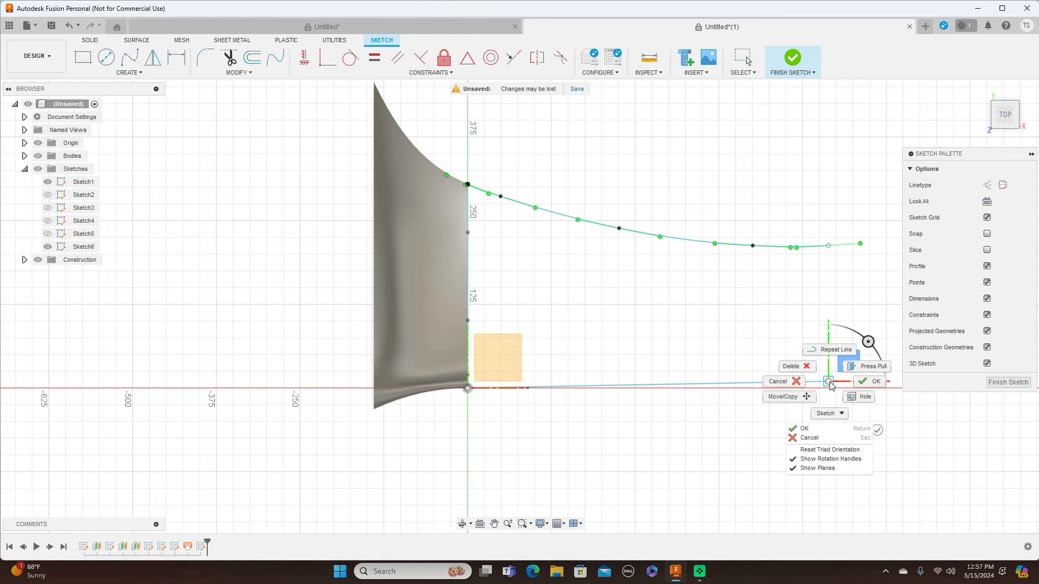
left_click(870, 381)
left_click_drag(1017, 126, 1007, 113)
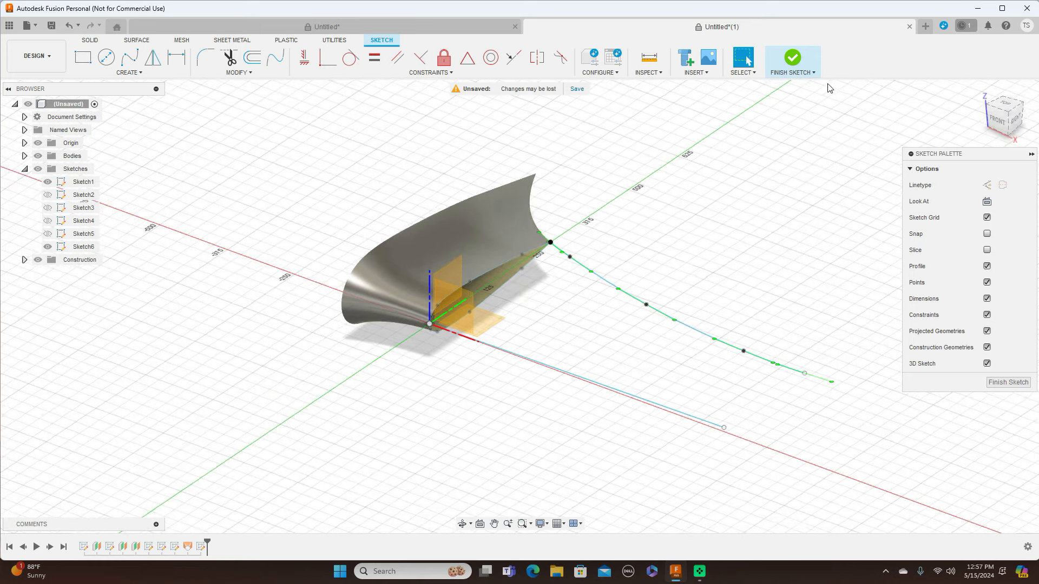
left_click(1016, 383)
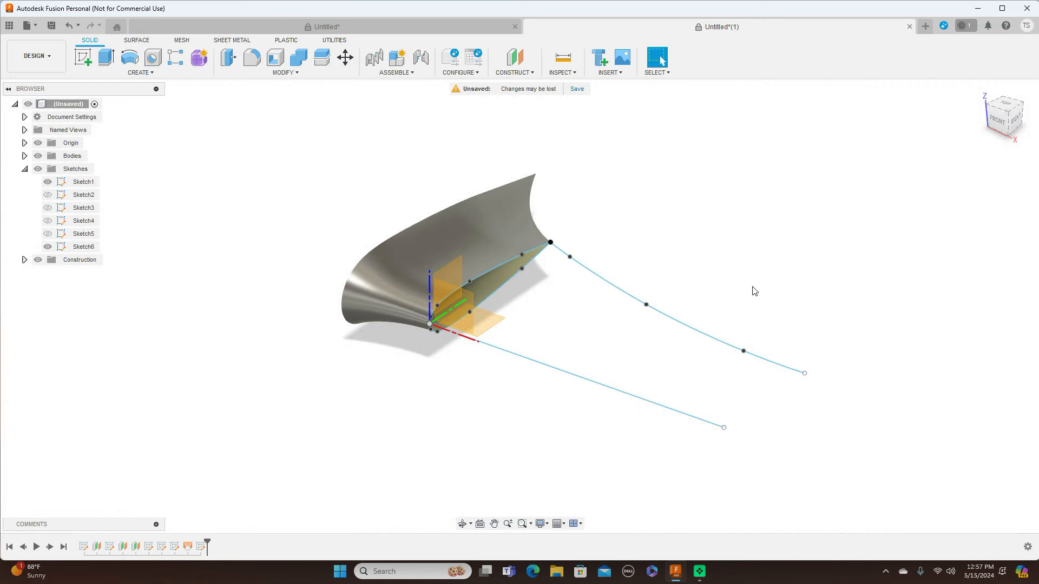
- Start a Sweep of the small airfoil profile, try the trailing-edge spline as a single path, and clear that path selection
left_click(142, 74)
left_click(93, 150)
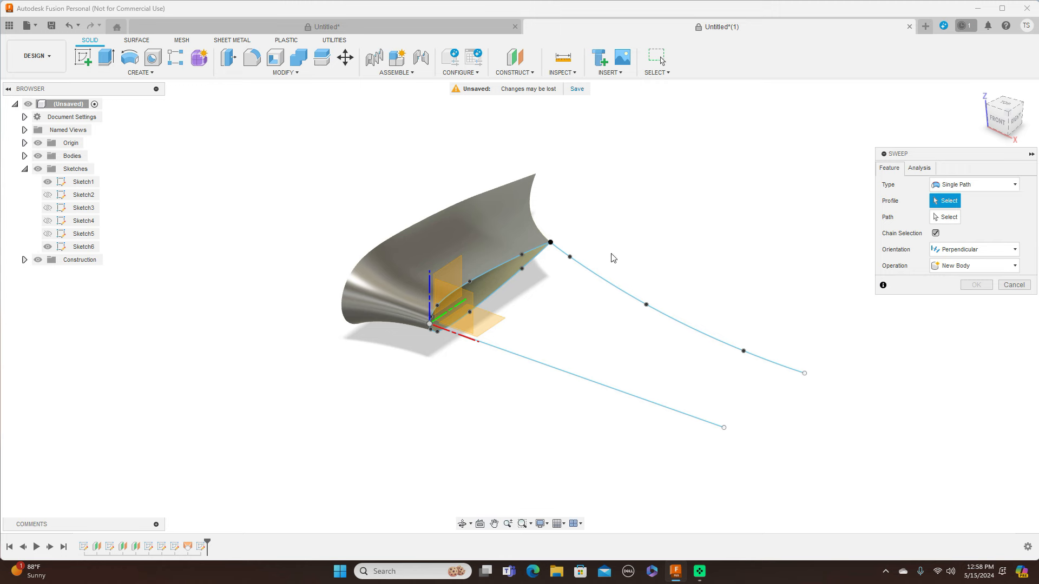
left_click(504, 273)
left_click(946, 217)
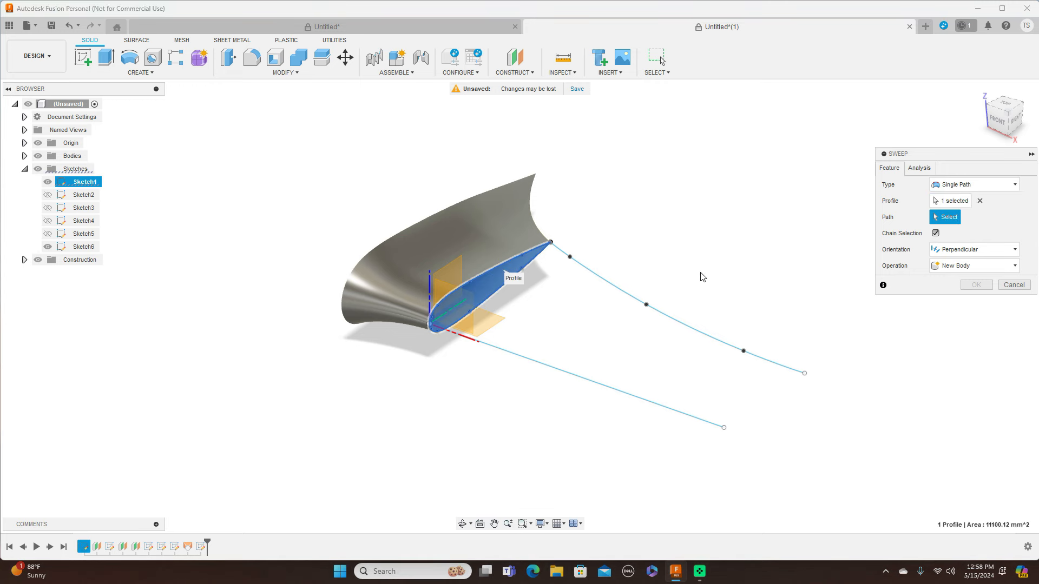
left_click(611, 285)
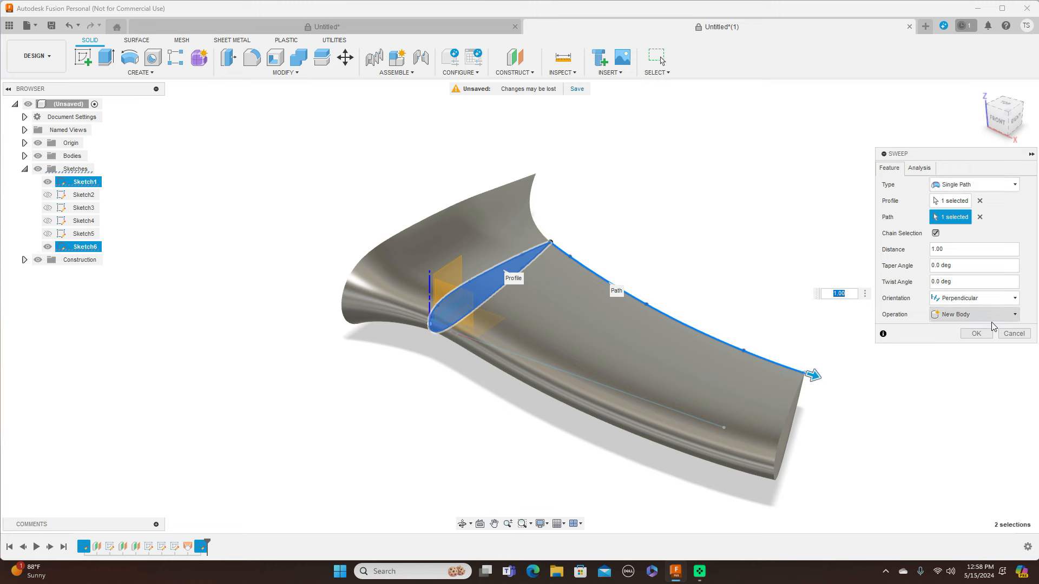
left_click(980, 217)
- Sweep the airfoil as a new body with Path + Guide Rail, using the spline as path and the straight line as guide rail
left_click(1007, 191)
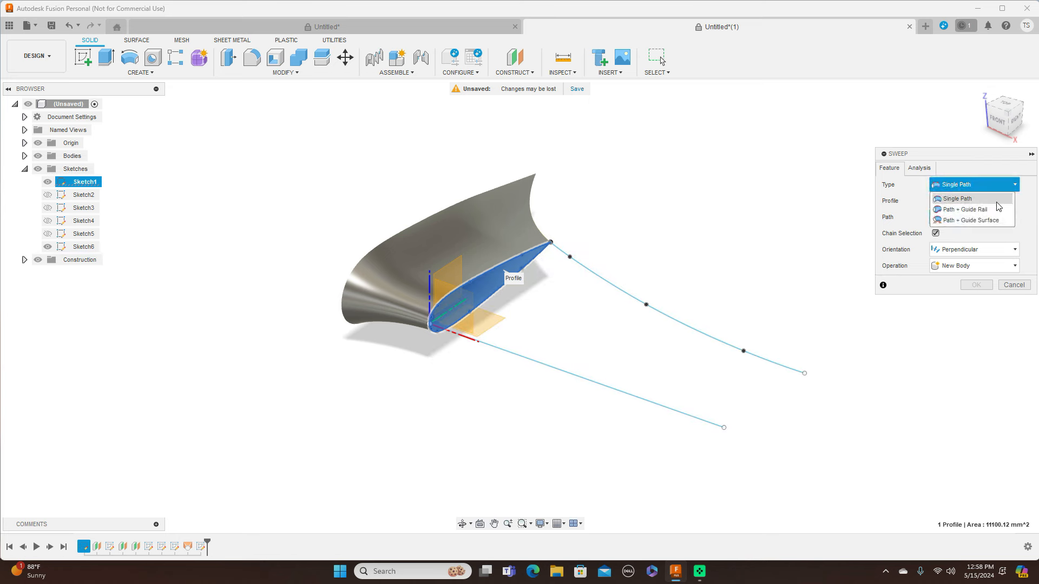
left_click(991, 209)
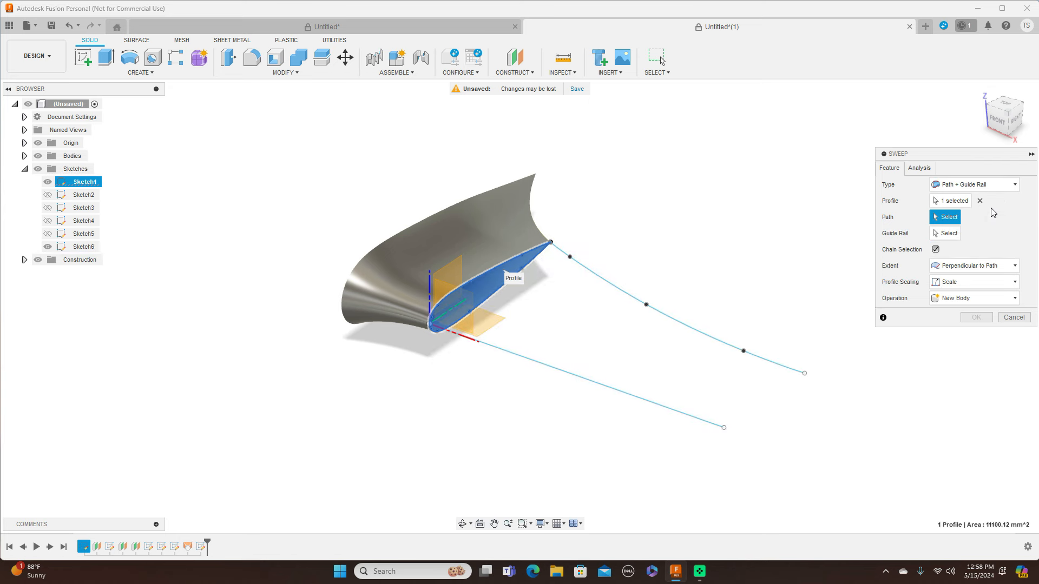
left_click(631, 299)
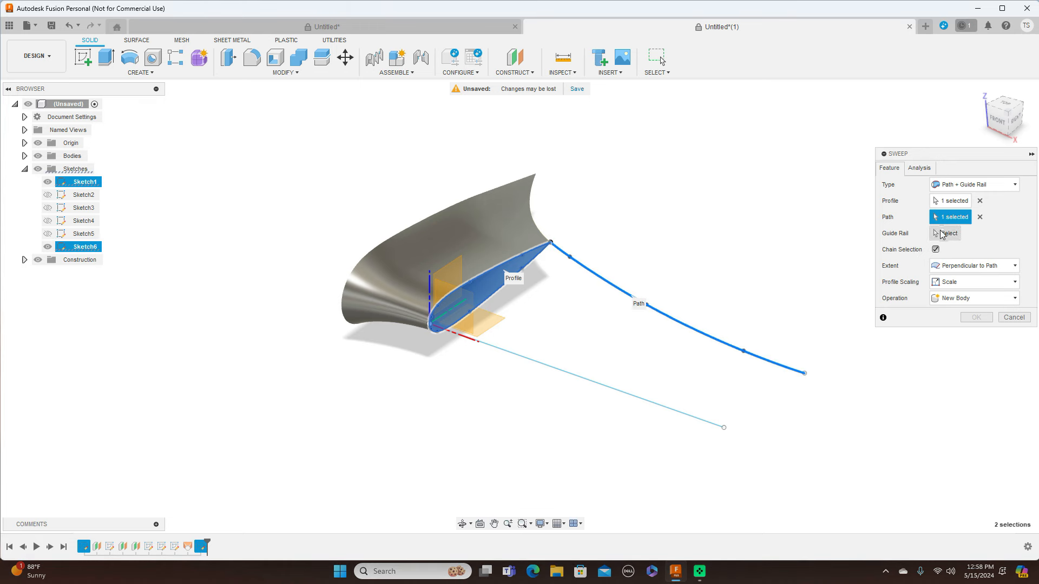
left_click(946, 233)
left_click(587, 378)
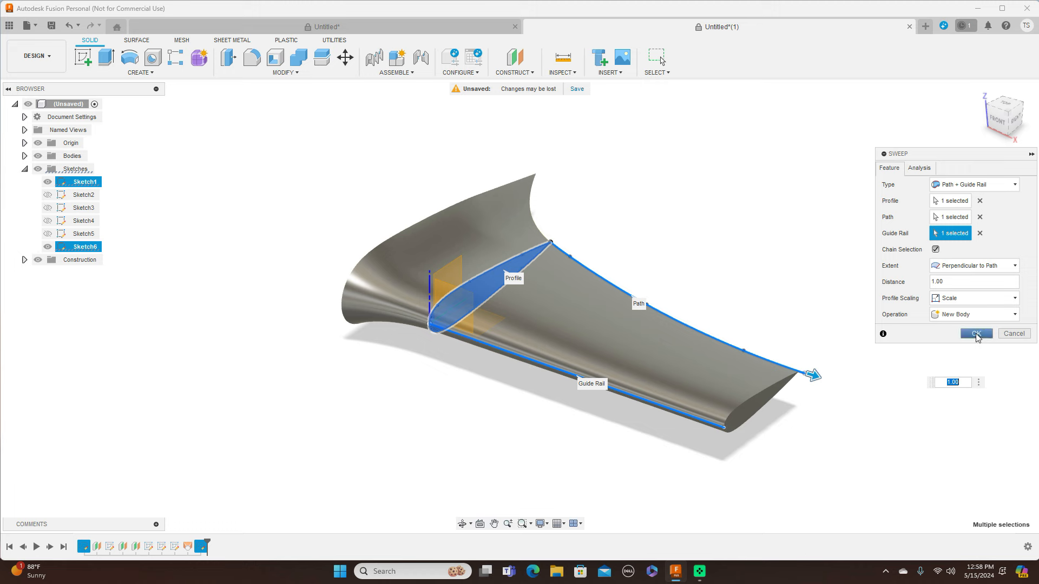
left_click(976, 334)
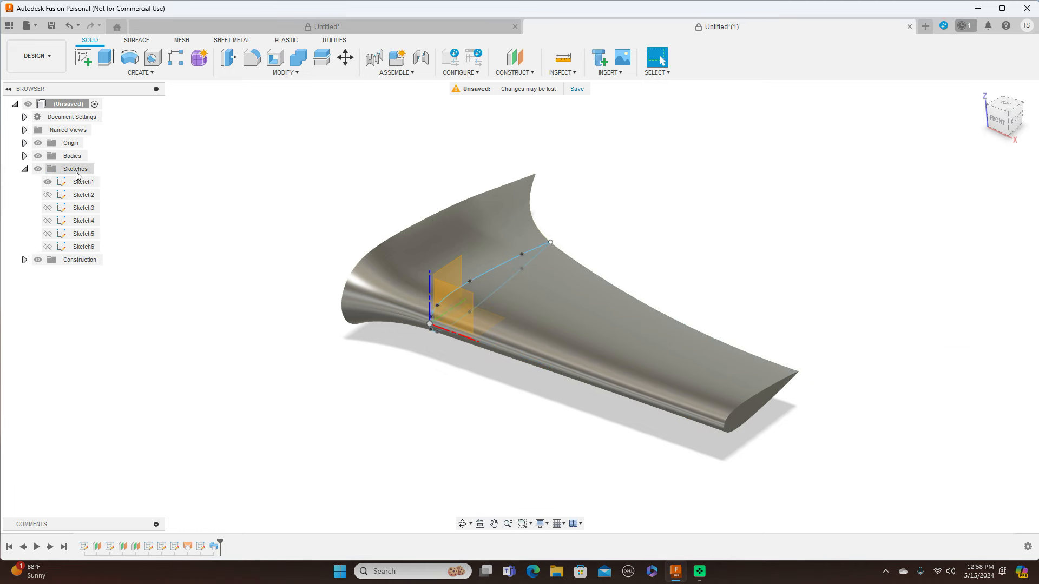
- Hide all sketches and the origin geometry, and examine the transition between loft and swept wing from the front and at an angle
left_click(38, 169)
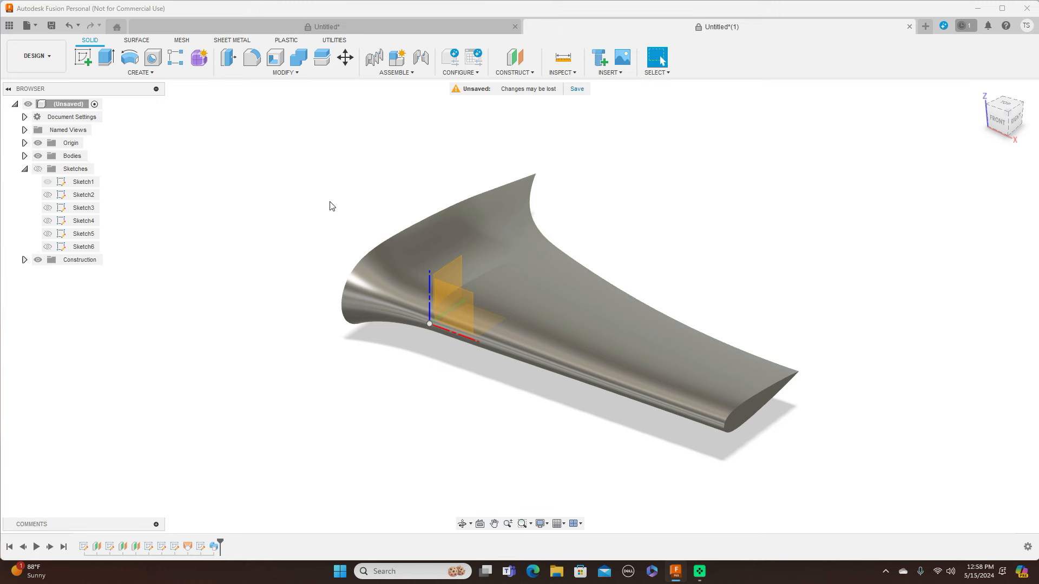
left_click(38, 143)
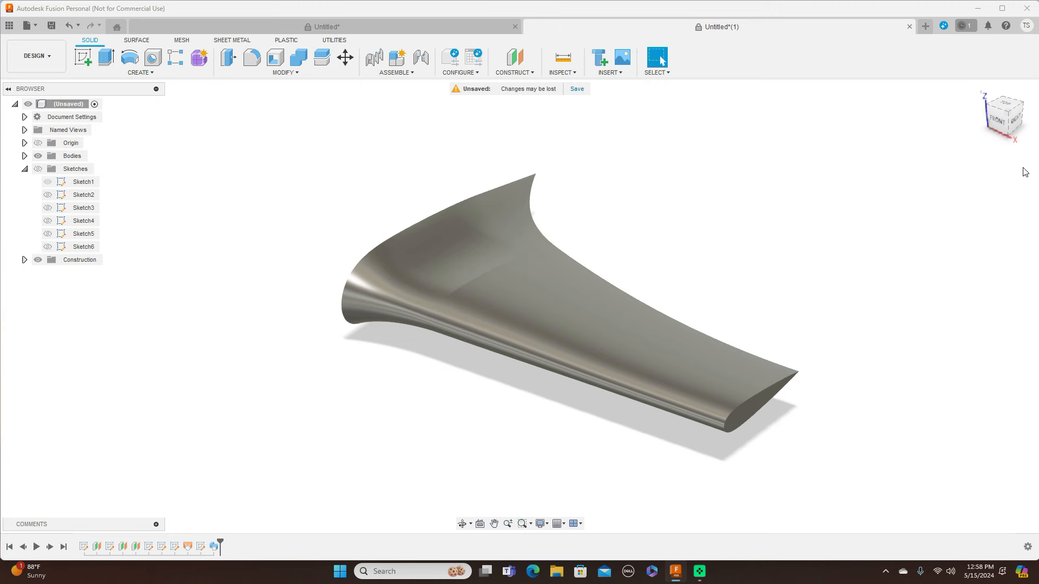
left_click(1008, 121)
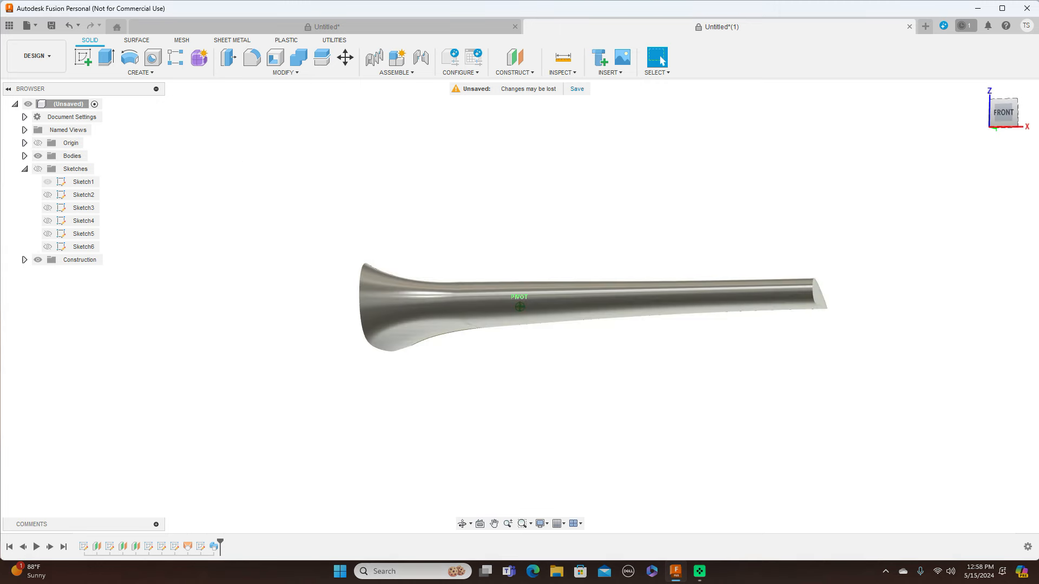
mouse_move(1007, 122)
left_mouse_down()
mouse_move(1008, 168)
mouse_move(961, 141)
mouse_move(960, 115)
mouse_move(1005, 117)
left_mouse_up()
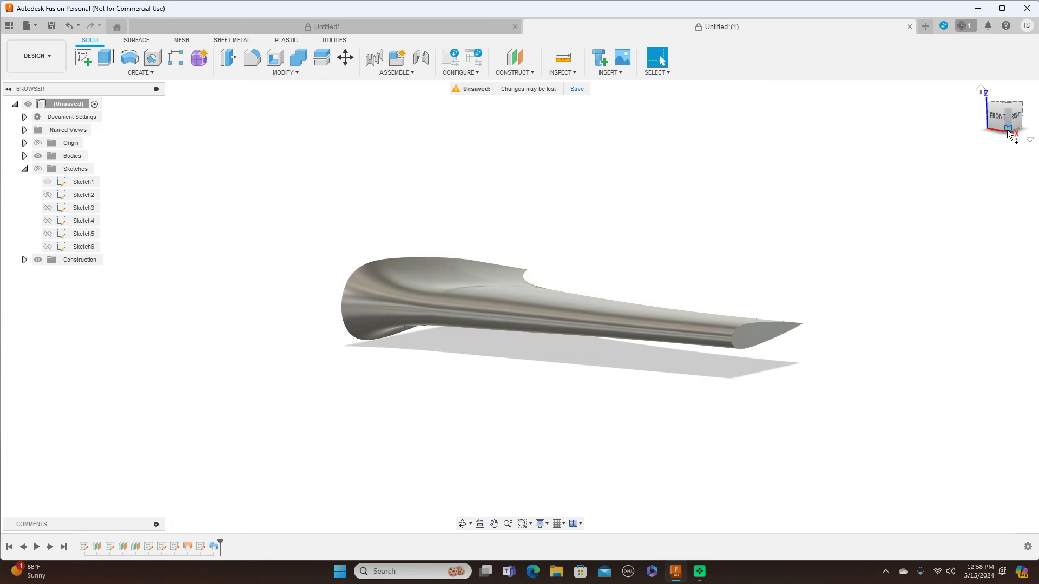
mouse_move(1007, 126)
left_mouse_down()
mouse_move(1026, 130)
mouse_move(1027, 121)
mouse_move(1002, 133)
mouse_move(1004, 123)
left_mouse_up()
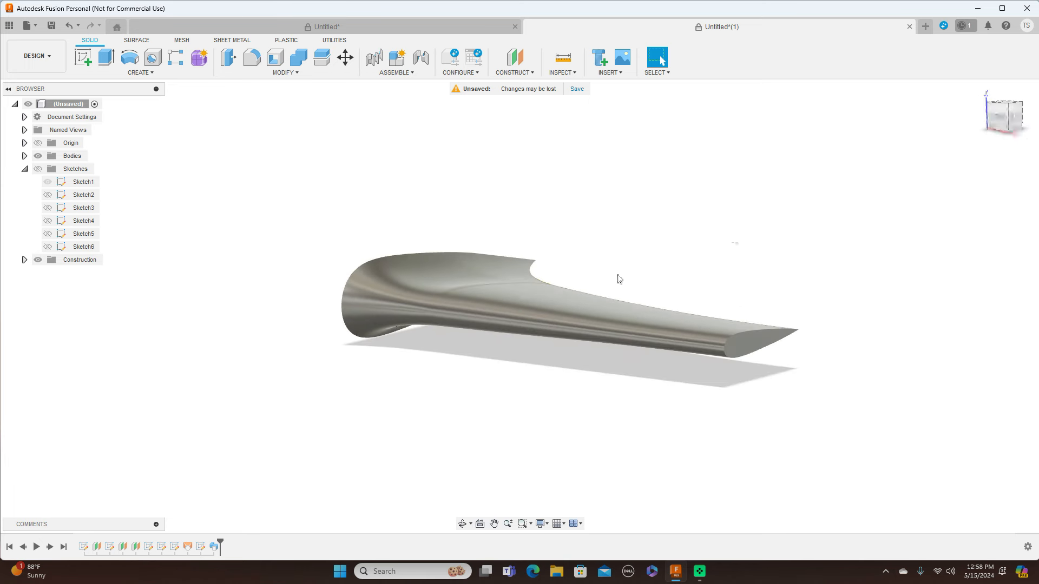
left_click(1008, 120)
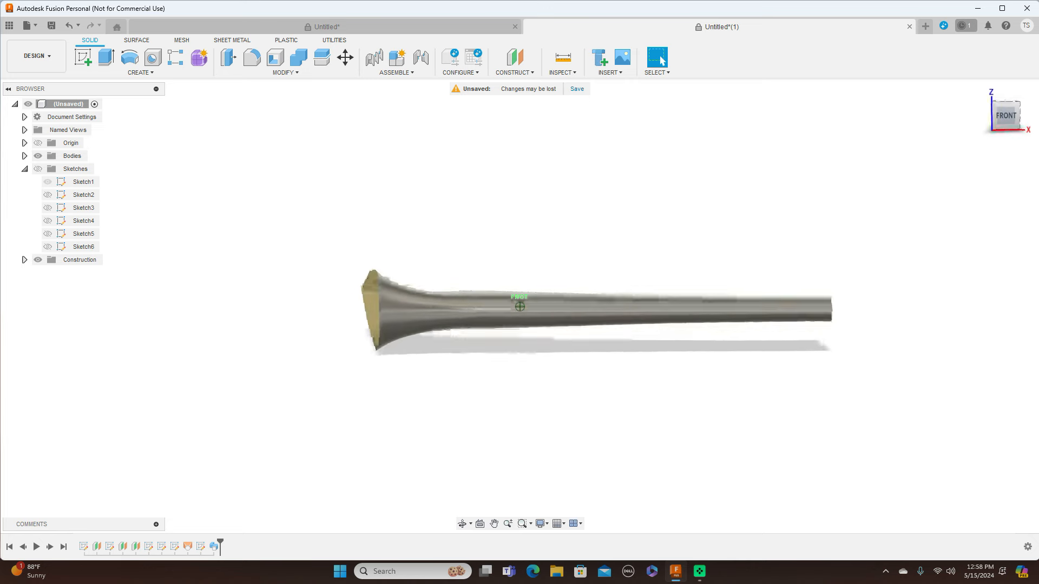
mouse_move(1008, 121)
left_mouse_down()
mouse_move(1028, 121)
mouse_move(1004, 114)
mouse_move(1012, 123)
mouse_move(998, 132)
left_mouse_up()
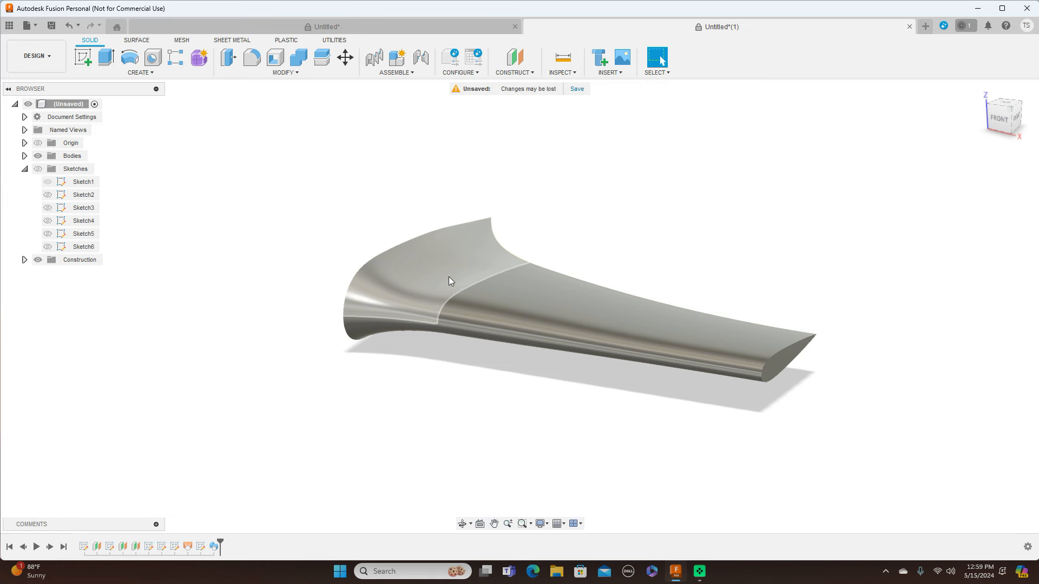
left_click(1000, 117)
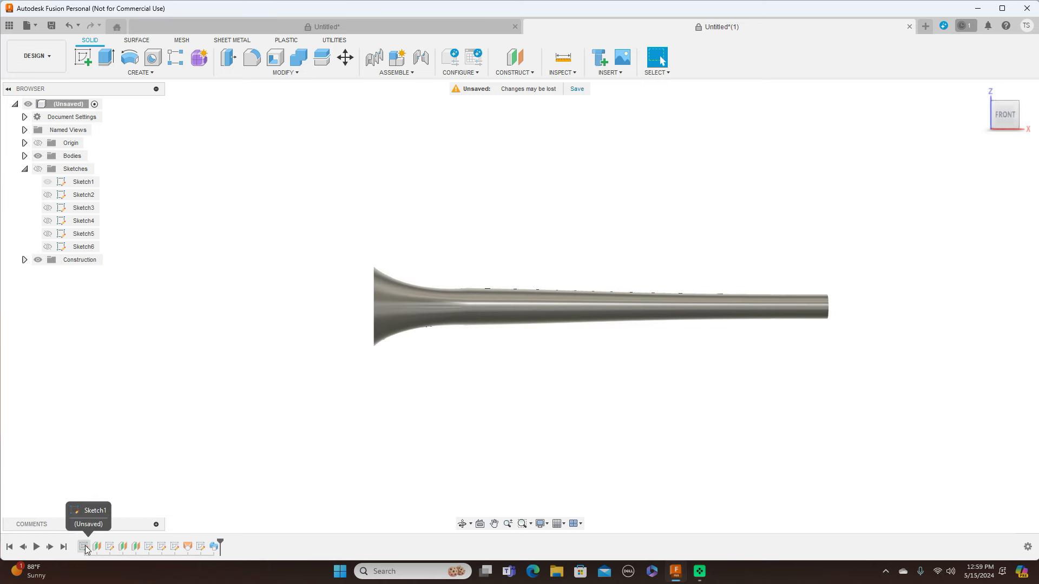
- Open the large airfoil's sketch for editing, view it from the front, and close it without changes
left_click(112, 551)
right_click(112, 550)
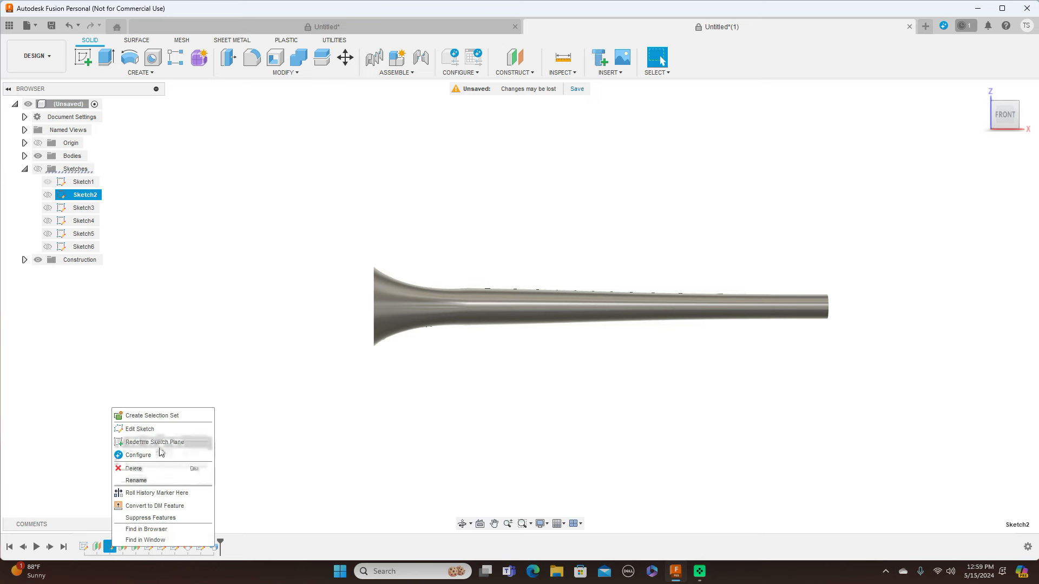
left_click(161, 430)
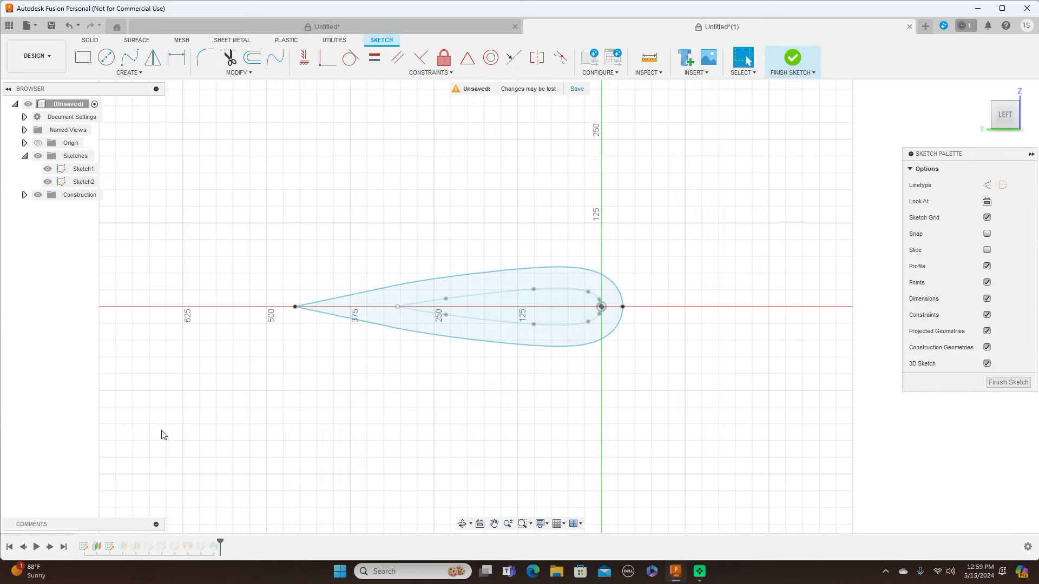
left_click(1025, 114)
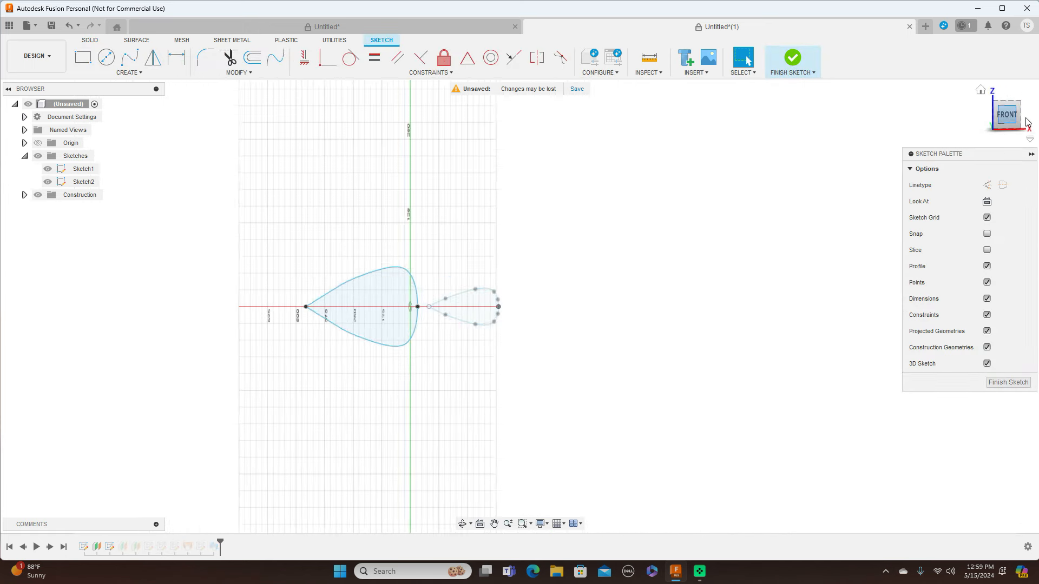
left_click(1007, 382)
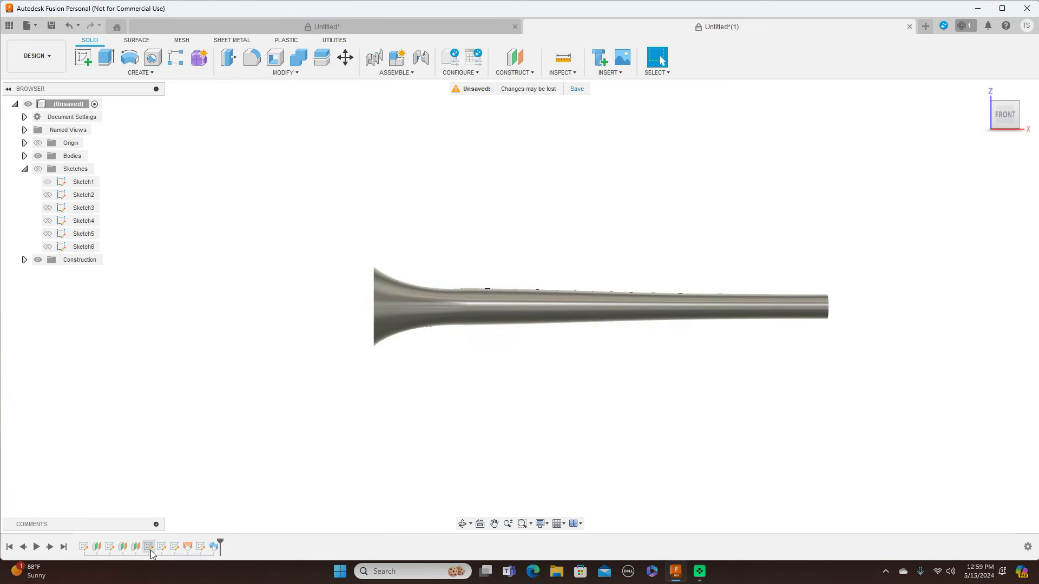
- Try bulging both guide rails in Sketch3 outward by moving their middle fit points to about Z -57 and 57 mm, and finish the sketch
left_click(149, 547)
right_click(151, 550)
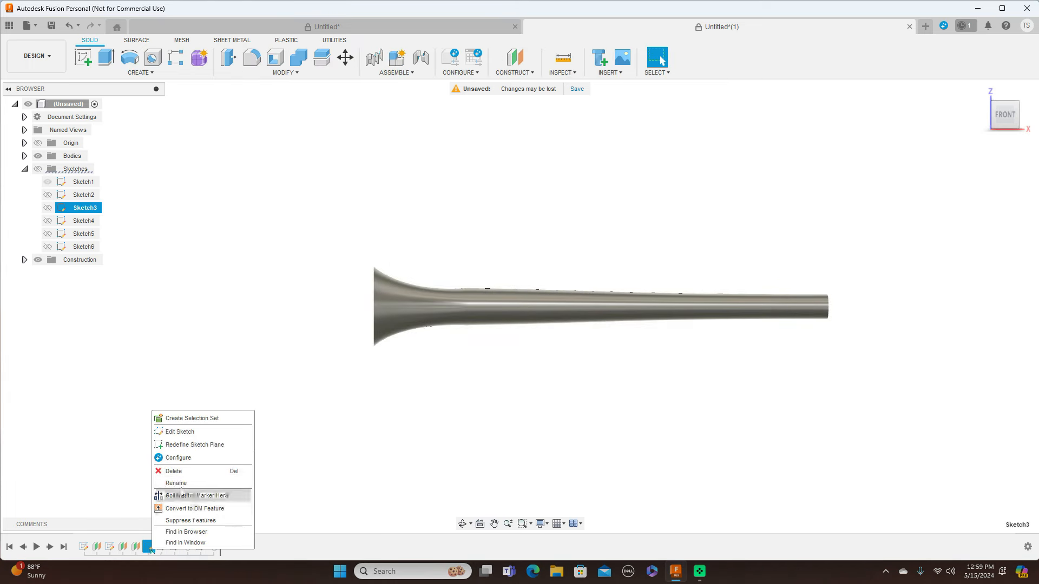
left_click(188, 433)
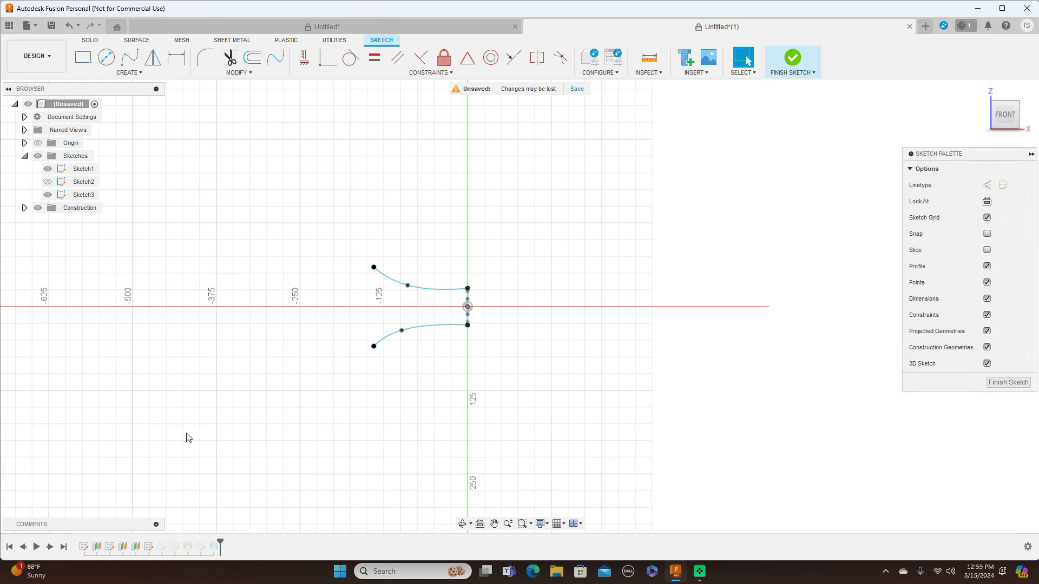
scroll(448, 358, "up", 3)
left_click(382, 322)
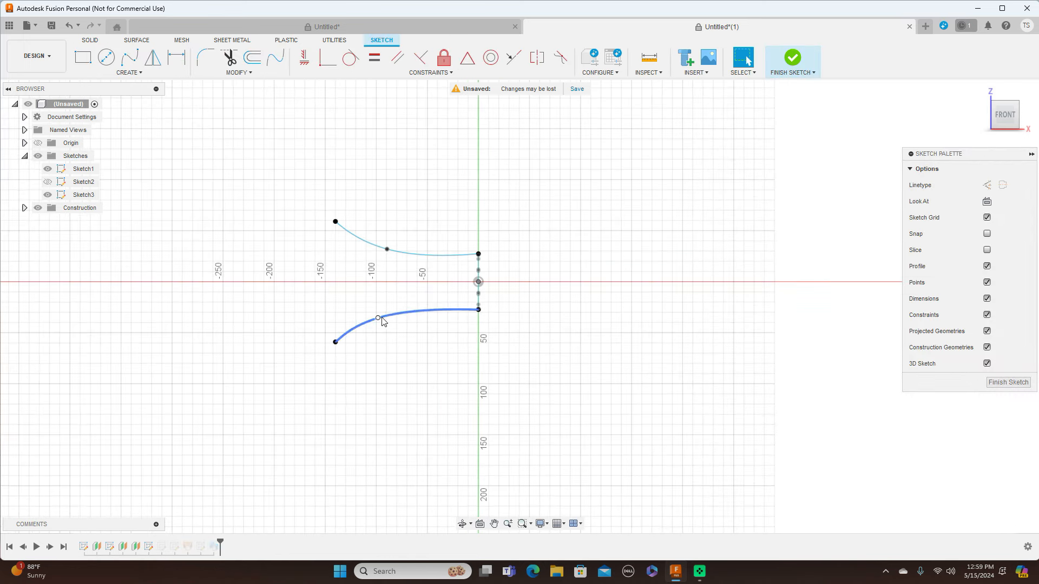
left_click_drag(379, 320, 384, 345)
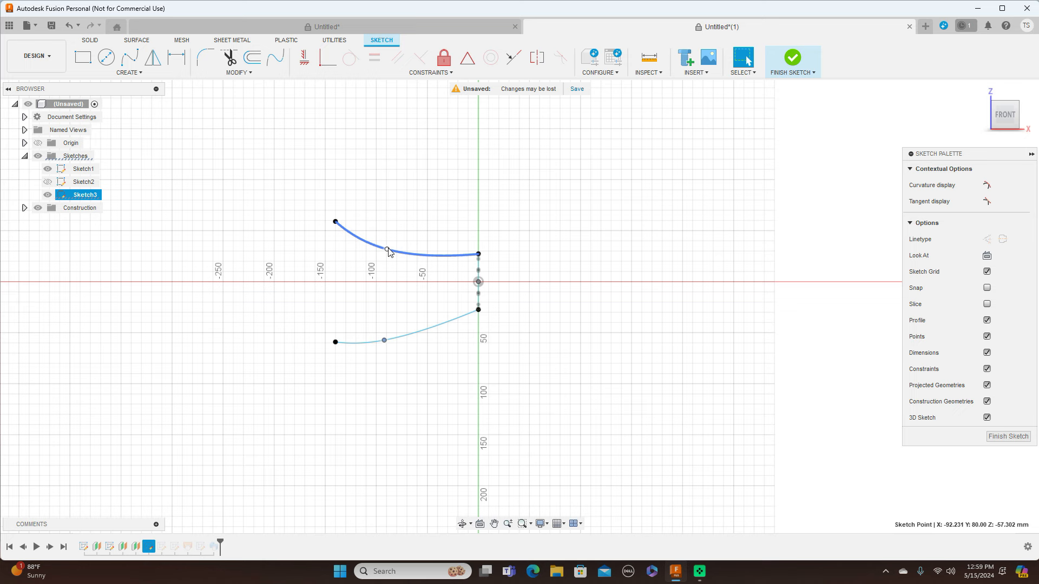
left_click_drag(388, 250, 391, 225)
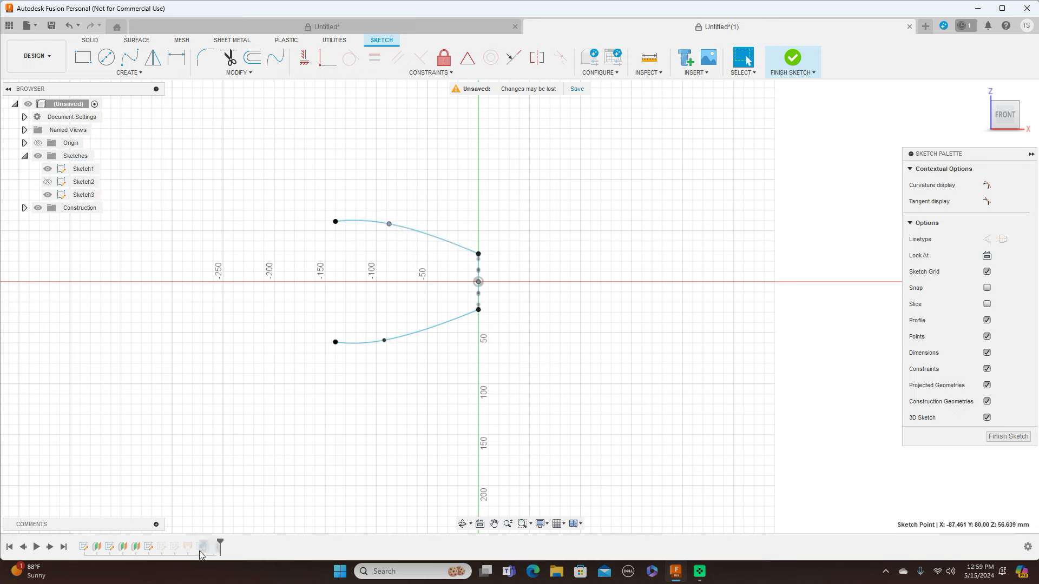
left_click(1006, 436)
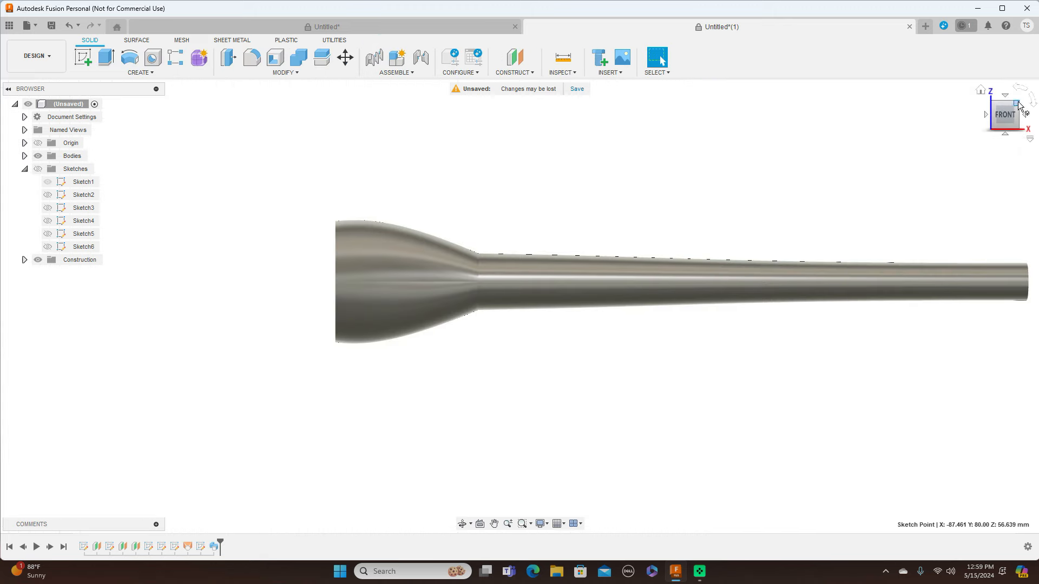
mouse_move(1020, 103)
left_mouse_down()
mouse_move(1004, 113)
mouse_move(1020, 115)
left_mouse_up()
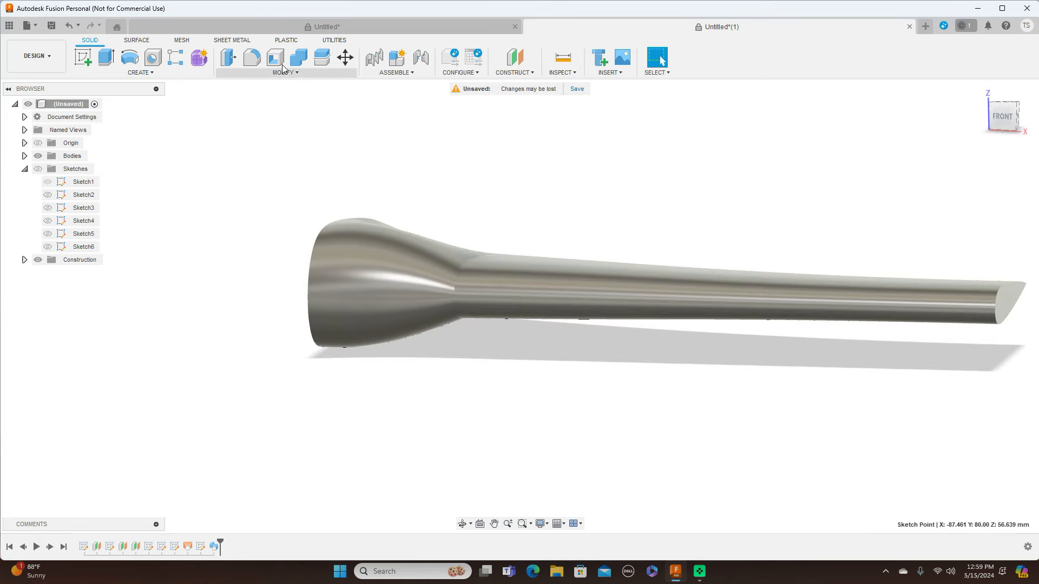
- Undo the outward reshaping of both guide rails and exit the sketch
left_click(69, 26)
left_click(70, 26)
left_click(70, 26)
left_click(69, 26)
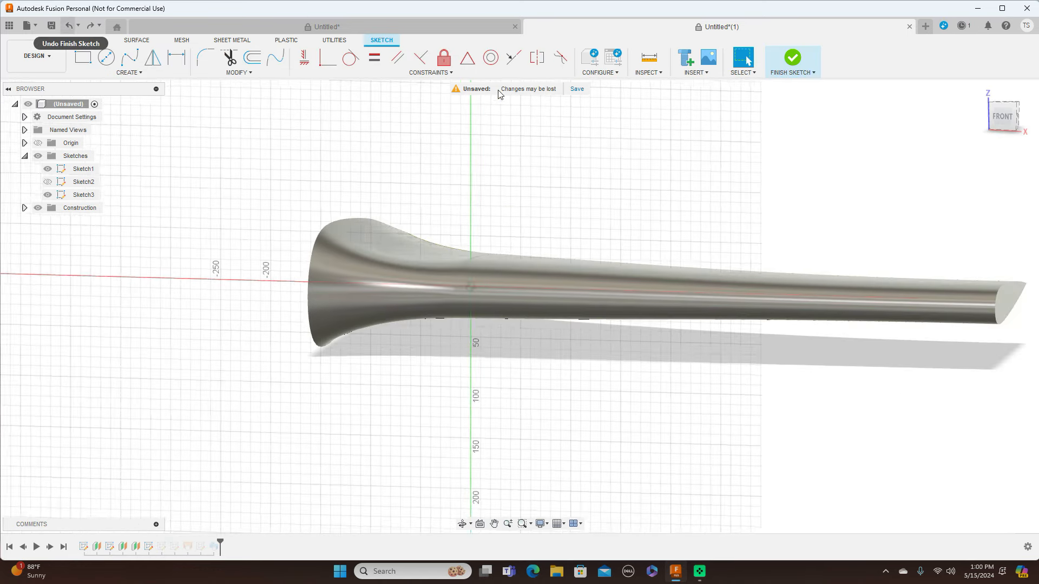
- Examine the blend between the loft and the swept wing from the front and at an angle
mouse_move(1017, 111)
left_mouse_down()
mouse_move(978, 116)
mouse_move(1007, 113)
left_mouse_up()
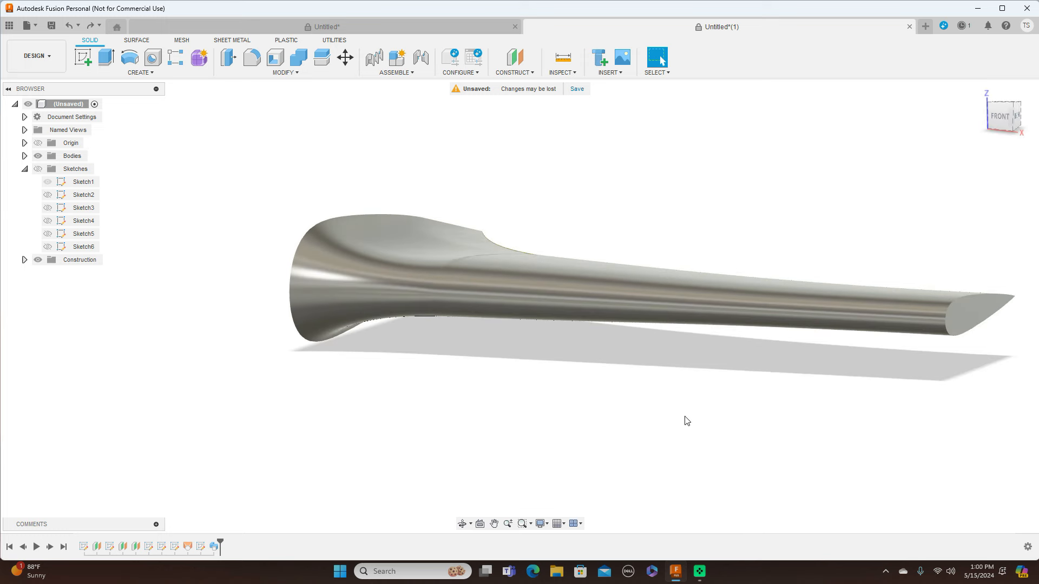
left_click(1005, 116)
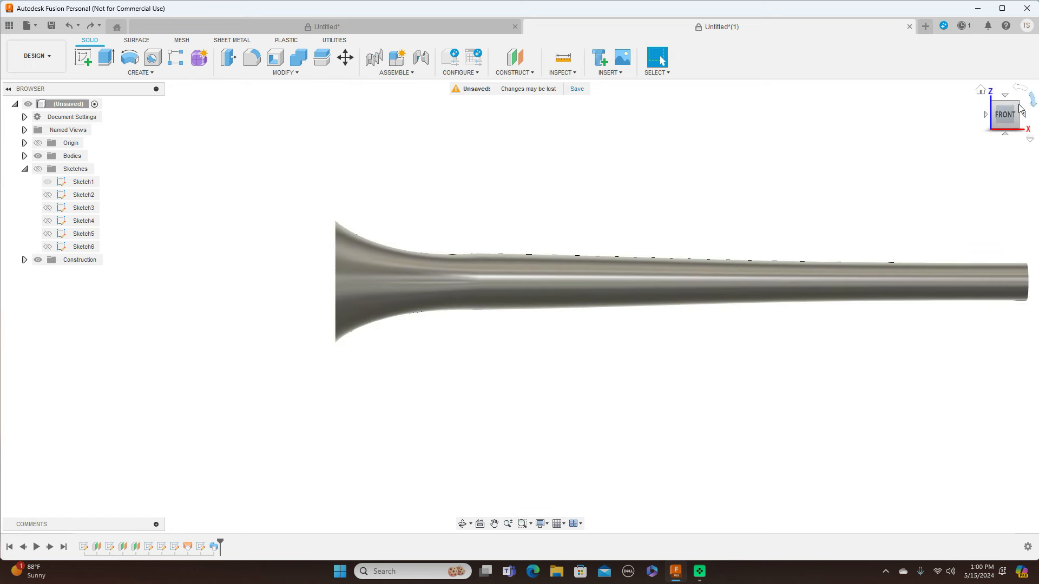
left_click_drag(1015, 105, 985, 115)
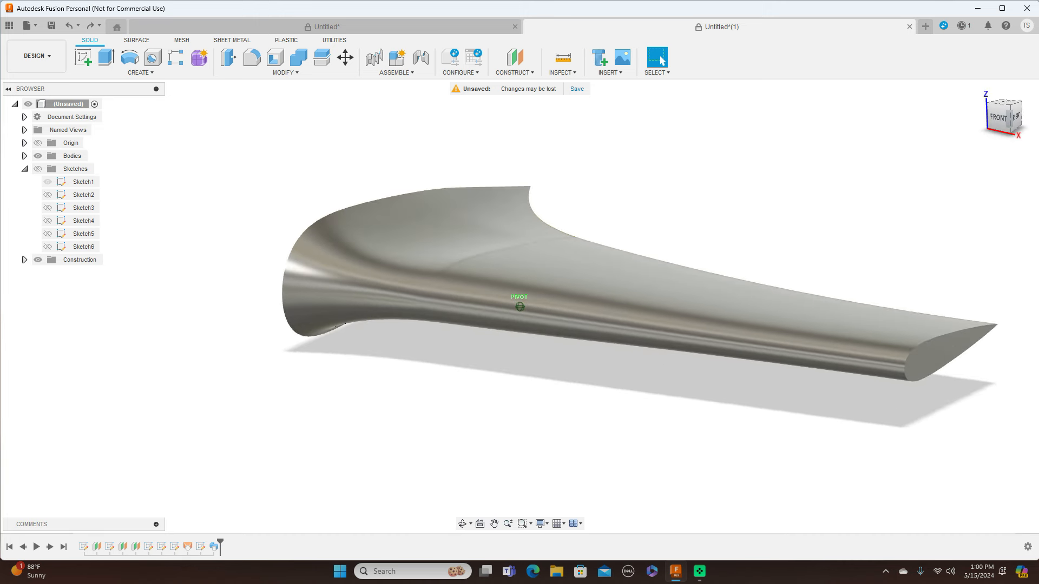
mouse_move(1011, 110)
left_mouse_down()
mouse_move(1012, 94)
mouse_move(1008, 108)
left_mouse_up()
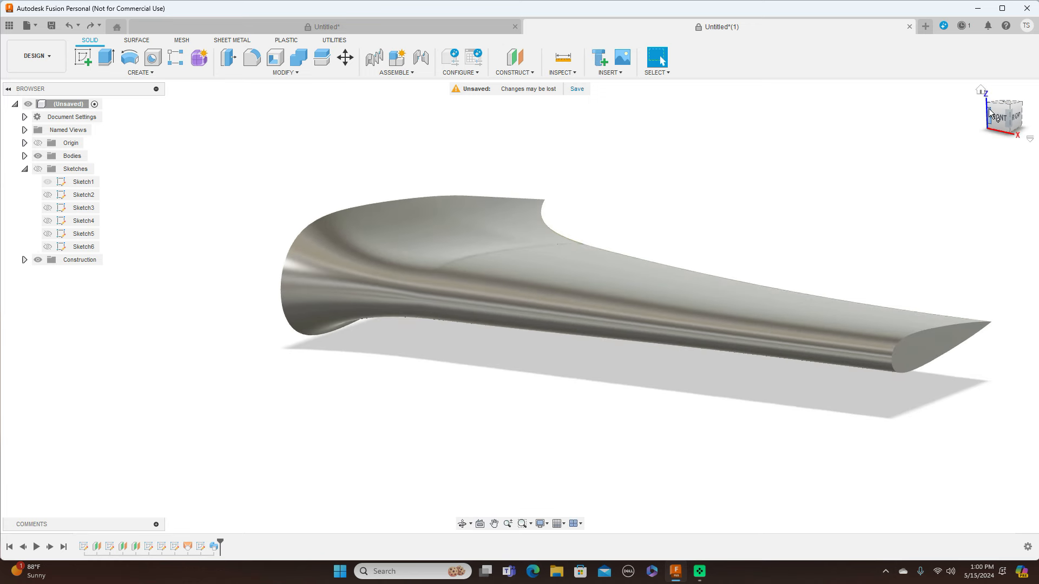